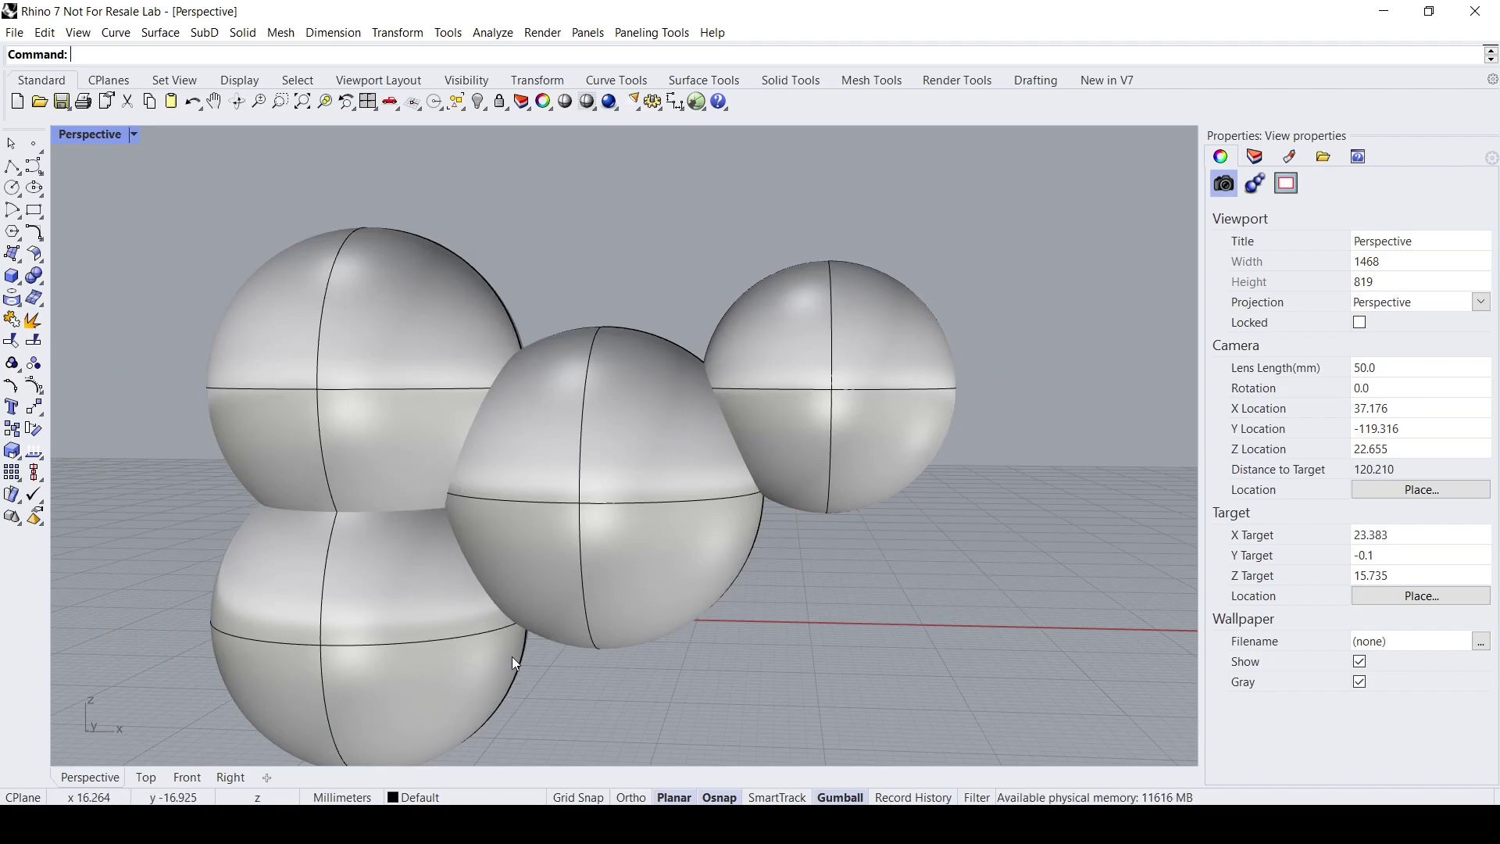
Examine the four overlapping spheres in the Perspective view from several angles and distances.
scroll(617, 609, "down", 5)
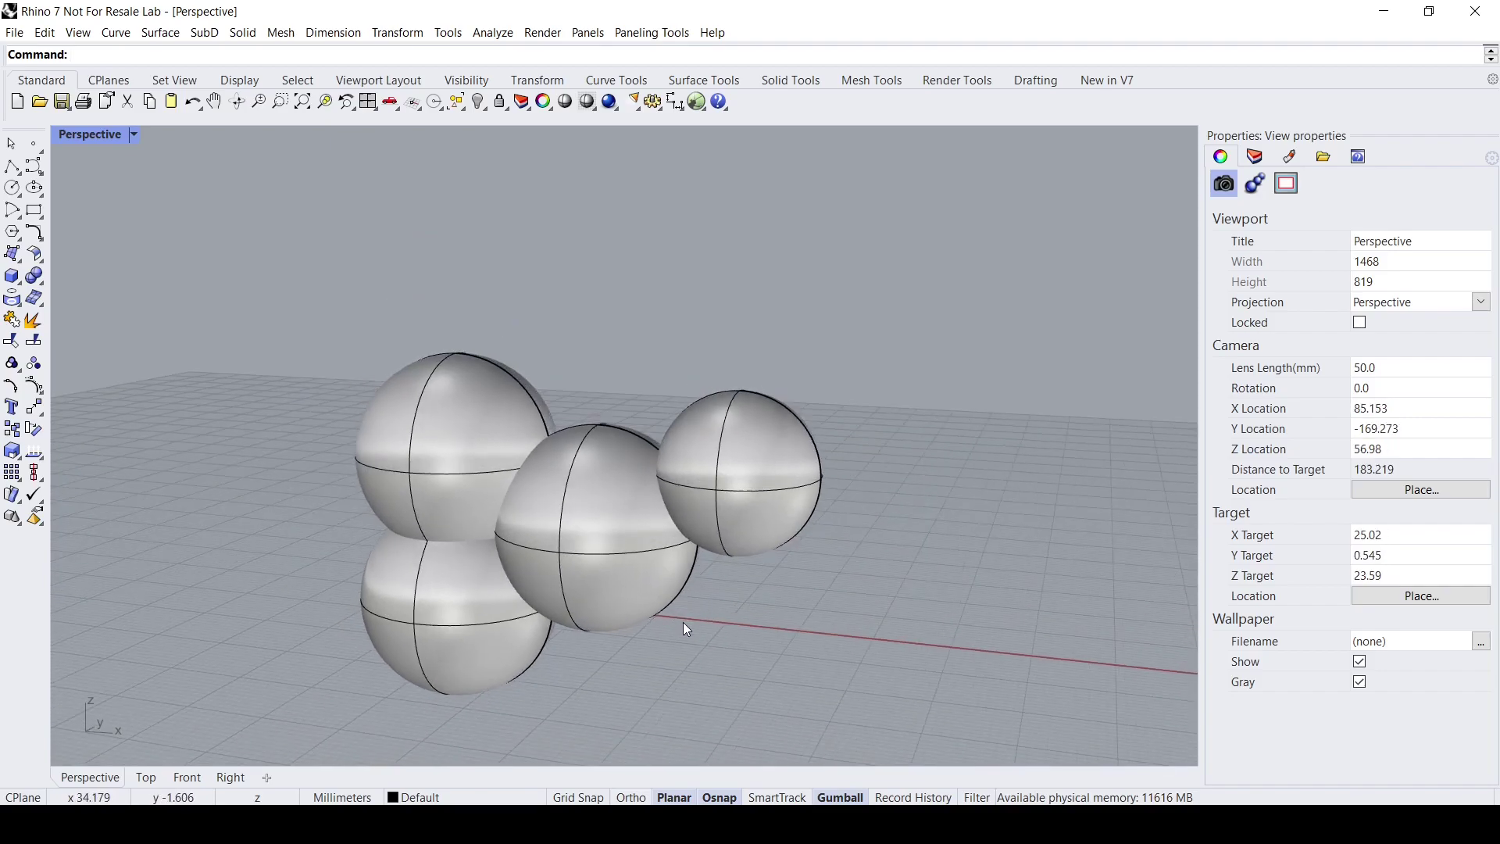
scroll(686, 621, "up", 3)
right_click_drag(750, 592, 700, 599, "shift")
scroll(756, 573, "up", 2)
scroll(756, 573, "down", 2)
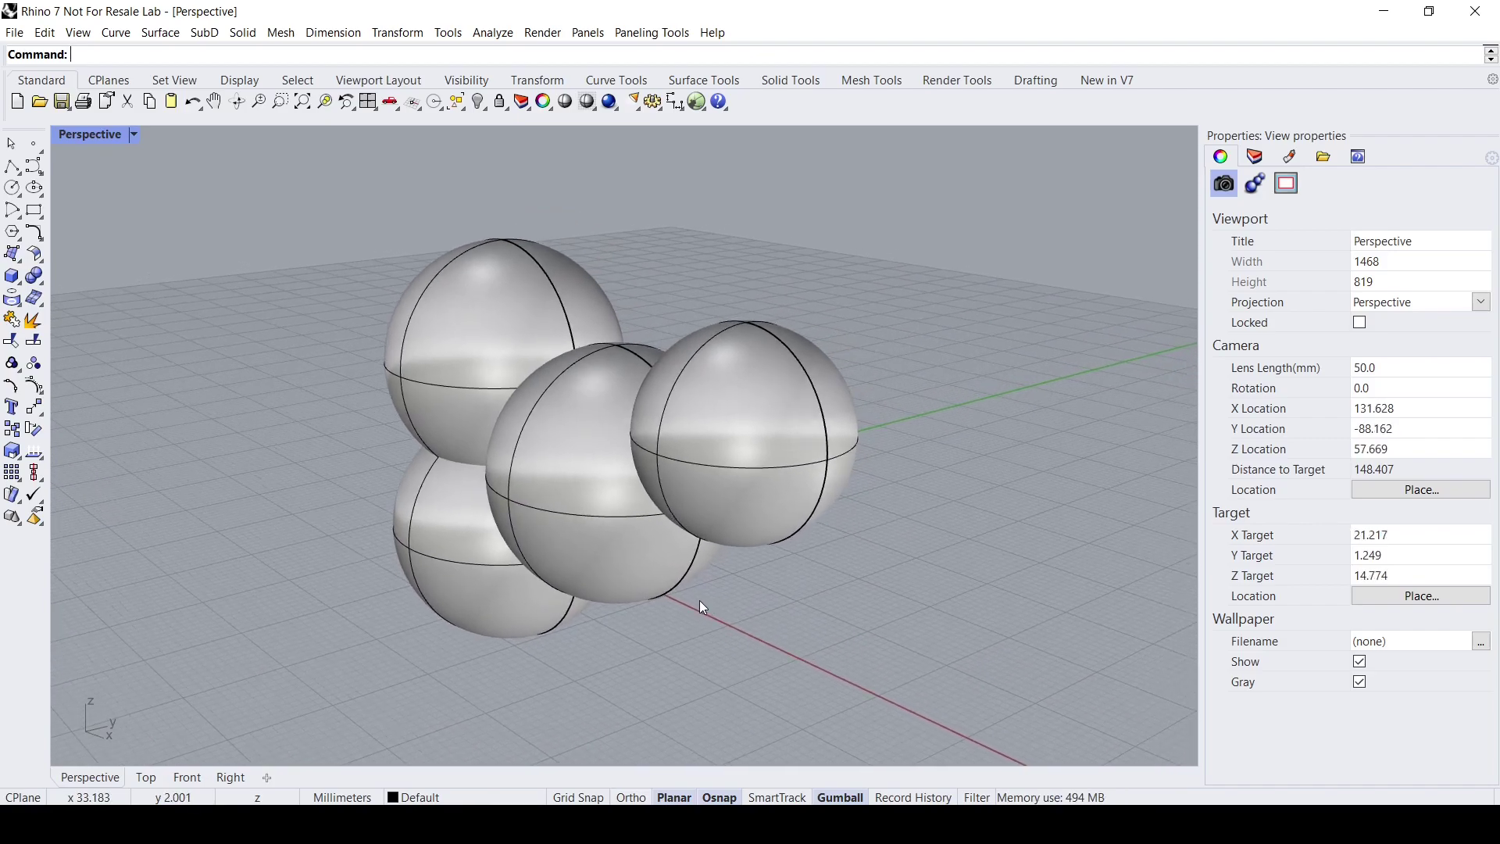
scroll(721, 609, "up", 5)
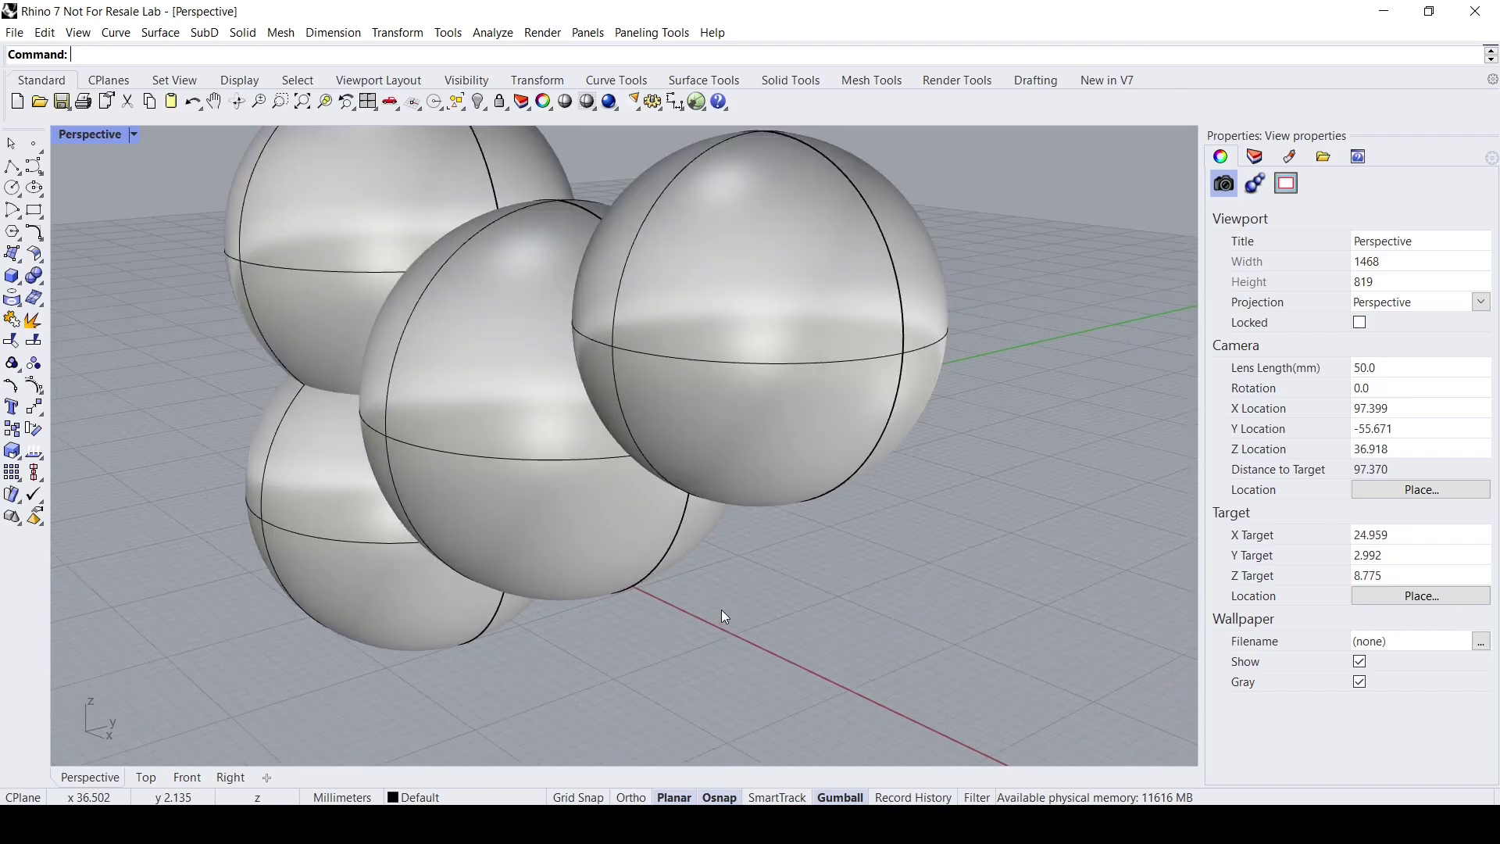
scroll(720, 609, "down", 3)
scroll(720, 610, "down", 2)
right_click_drag(720, 609, 719, 630, "shift")
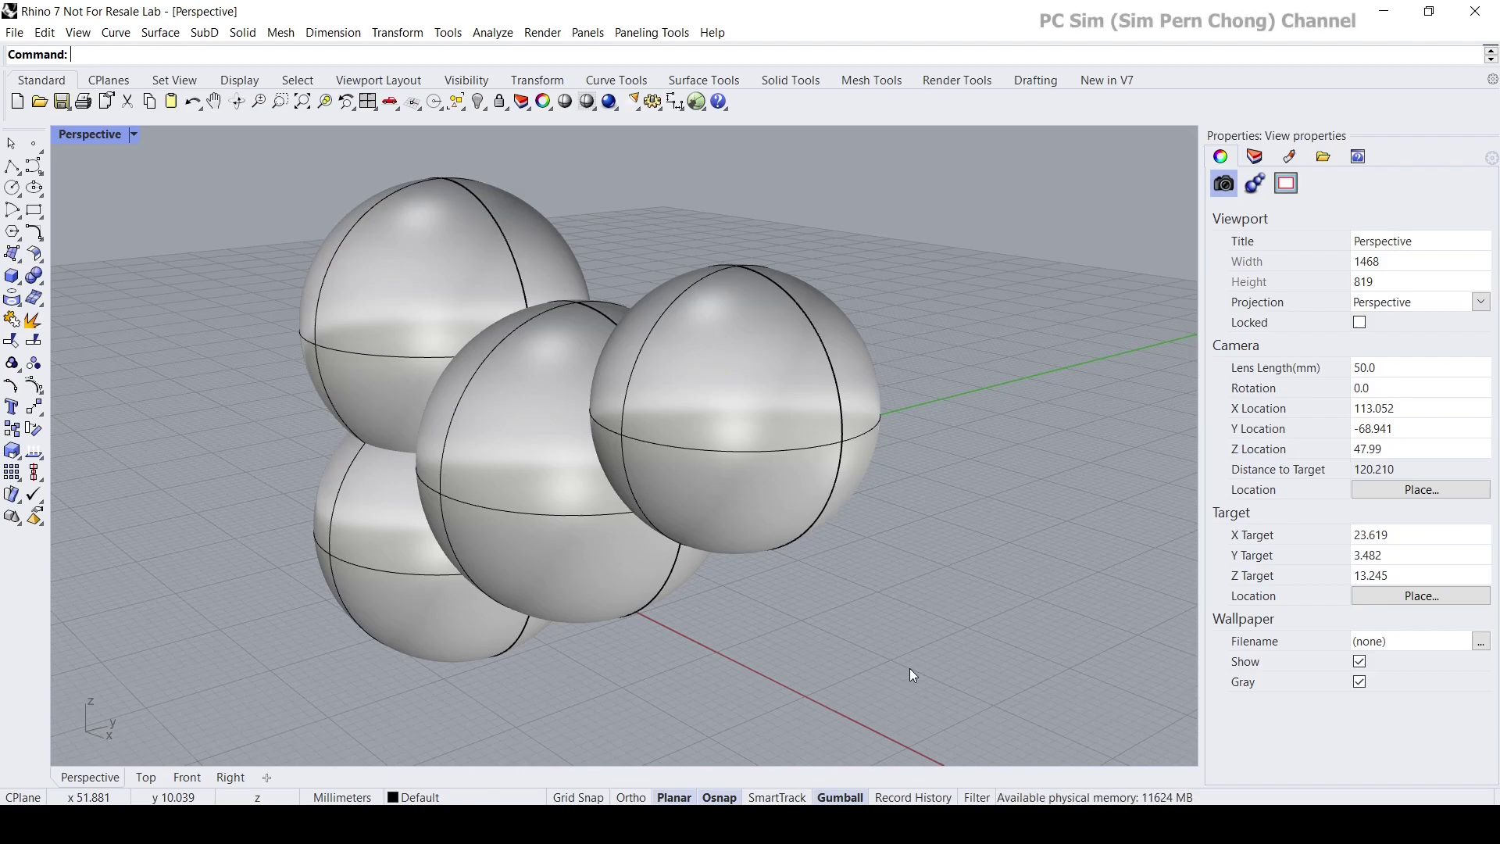
right_click_drag(901, 668, 946, 635)
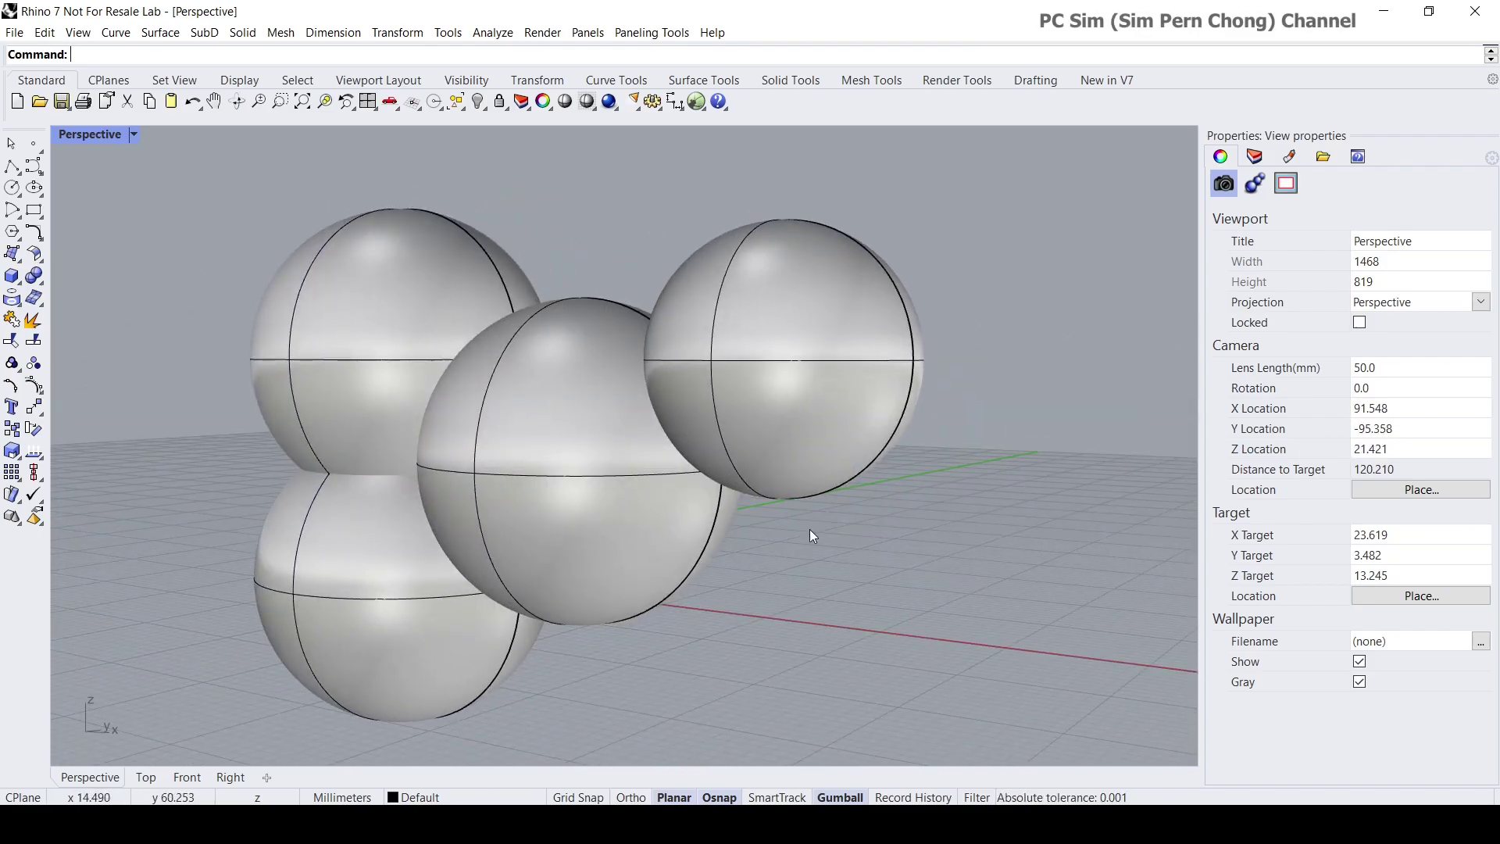
scroll(351, 349, "down", 2)
scroll(353, 348, "up", 2)
Export all four spheres in OBJ format to the folder D:\A under the file name export.
left_click_drag(144, 168, 991, 755)
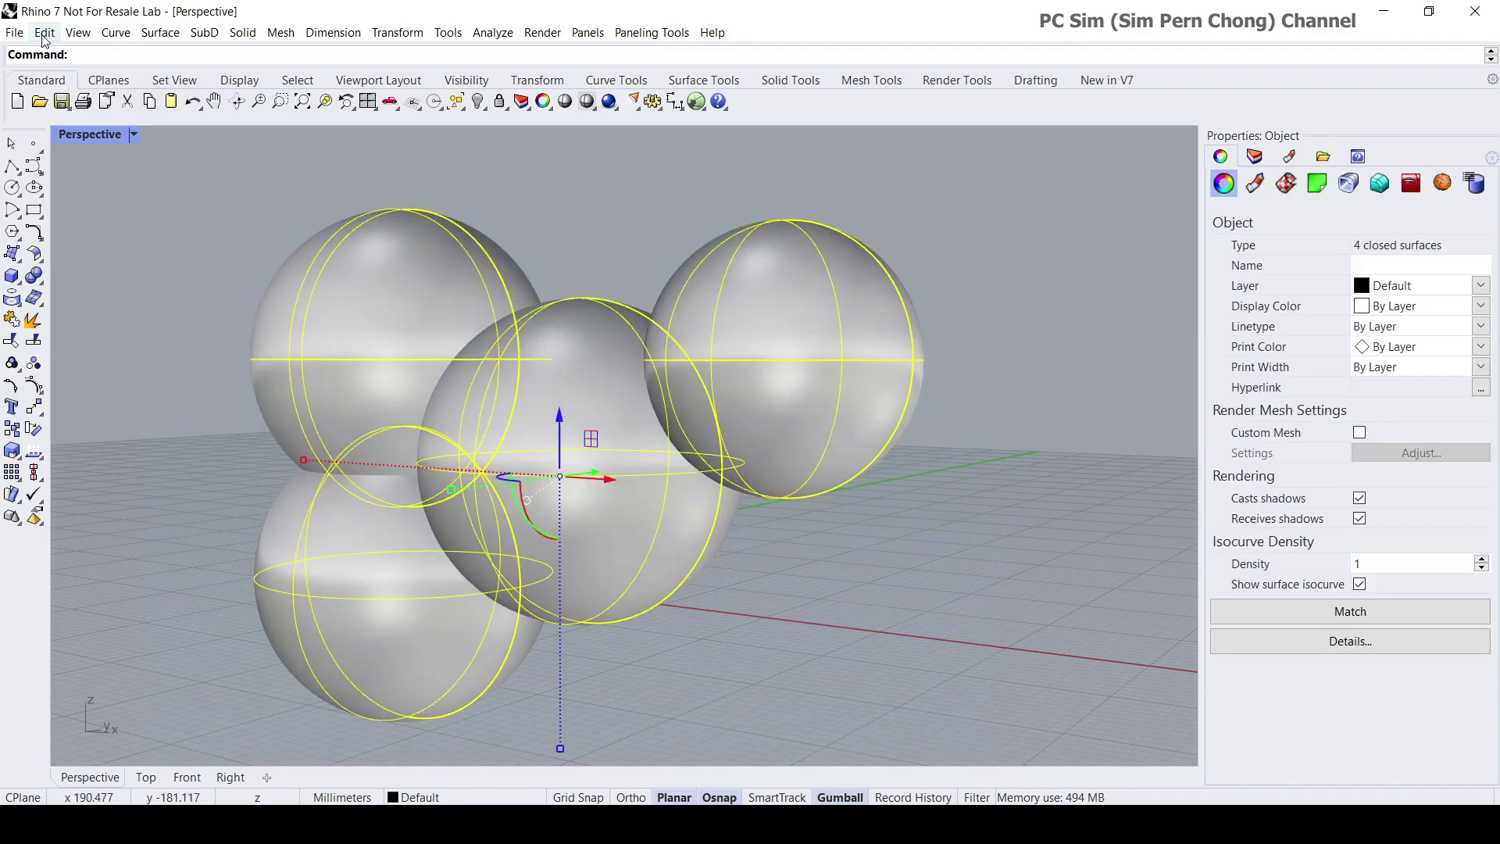
left_click(15, 33)
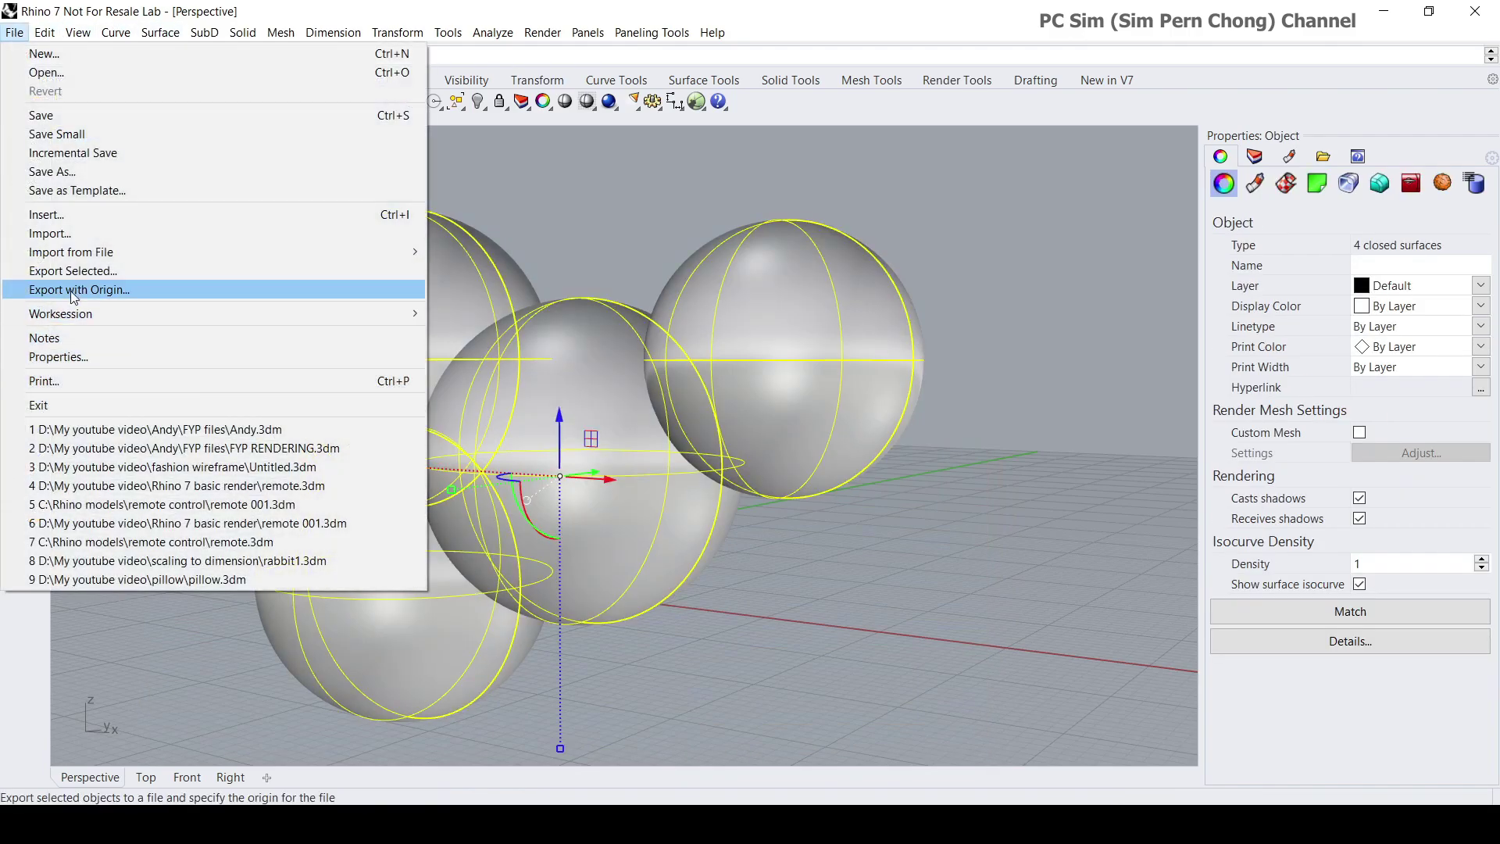
left_click(71, 273)
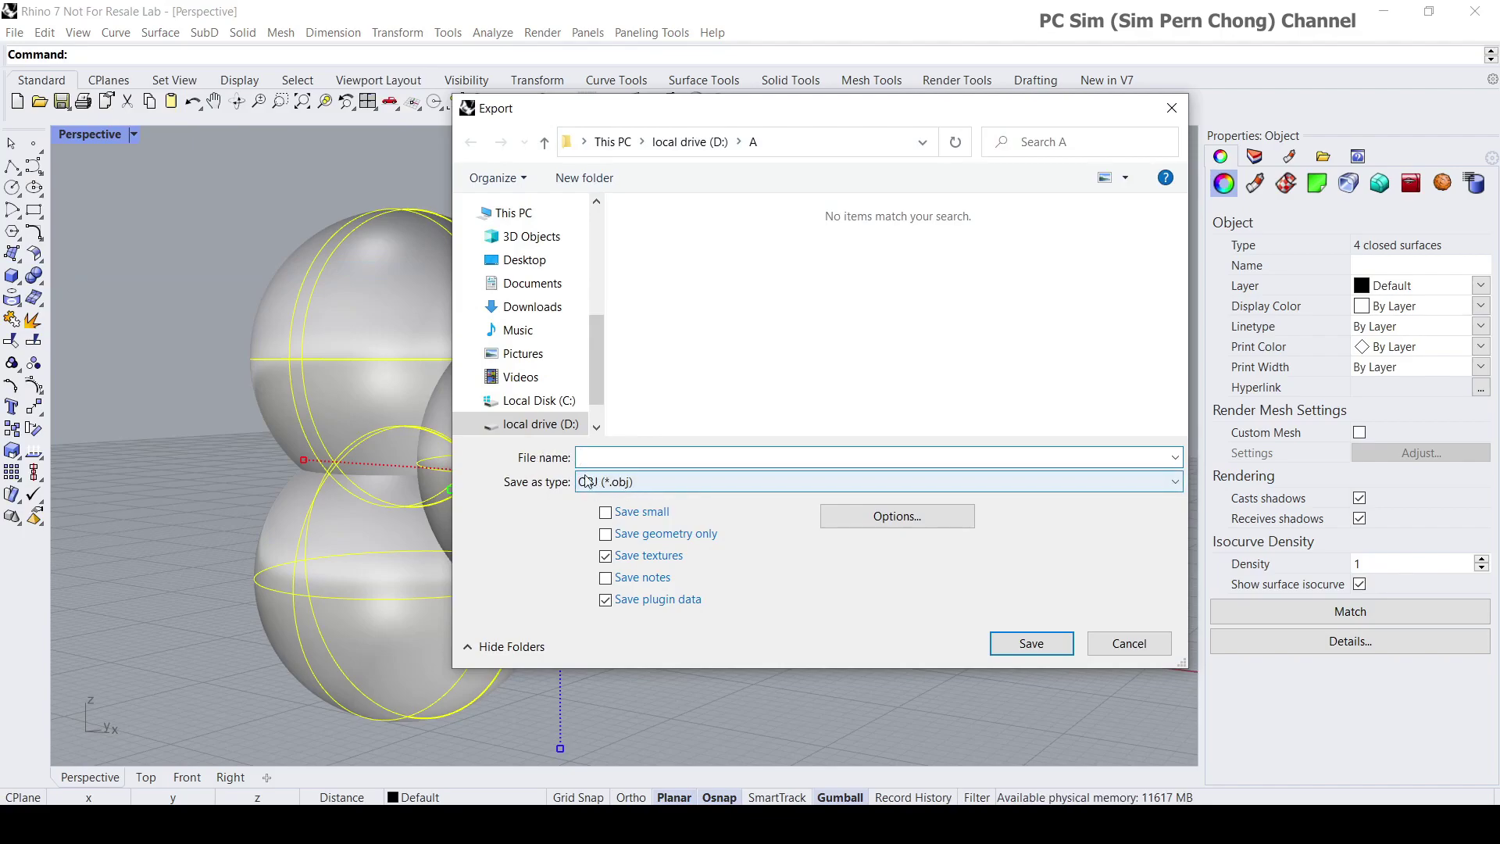
left_click(619, 484)
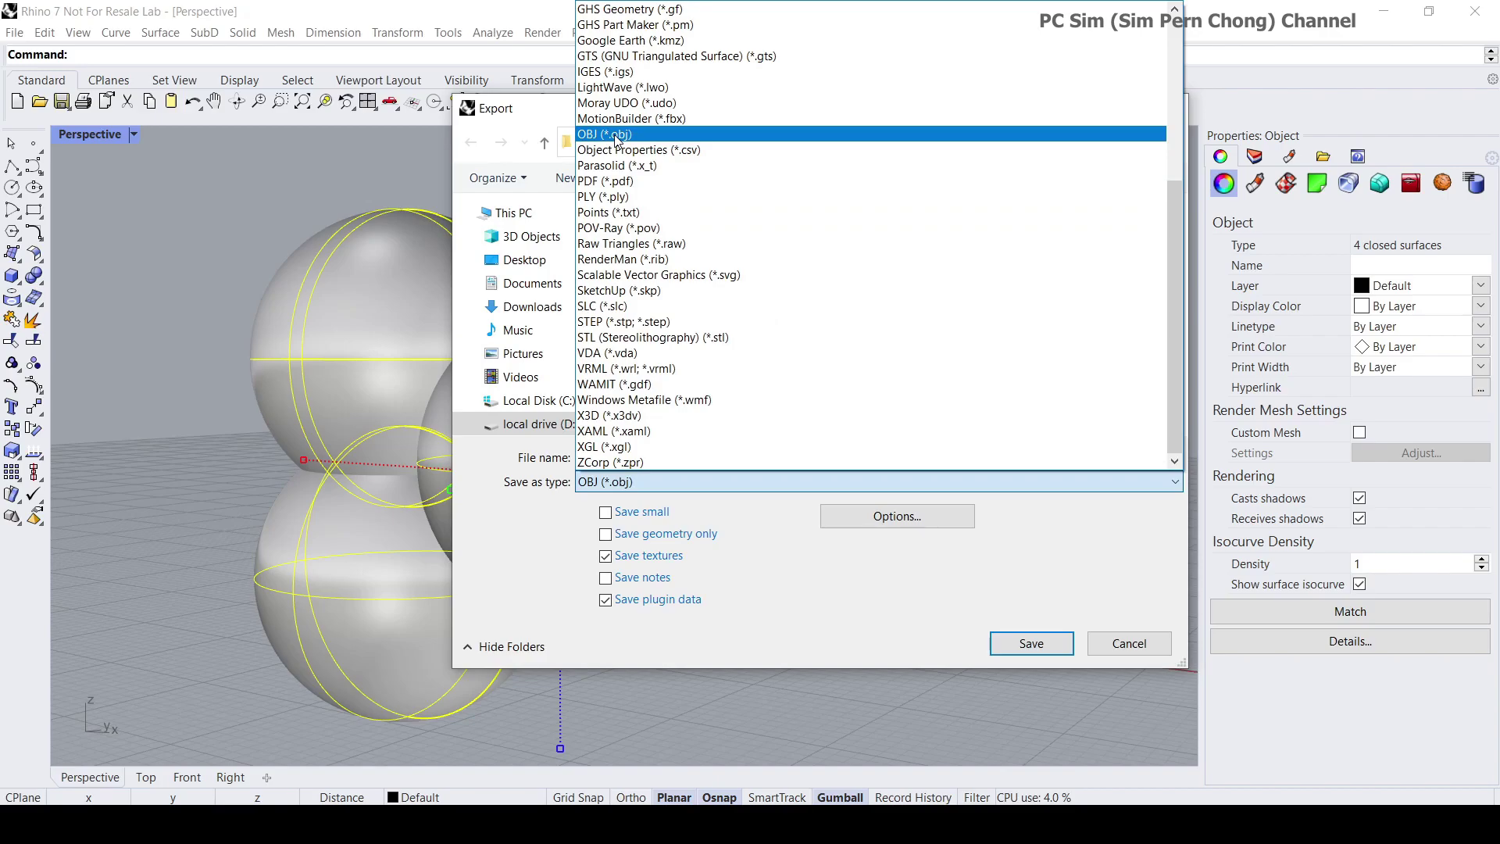
left_click(617, 134)
left_click(632, 457)
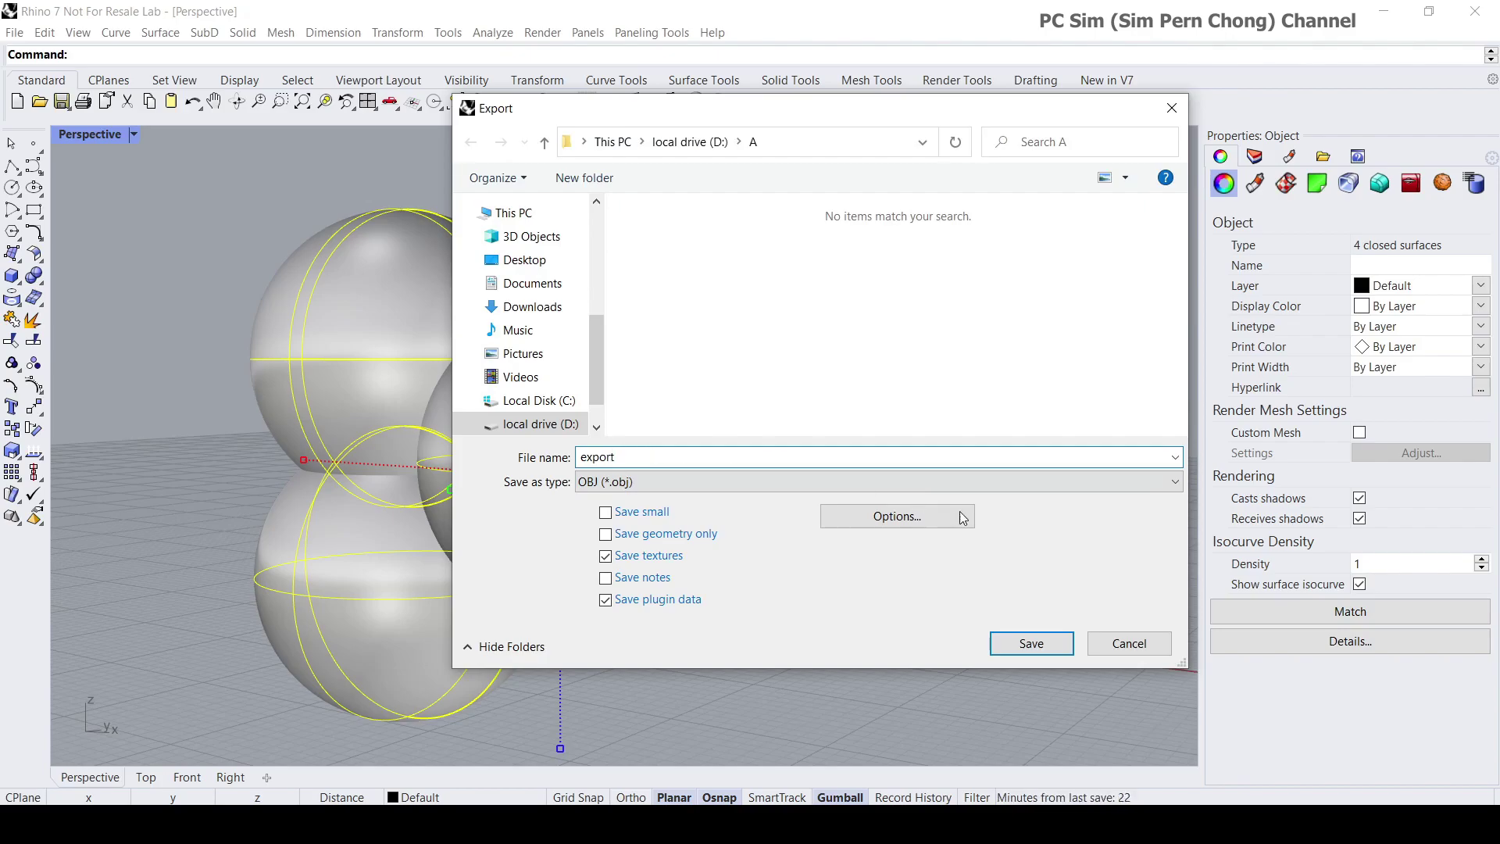
left_click(1031, 646)
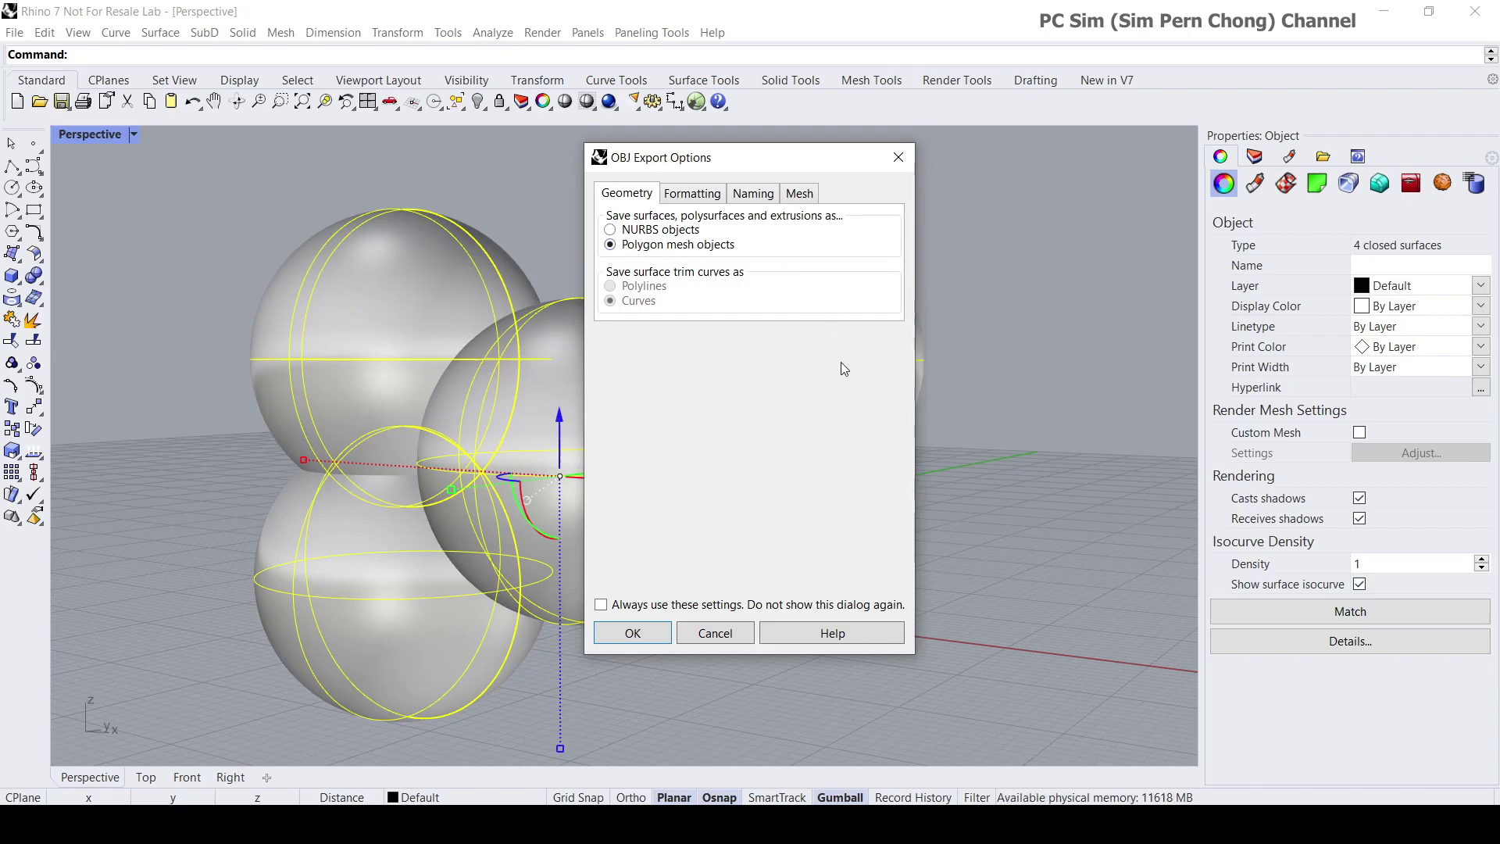
Save the surfaces as polygon mesh objects, preview the mesh on the spheres, and accept the current polygon density.
left_click(634, 636)
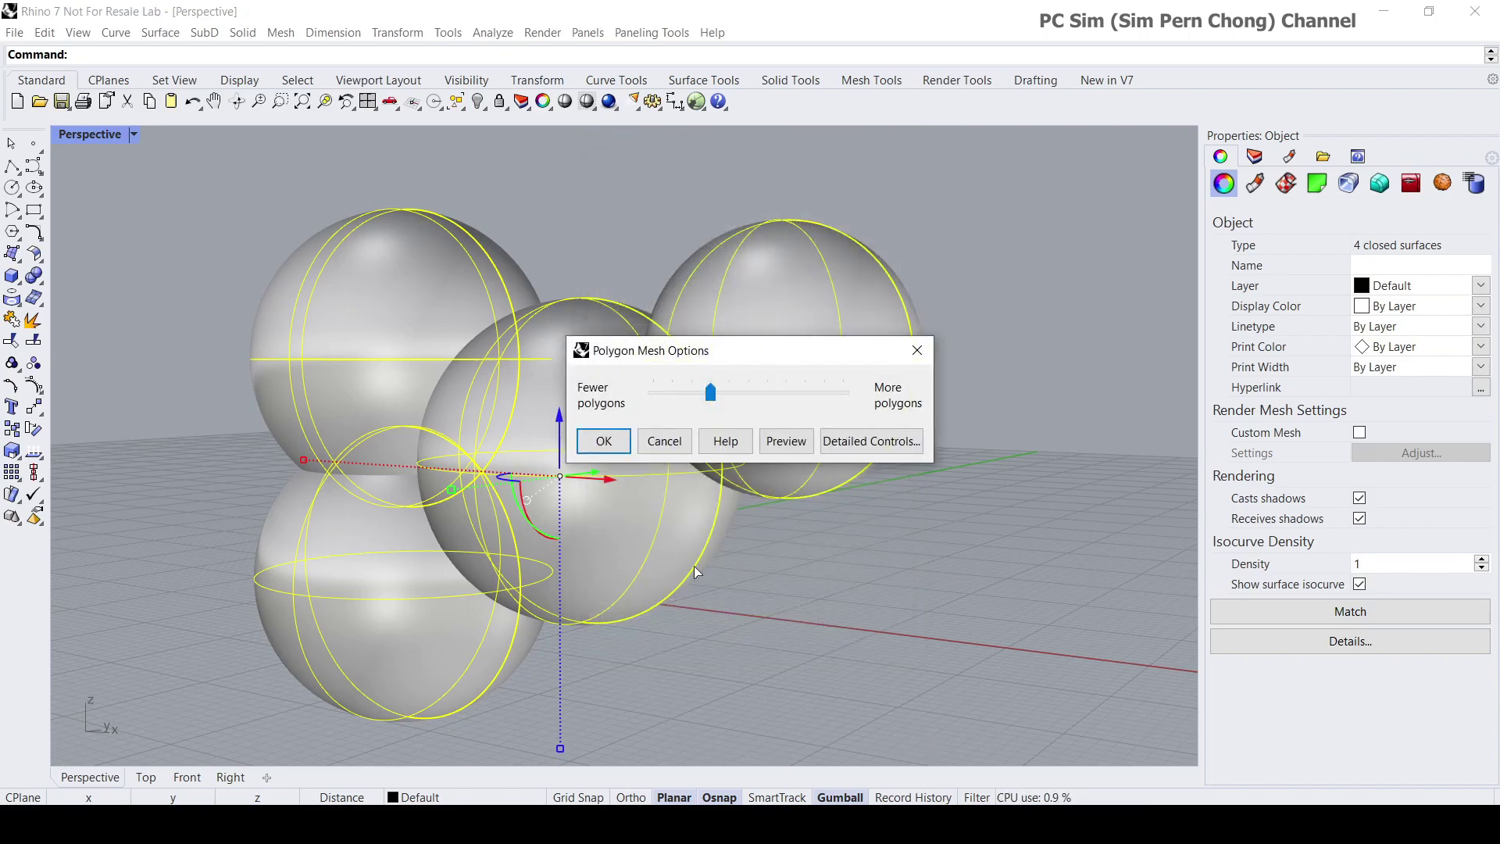
left_click(784, 442)
mouse_move(796, 586)
right_mouse_down()
mouse_move(757, 613)
mouse_move(920, 584)
mouse_move(814, 591)
right_mouse_up()
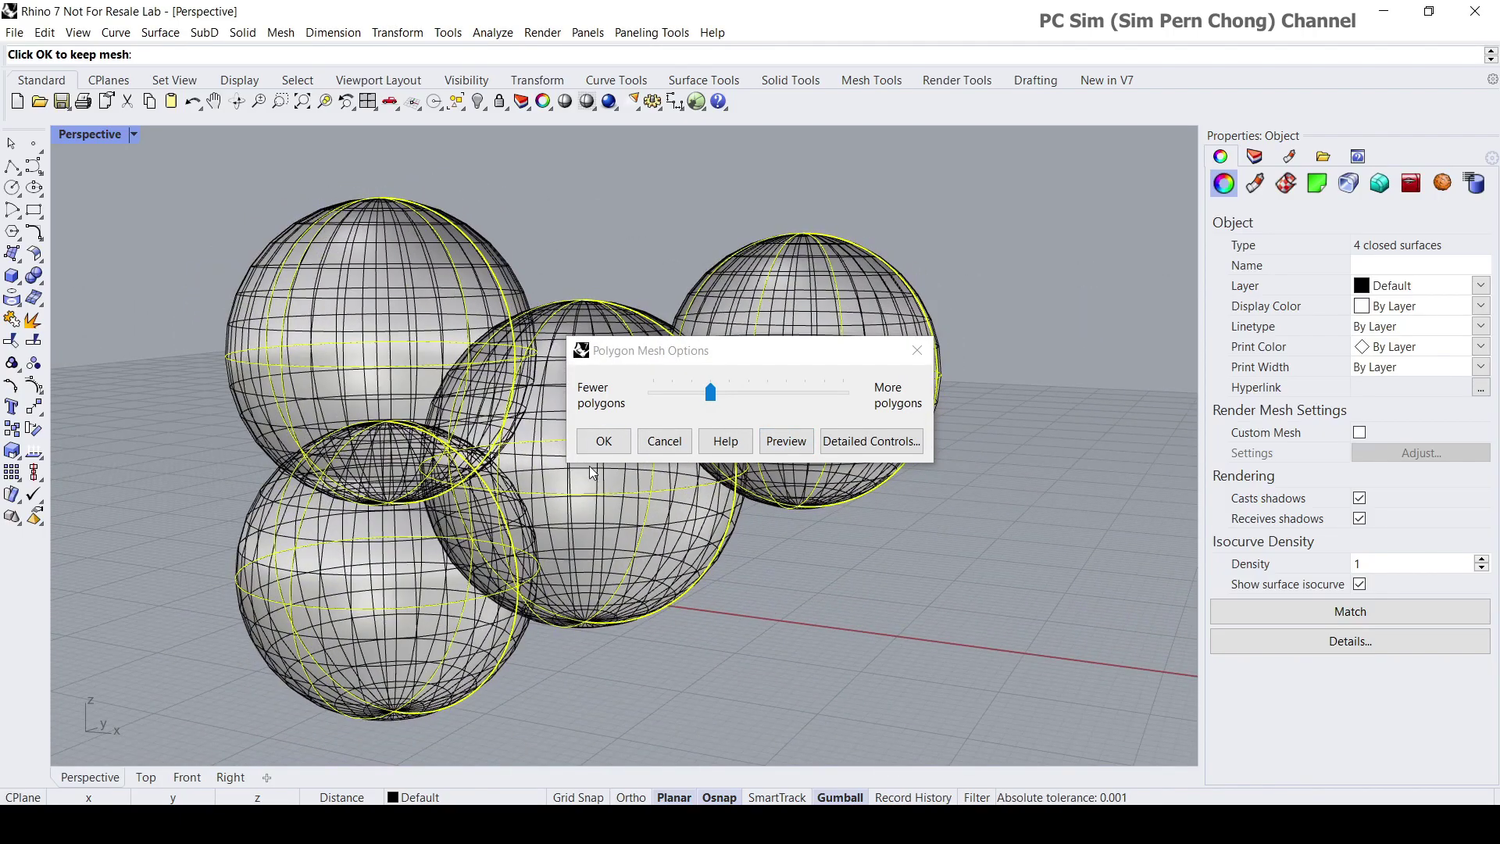
left_click(604, 441)
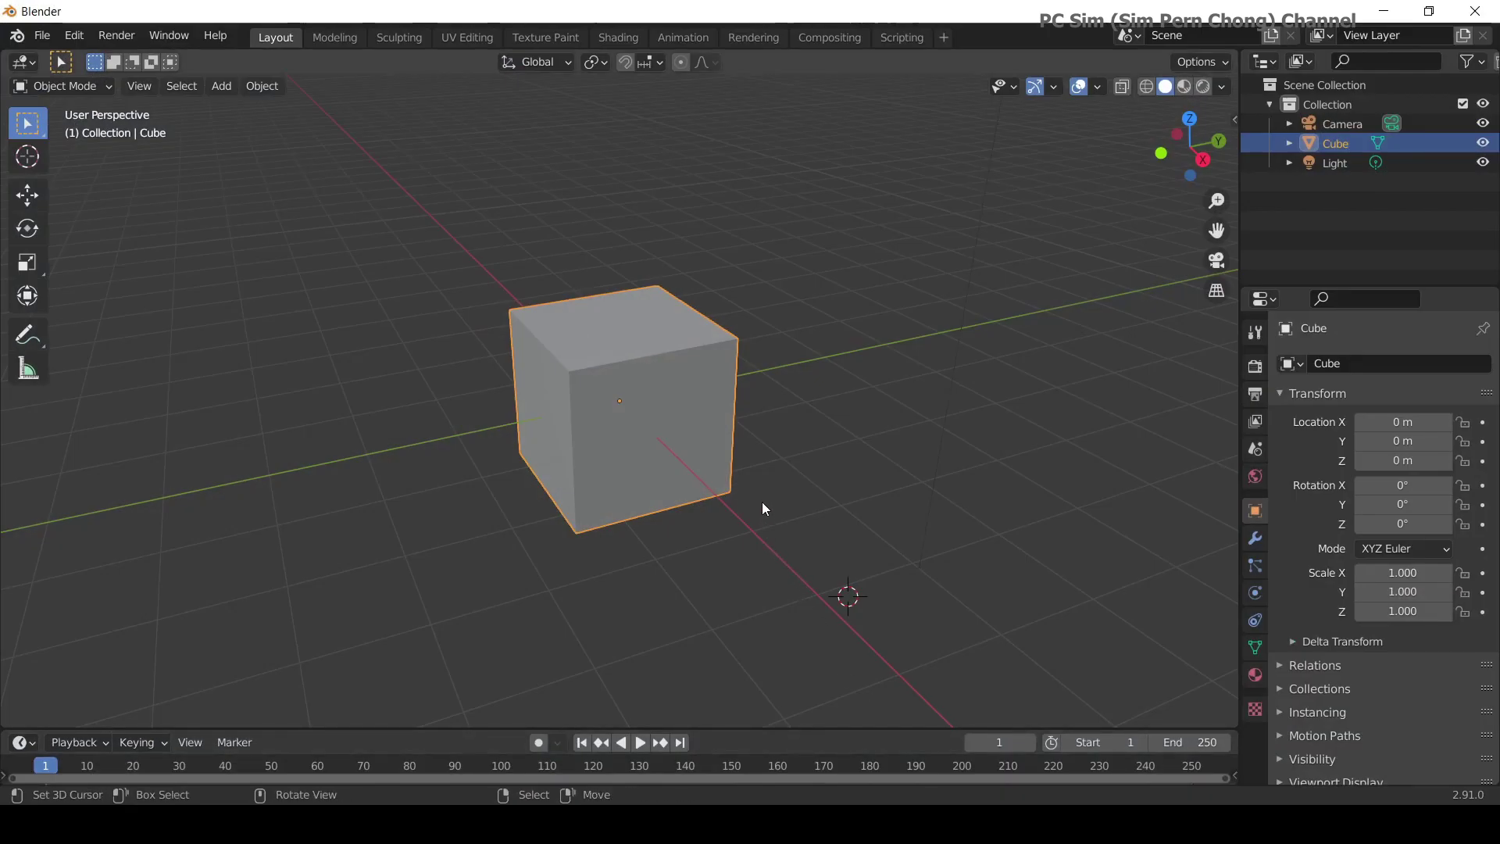
Switch to Blender and delete the default cube from the scene.
mouse_move(799, 481)
middle_mouse_down()
mouse_move(789, 435)
mouse_move(817, 489)
mouse_move(791, 486)
middle_mouse_up()
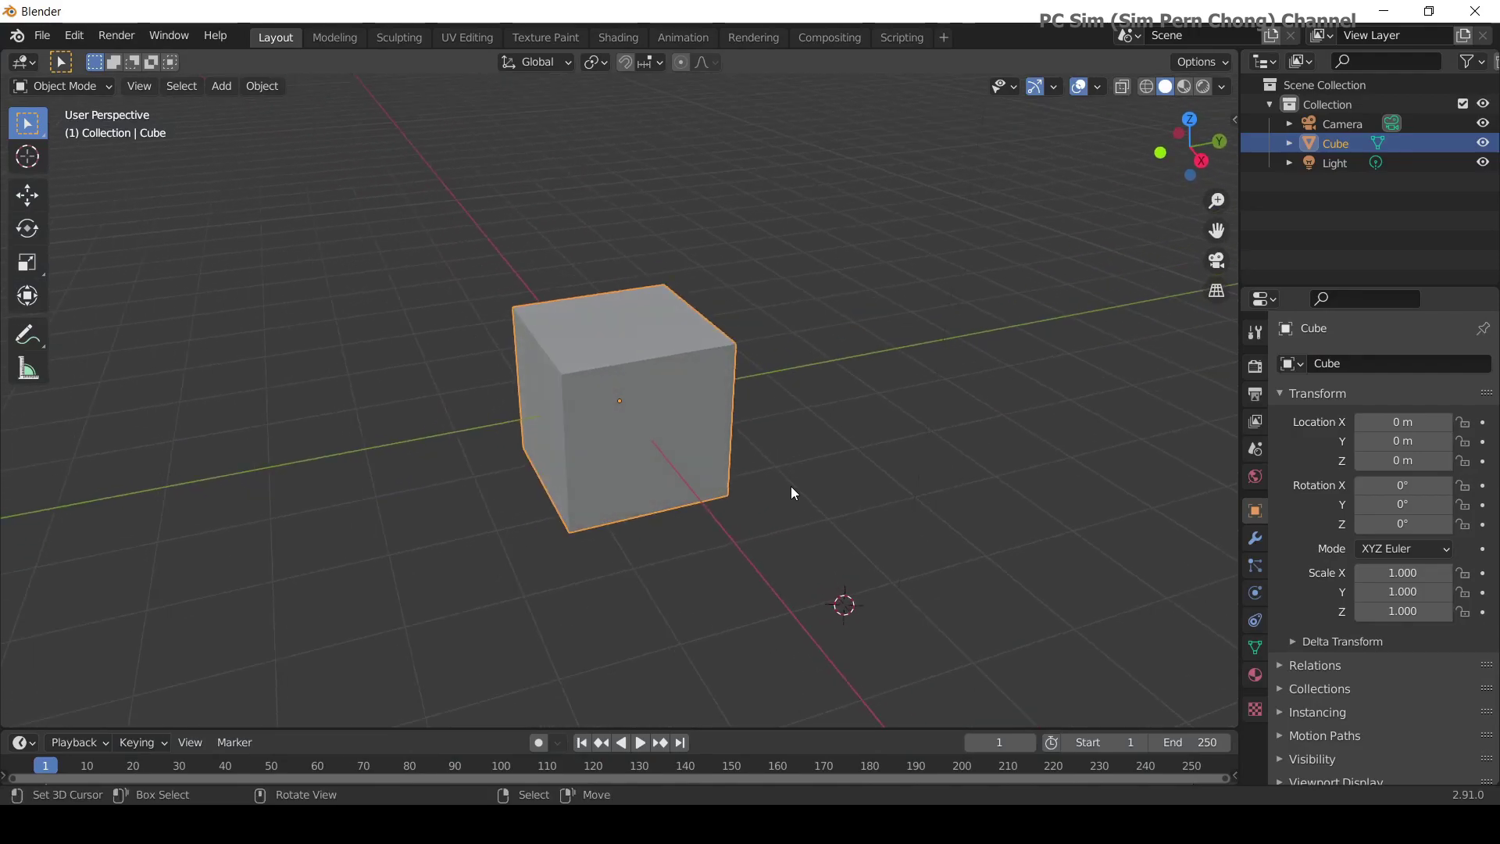
key("Delete")
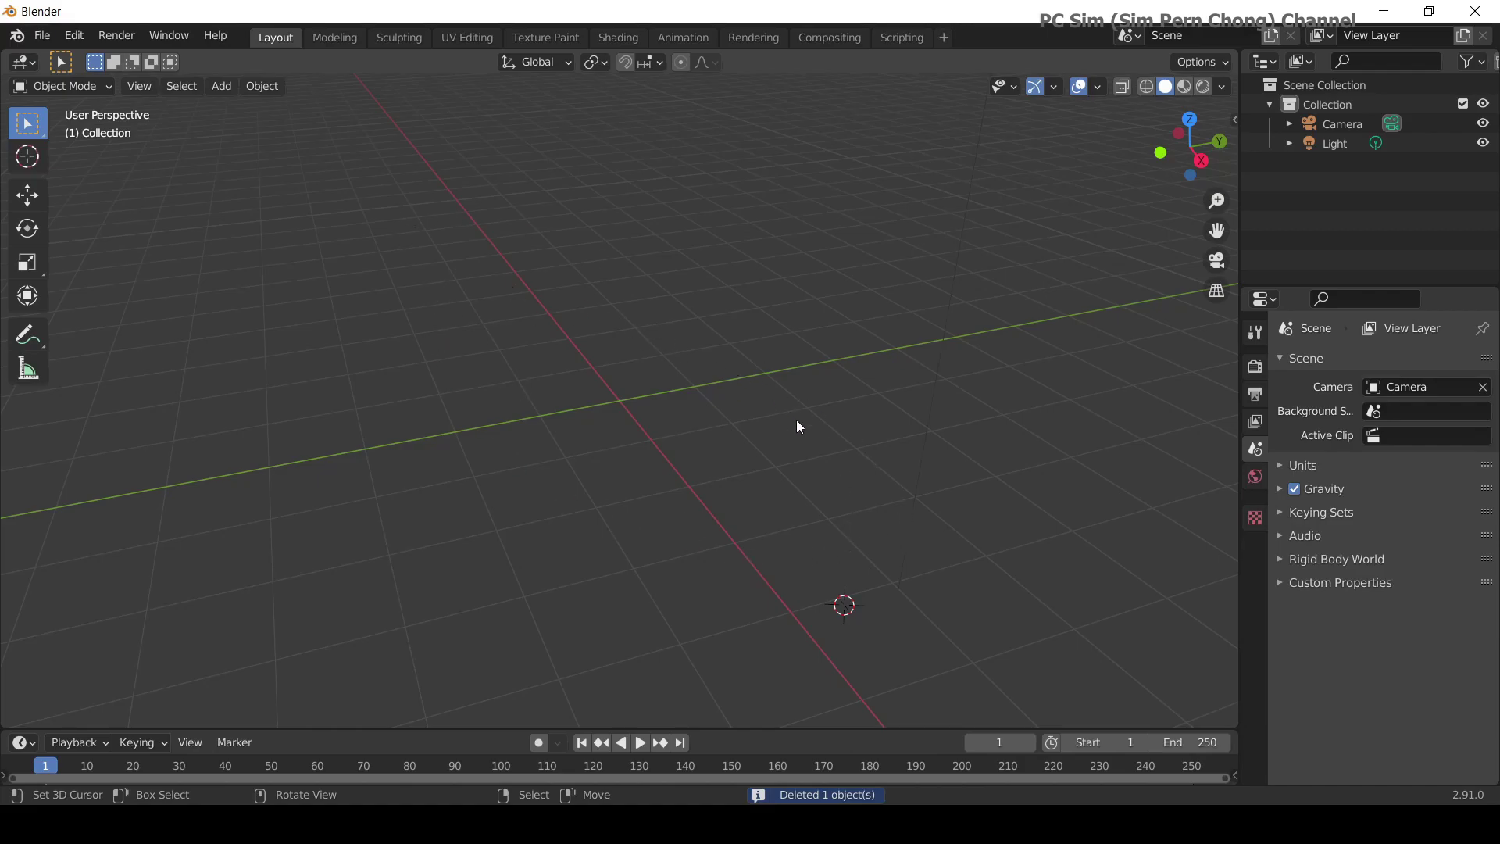
scroll(563, 372, "down", 5)
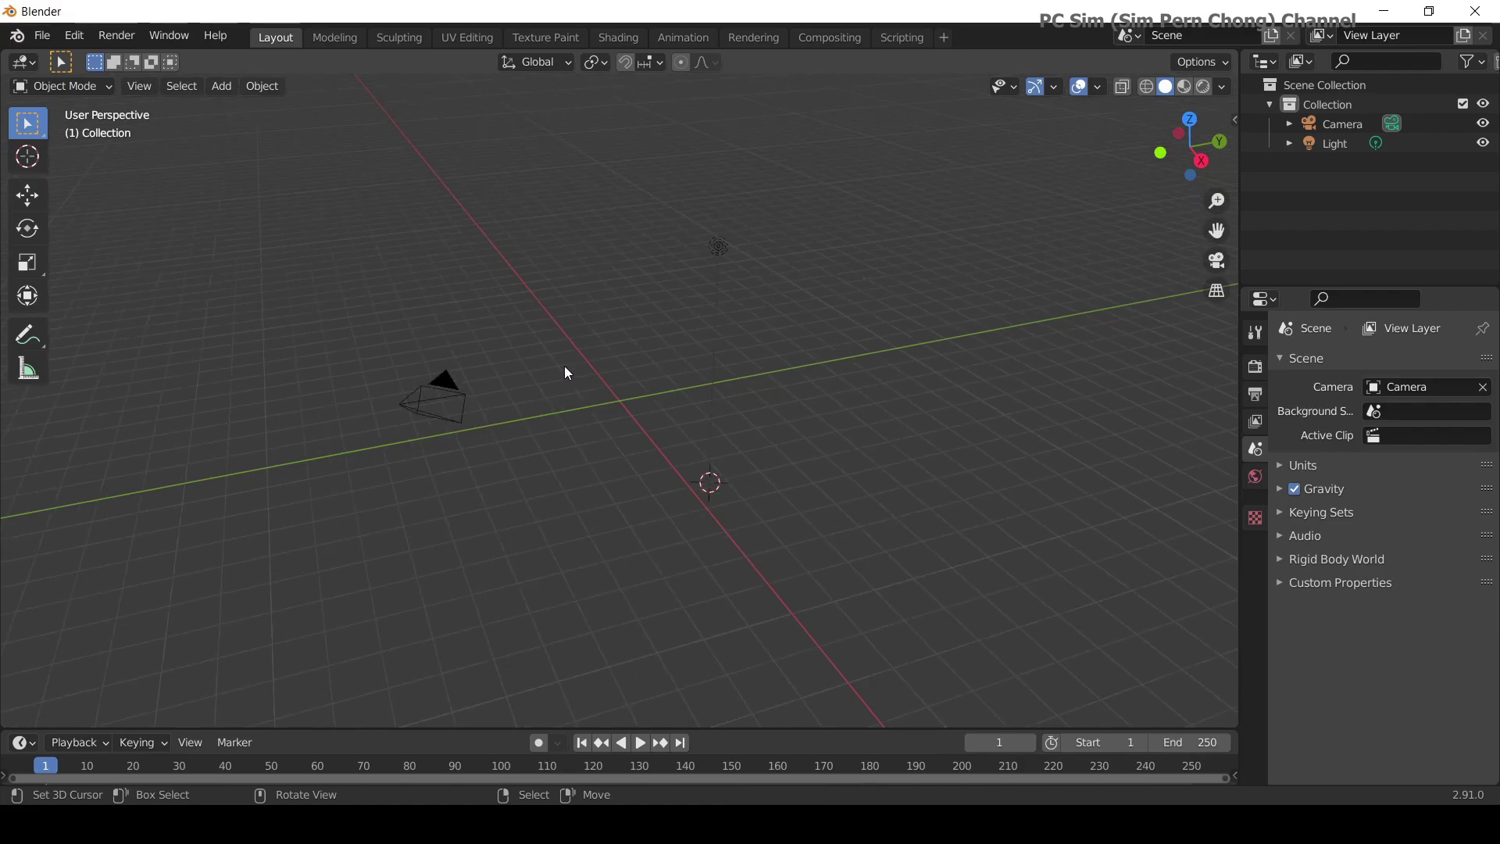
Import the Wavefront file export.obj from the folder D:\A with the default import options.
left_click(44, 37)
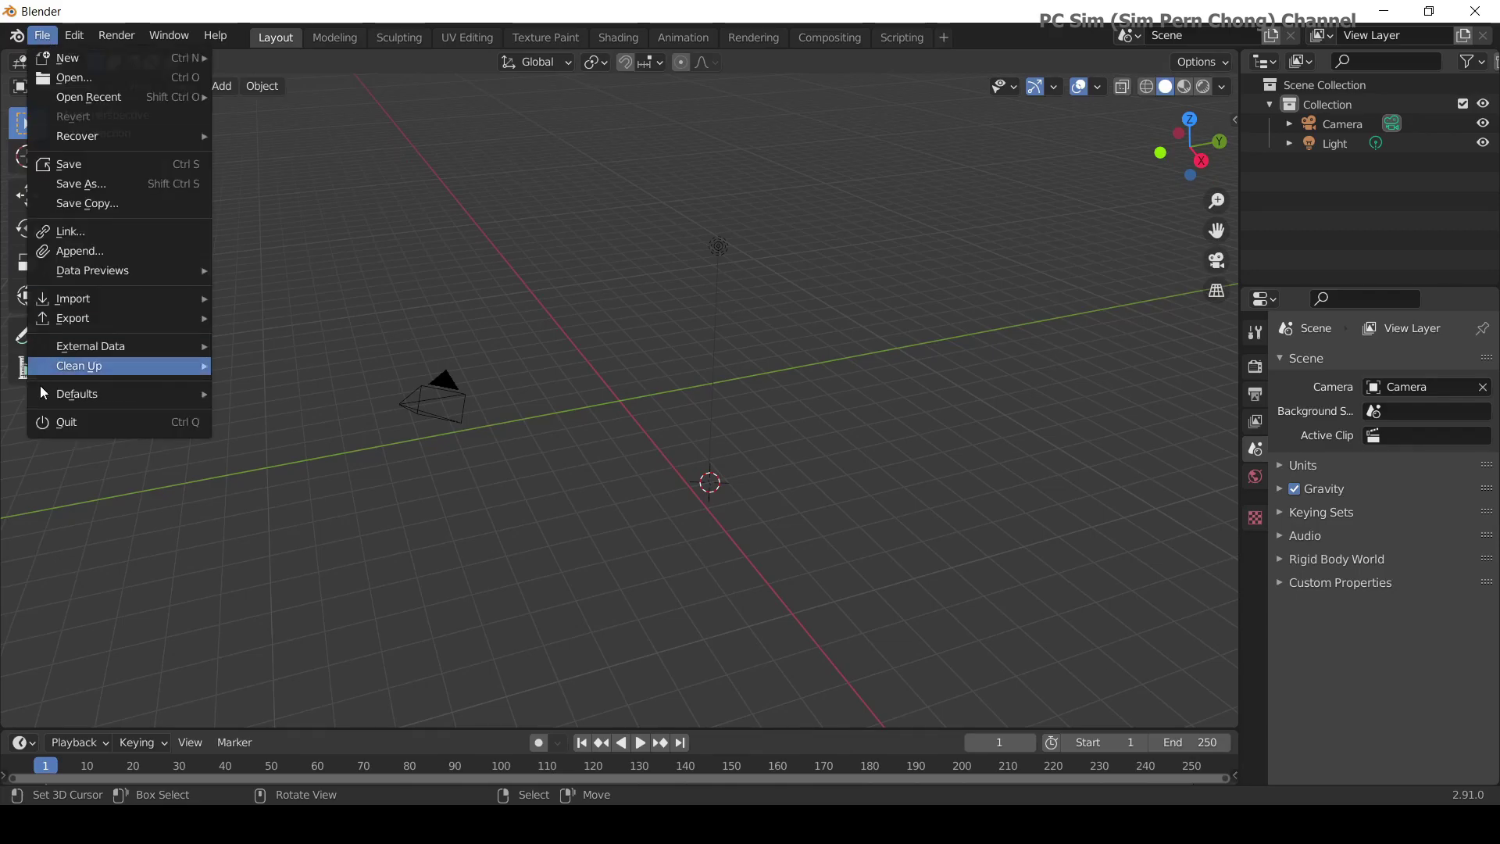
mouse_move(78, 297)
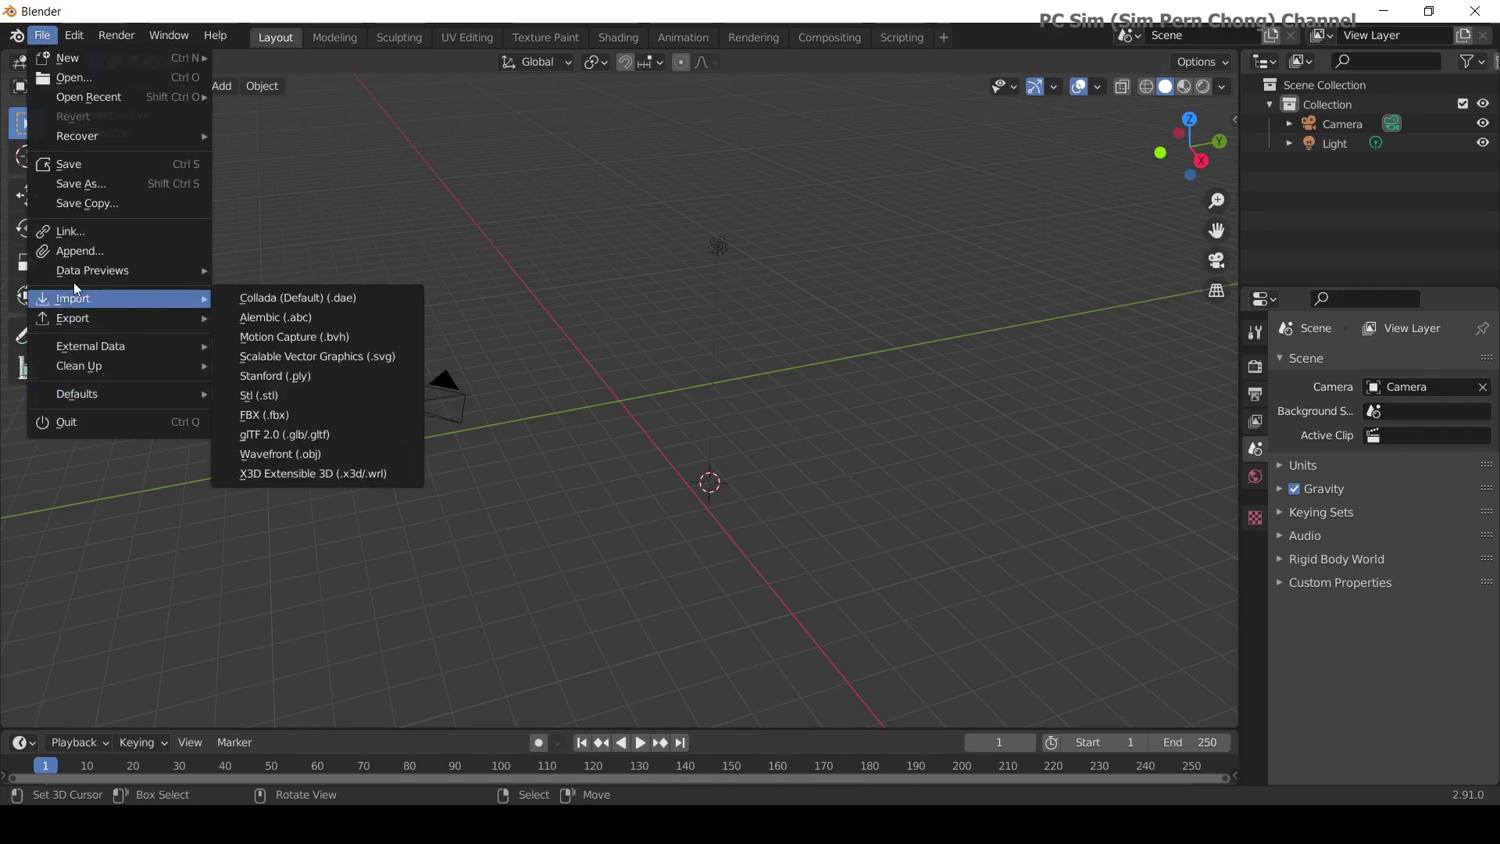
left_click(296, 454)
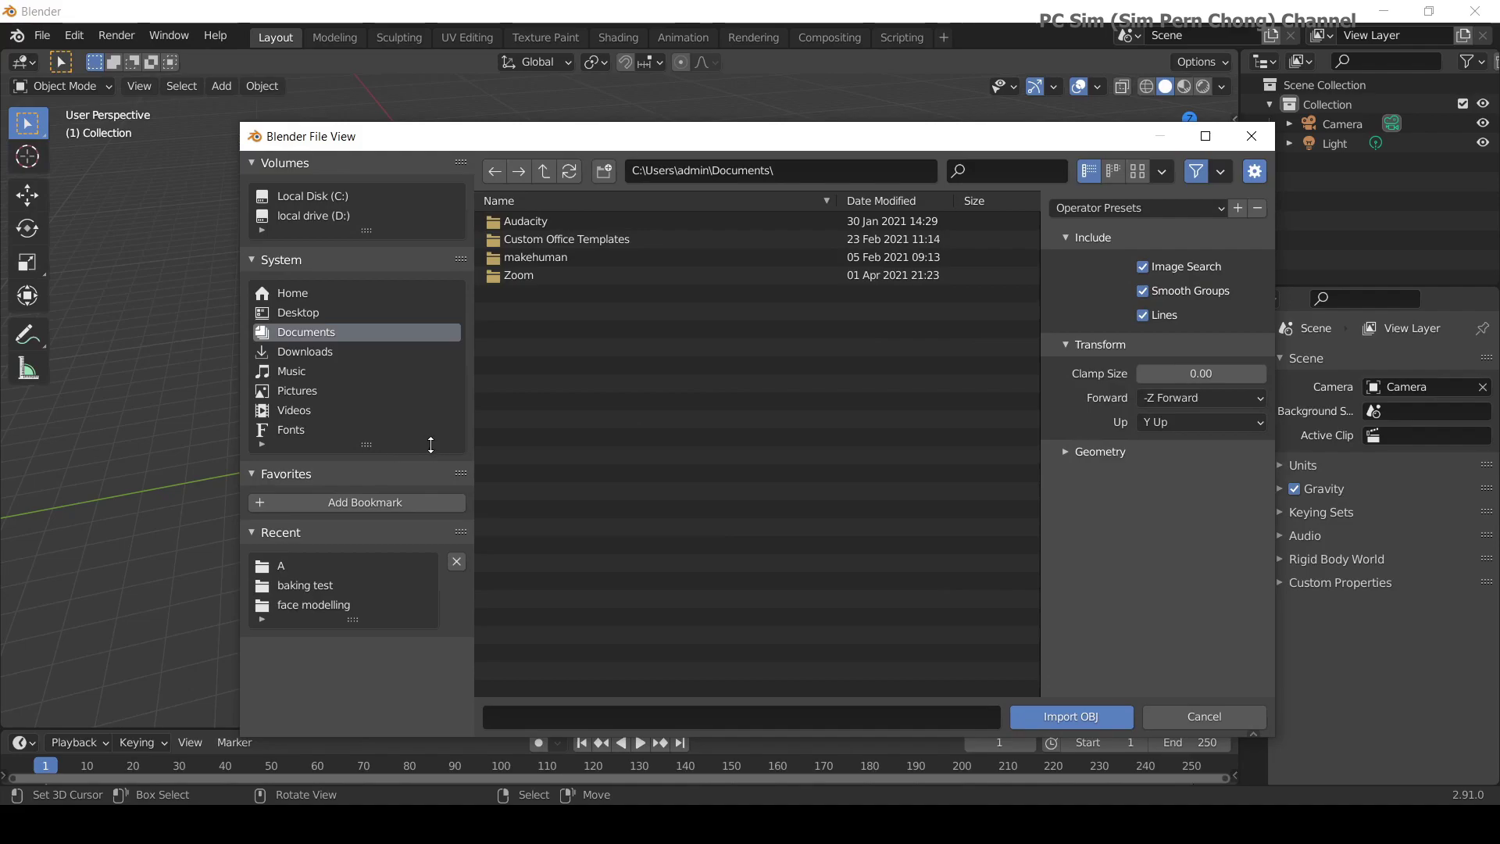
left_click(296, 571)
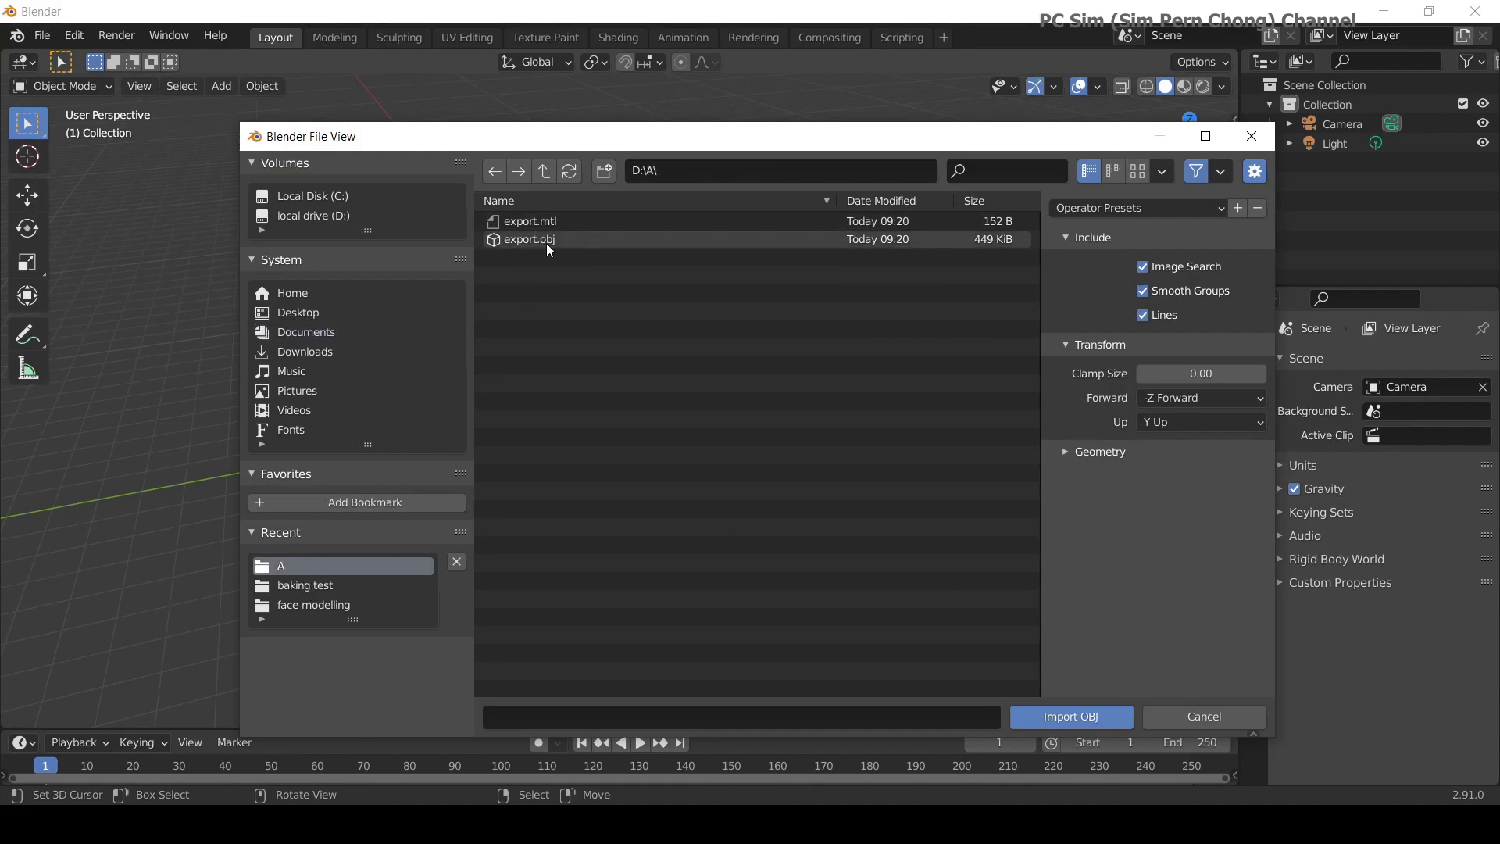
left_click(520, 240)
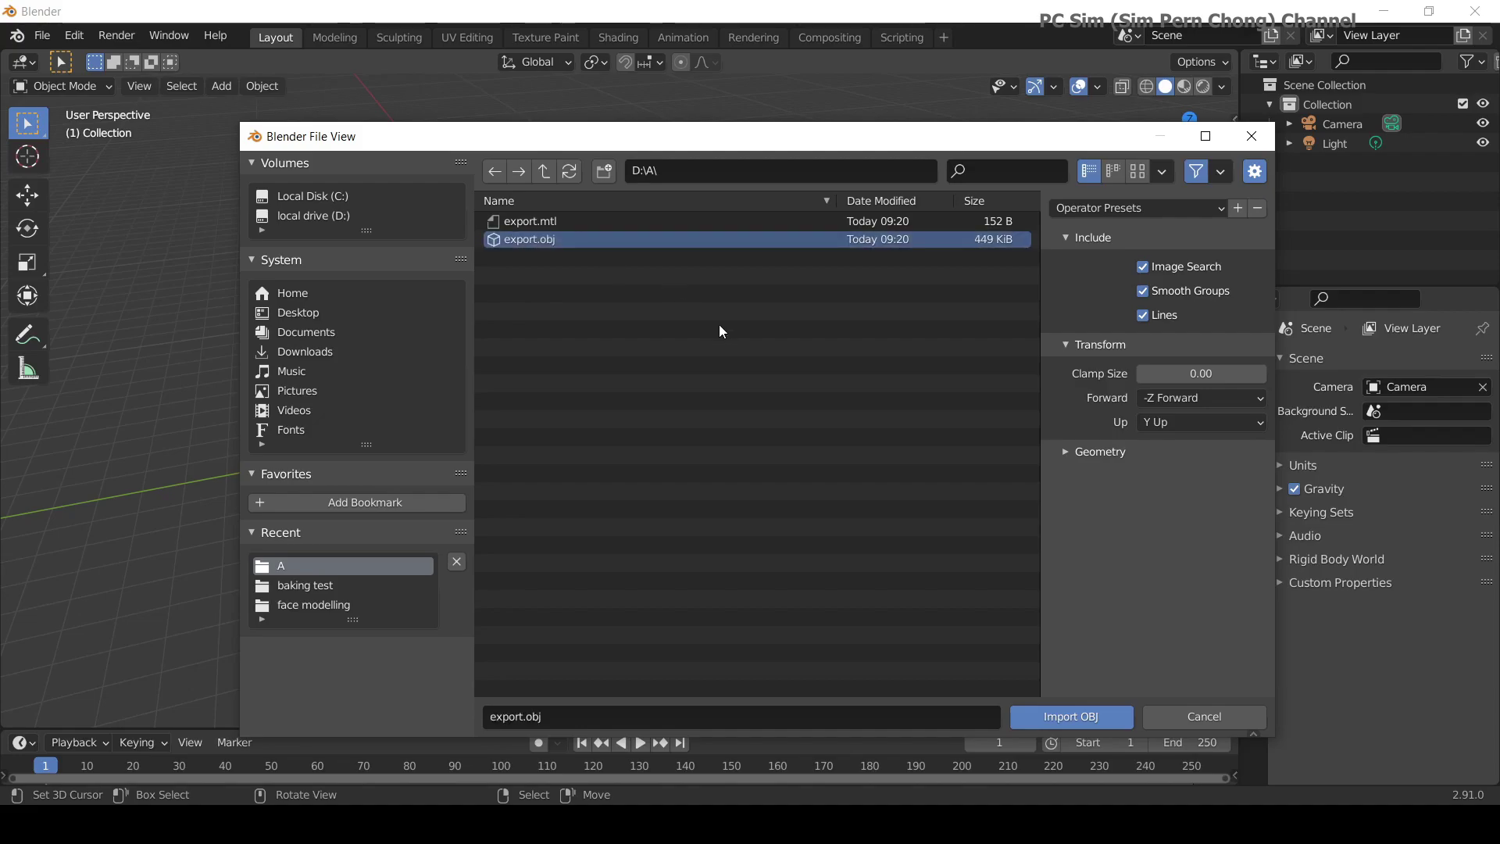
left_click(1071, 718)
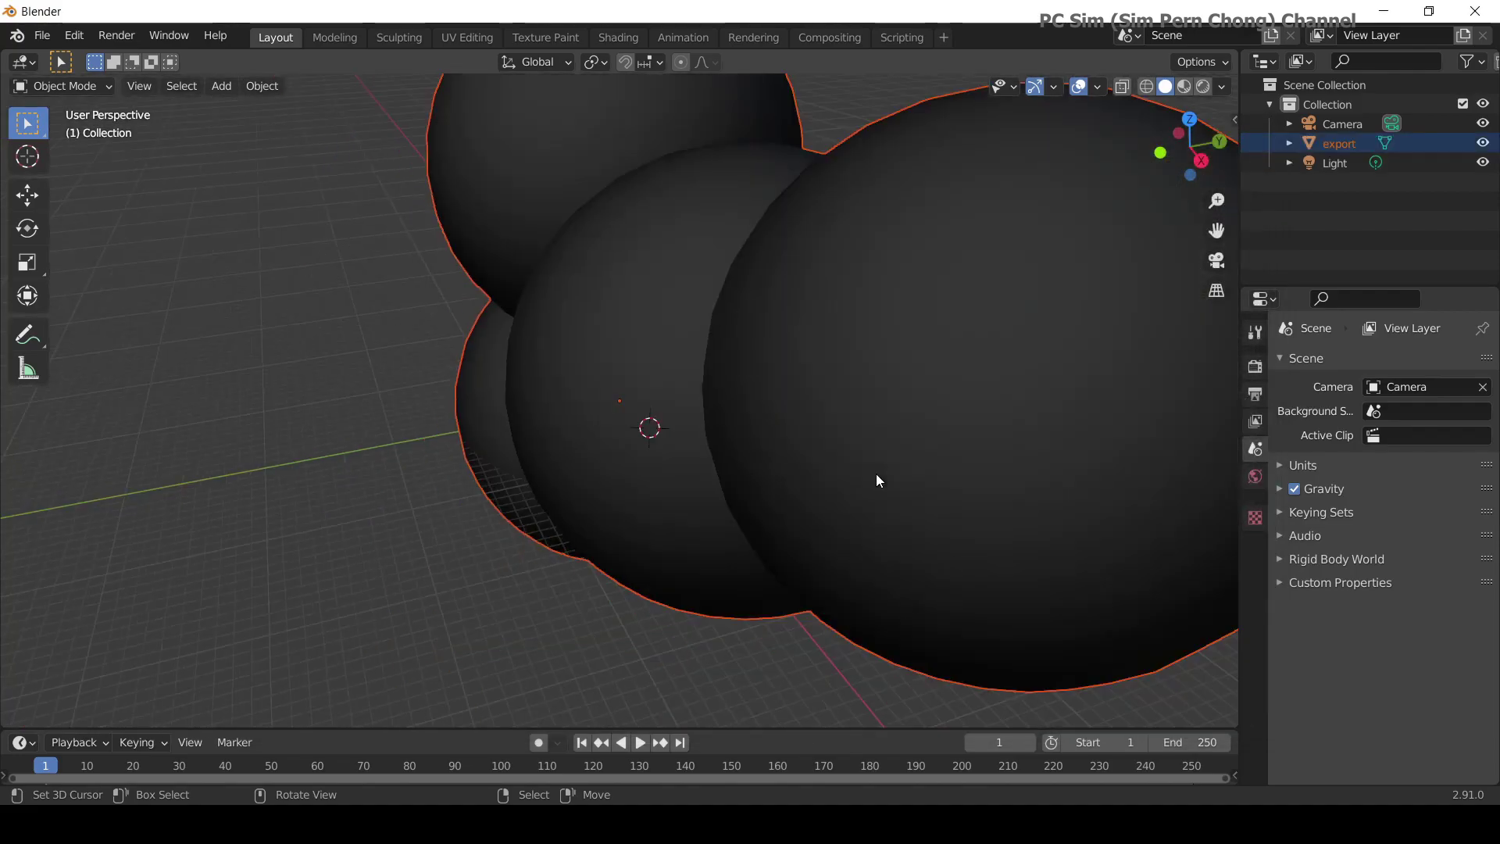
Inspect the imported spheres from several angles and look over the metaball types that can be added.
scroll(875, 474, "down", 3)
middle_click_drag(821, 503, 810, 579)
scroll(922, 594, "down", 4)
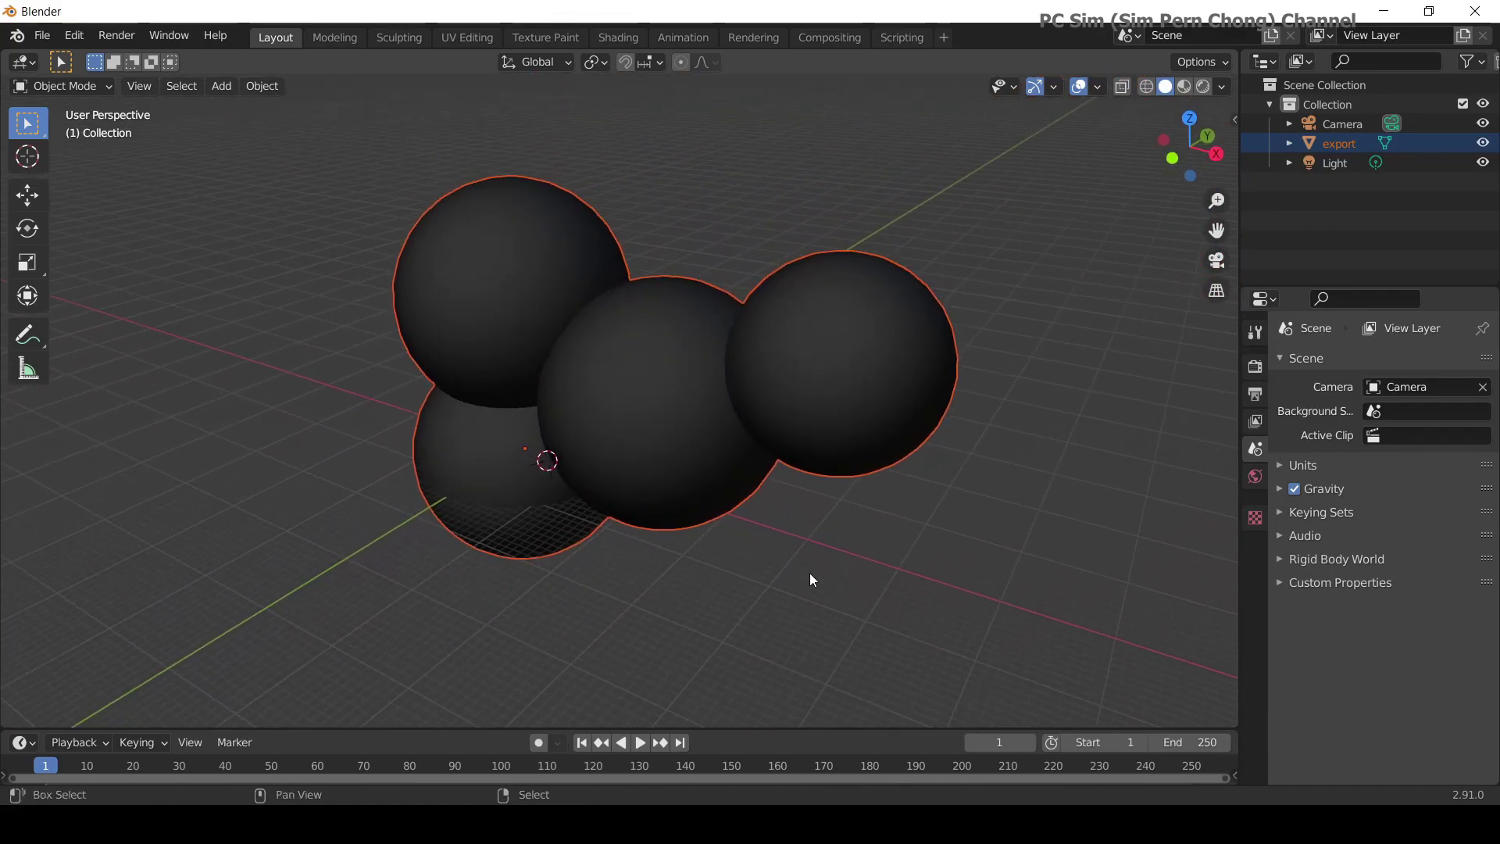
left_click(266, 87)
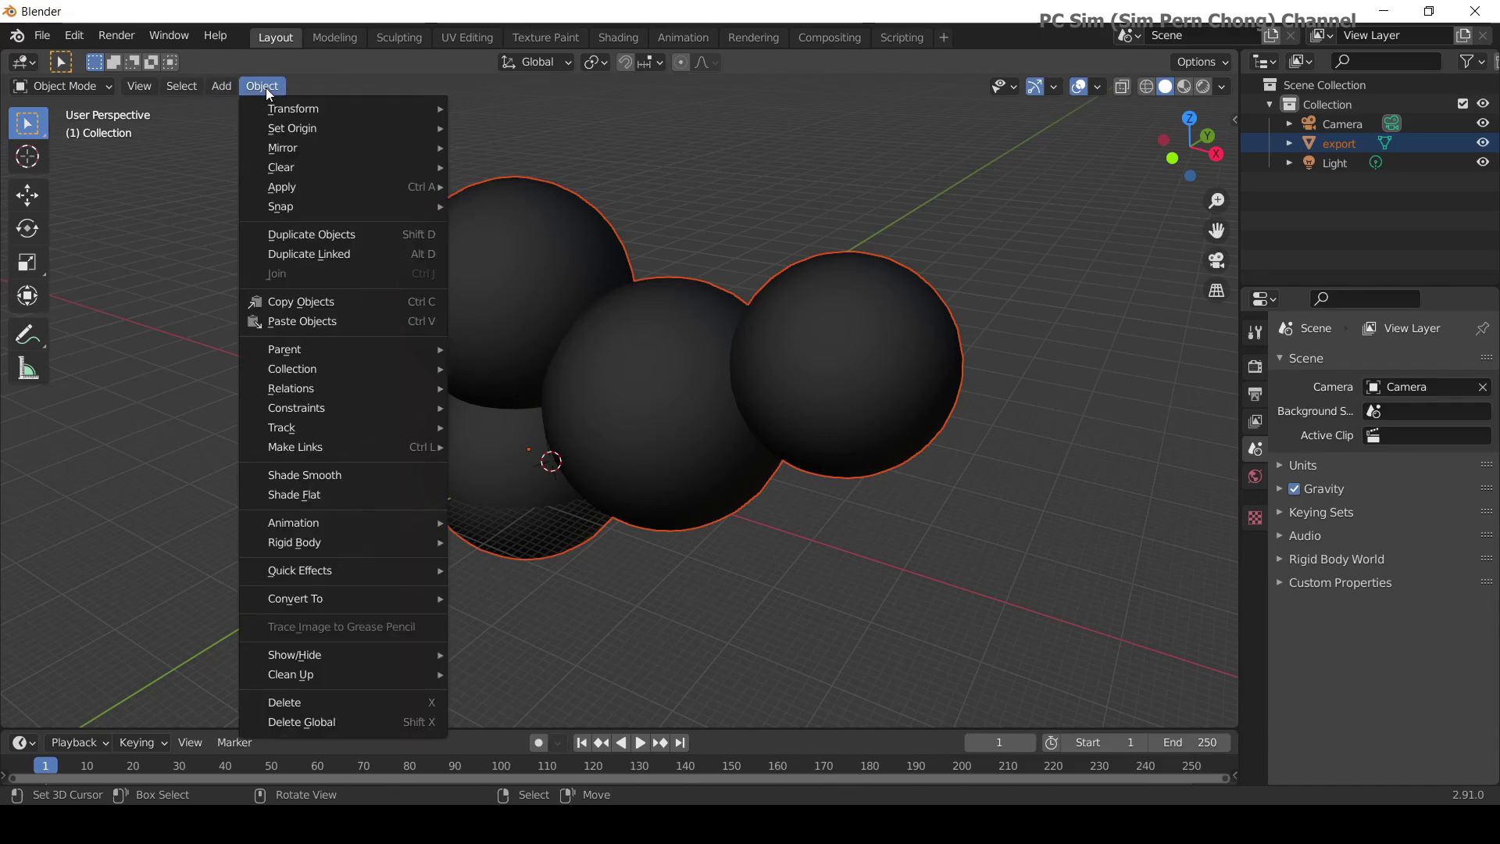
mouse_move(235, 90)
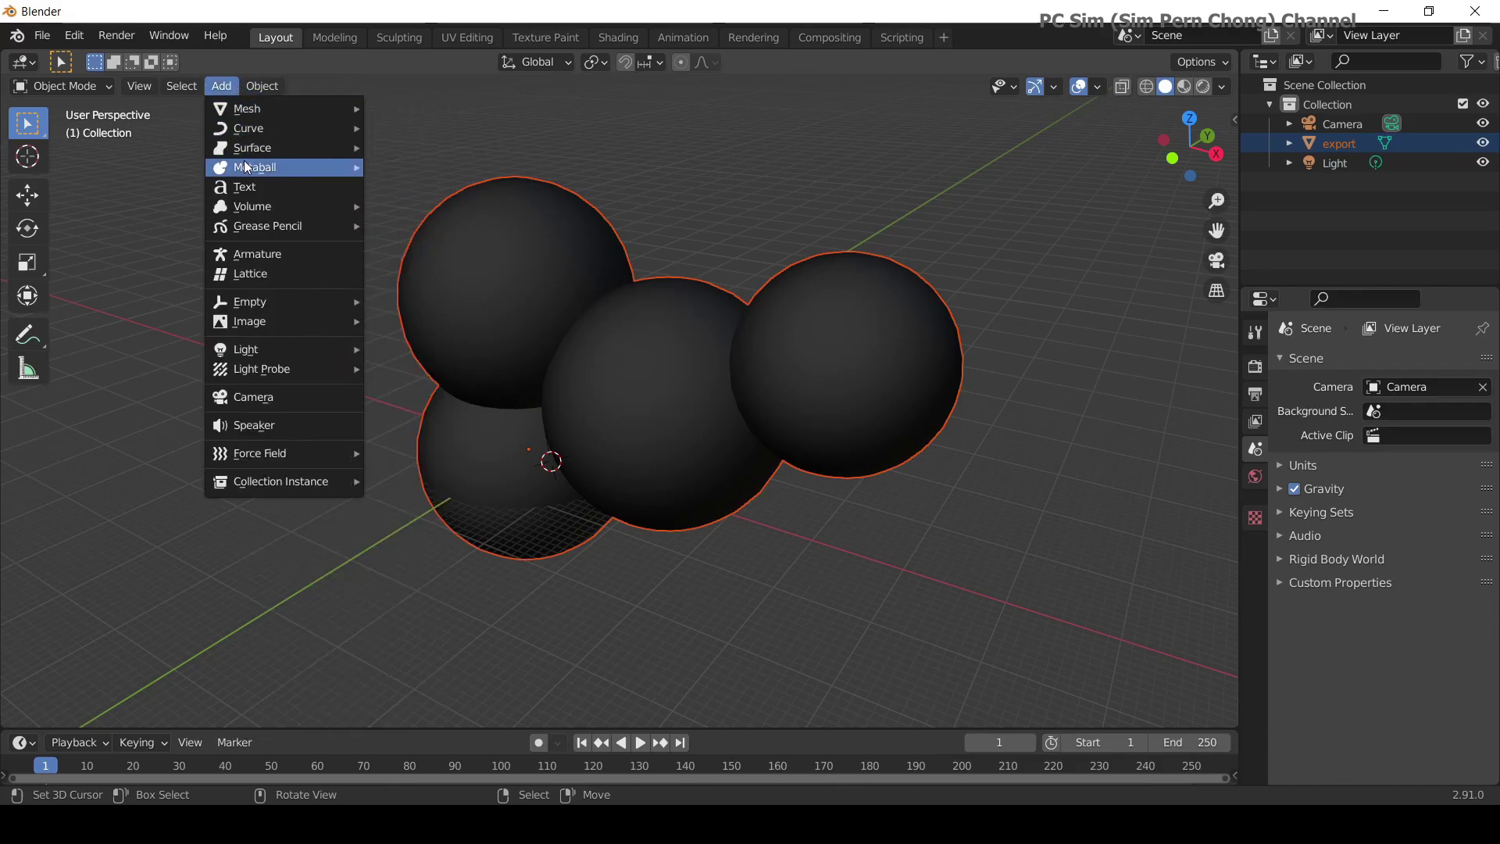
mouse_move(248, 169)
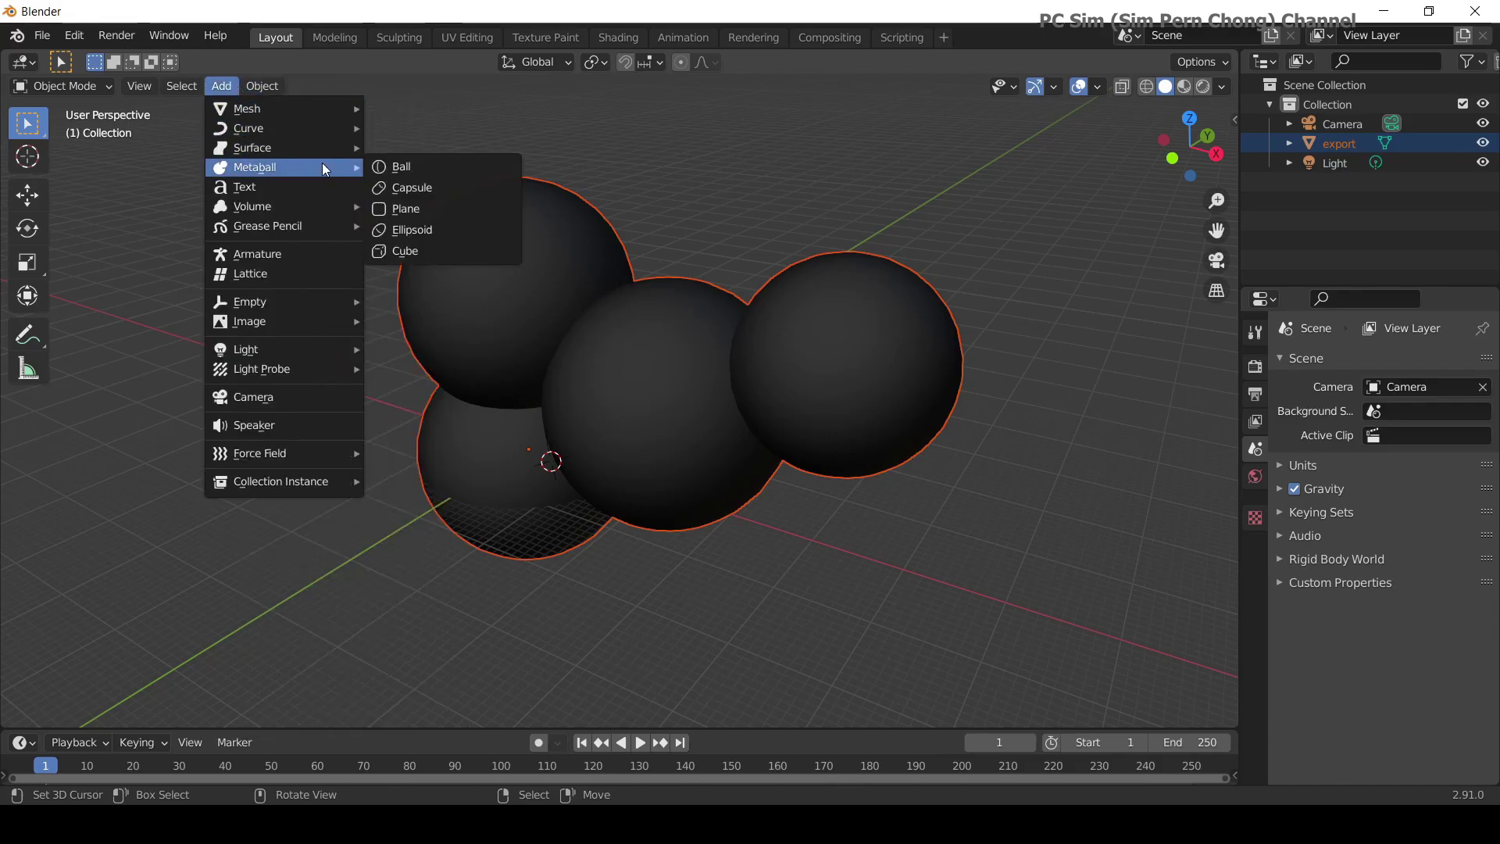
middle_click_drag(655, 562, 742, 530)
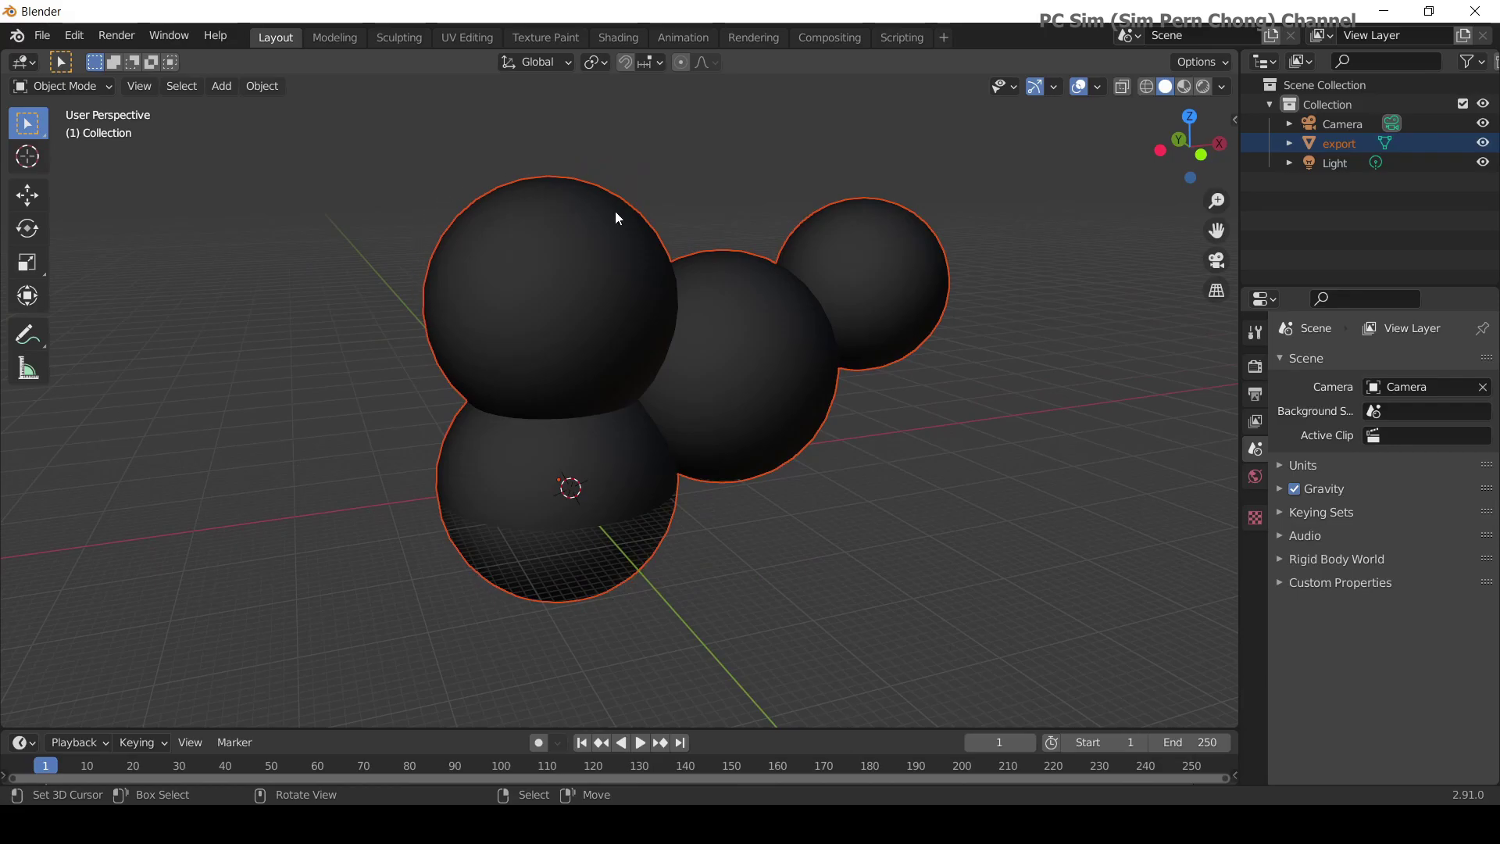
middle_click_drag(794, 432, 668, 373)
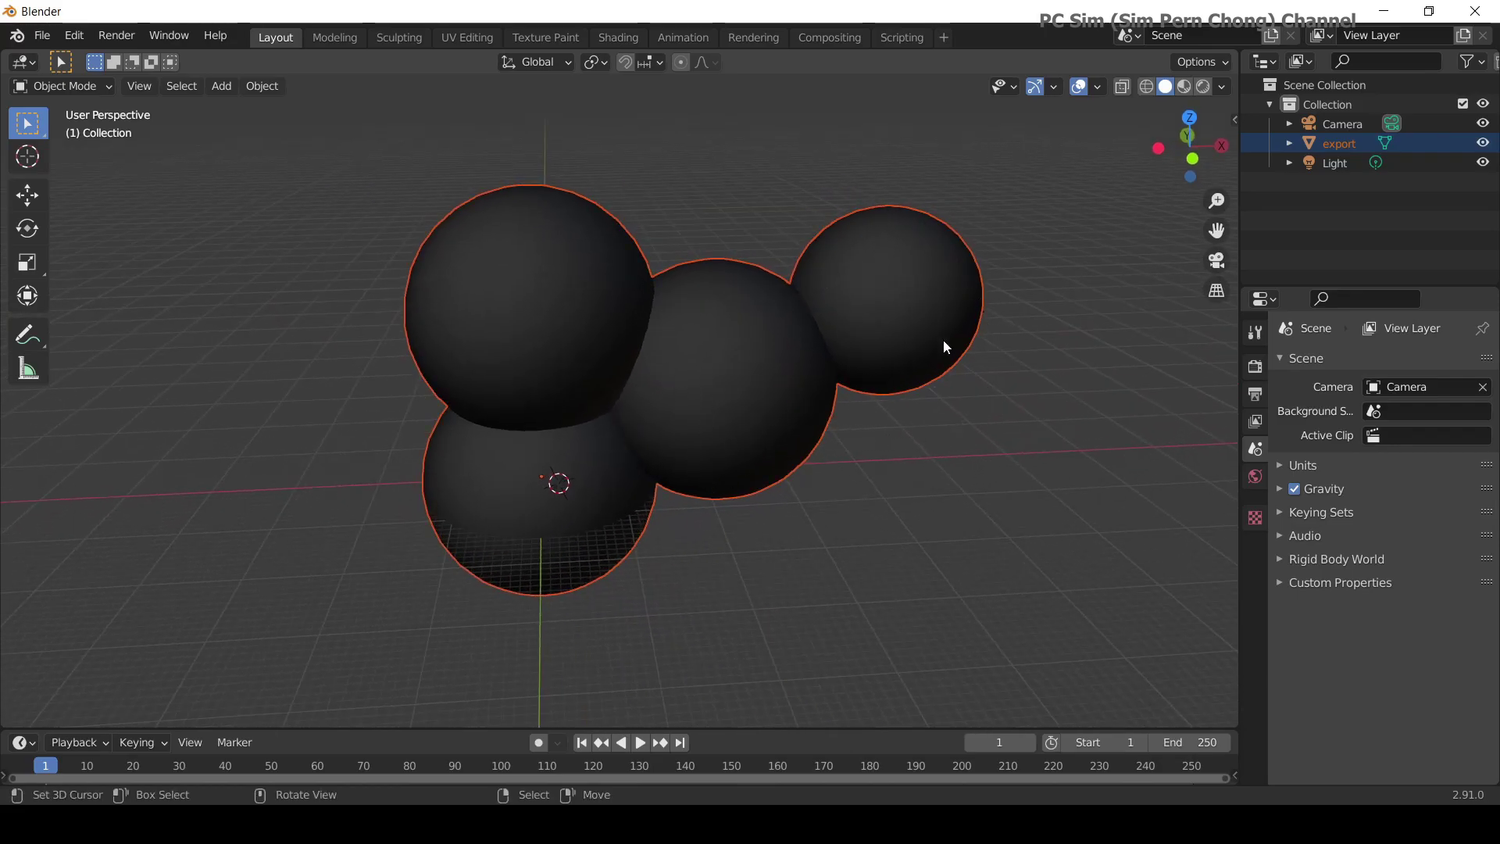
scroll(975, 410, "down", 1)
mouse_move(975, 414)
middle_mouse_down()
mouse_move(821, 414)
mouse_move(954, 395)
mouse_move(881, 419)
mouse_move(1108, 207)
middle_mouse_up()
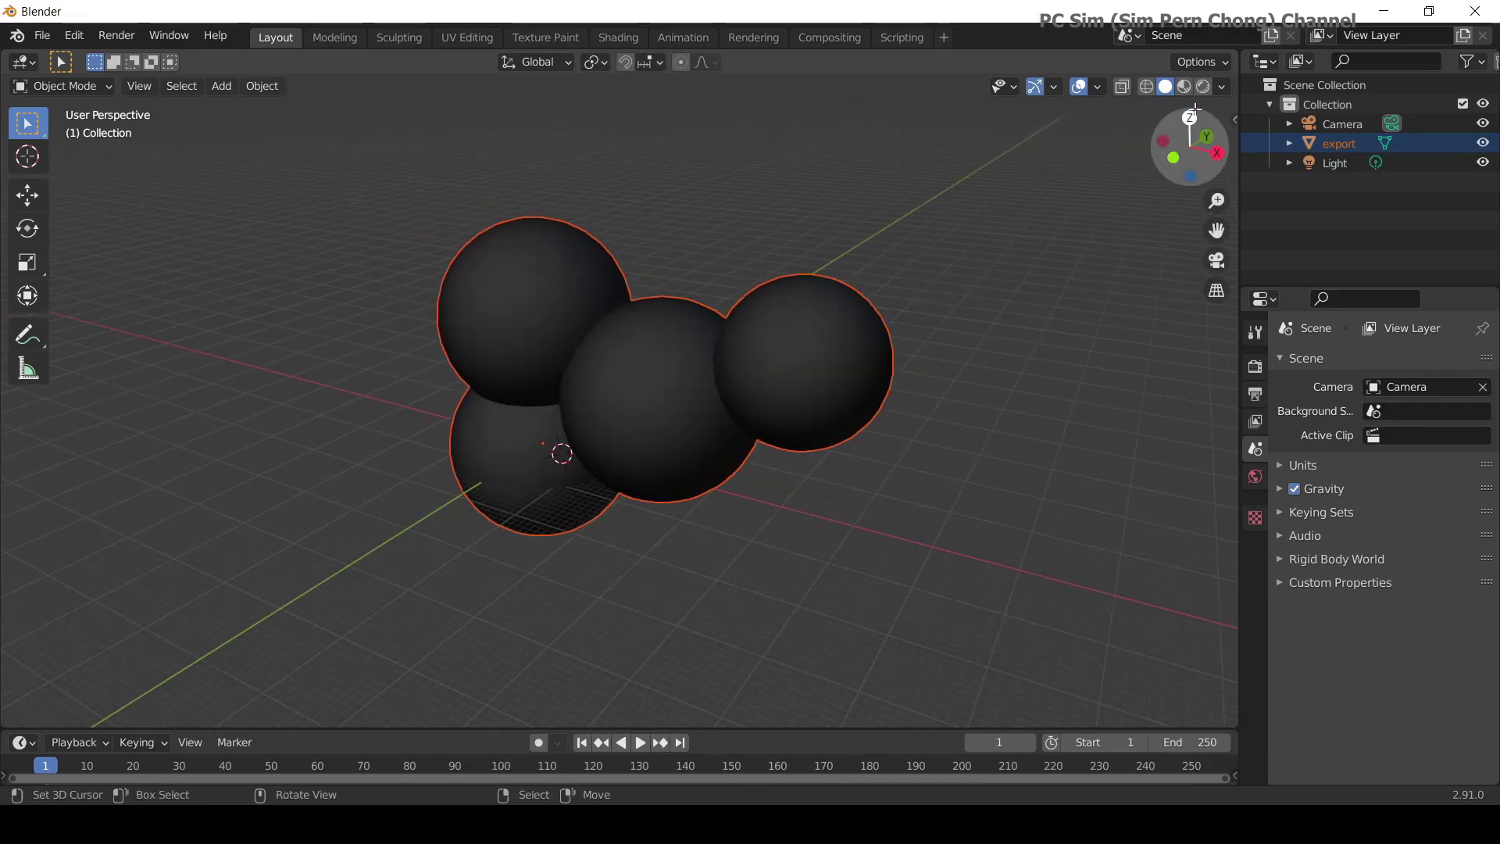
Show the scene in wireframe shading and deselect the imported spheres.
left_click(1146, 85)
middle_click_drag(897, 402, 953, 378)
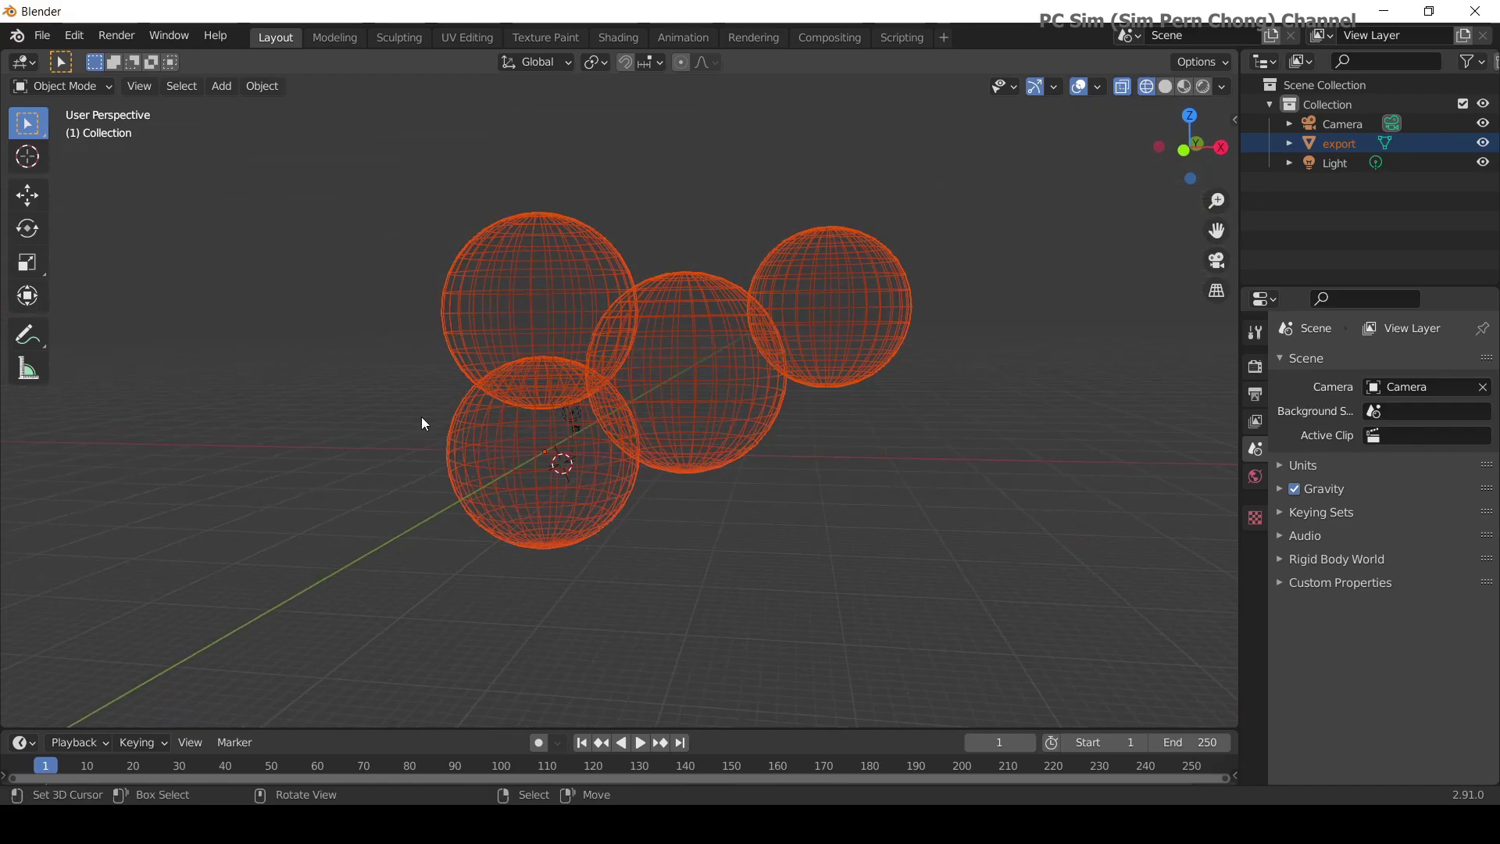
key("alt+a")
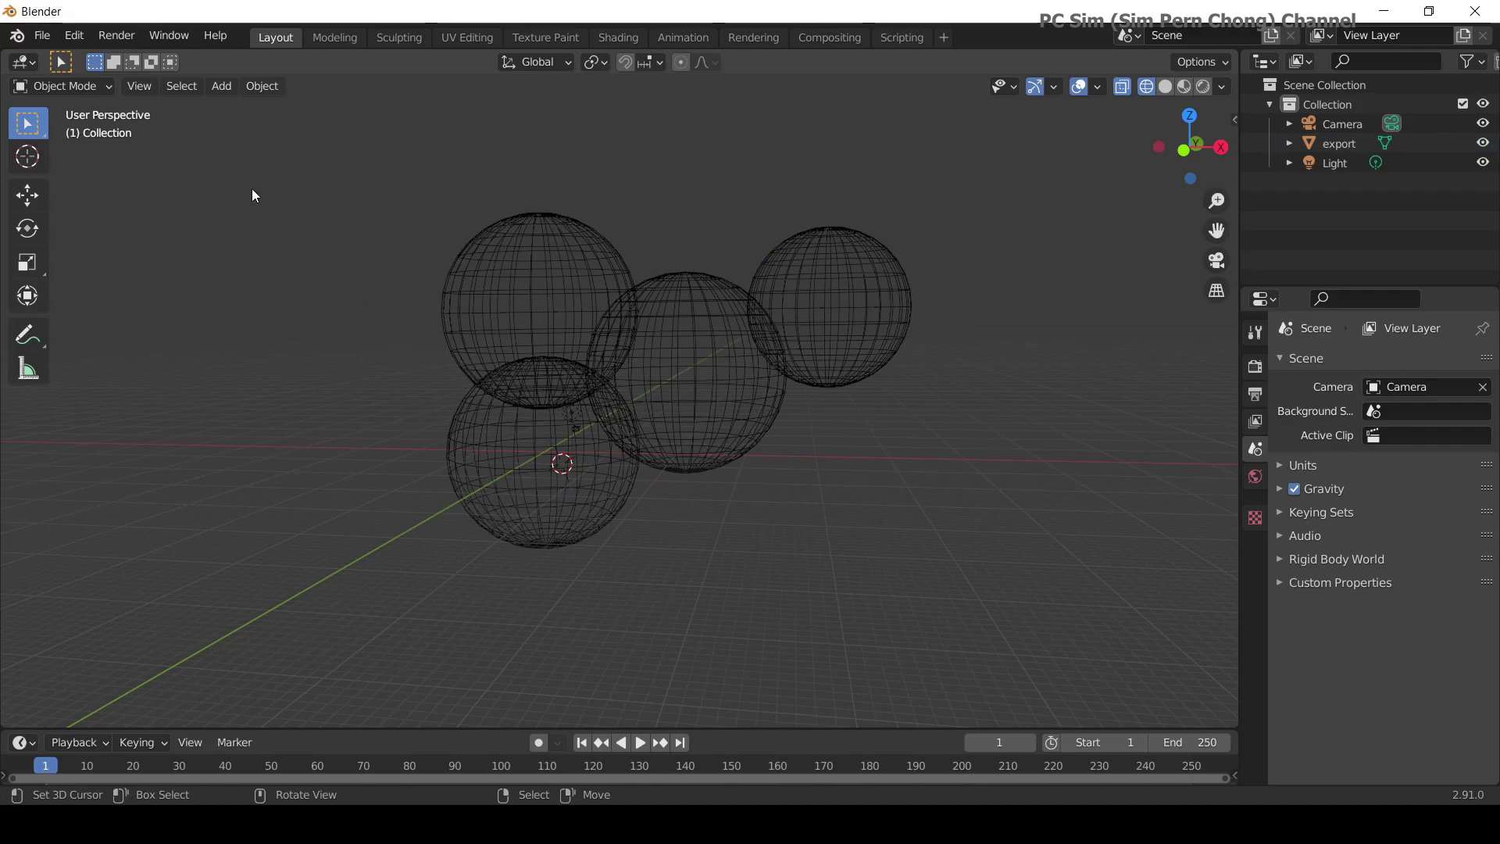
Add a metaball of type Ball at the 3D cursor inside the lower sphere.
left_click(270, 93)
mouse_move(227, 93)
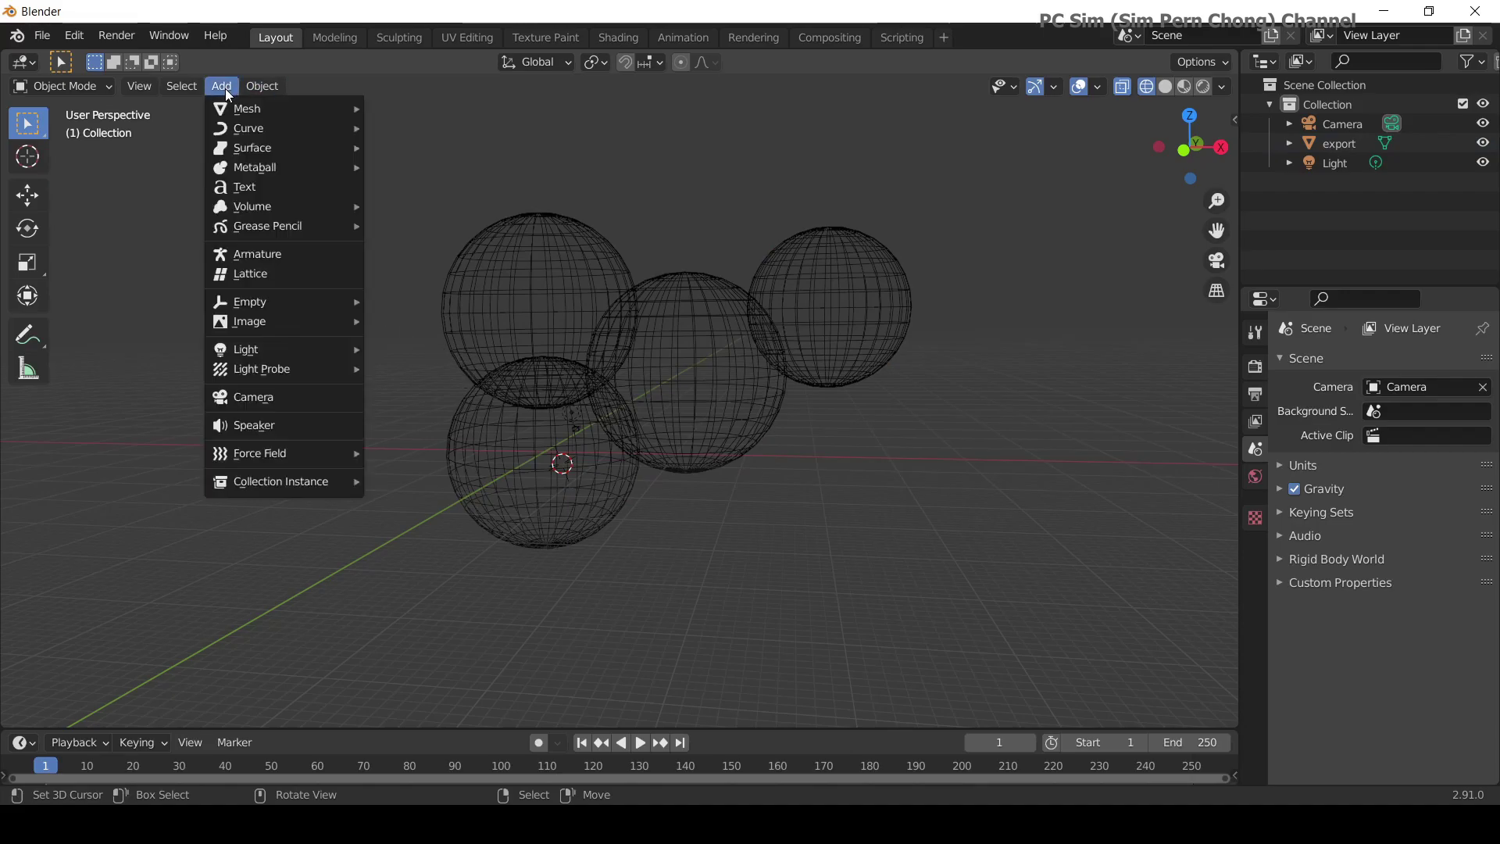
mouse_move(250, 167)
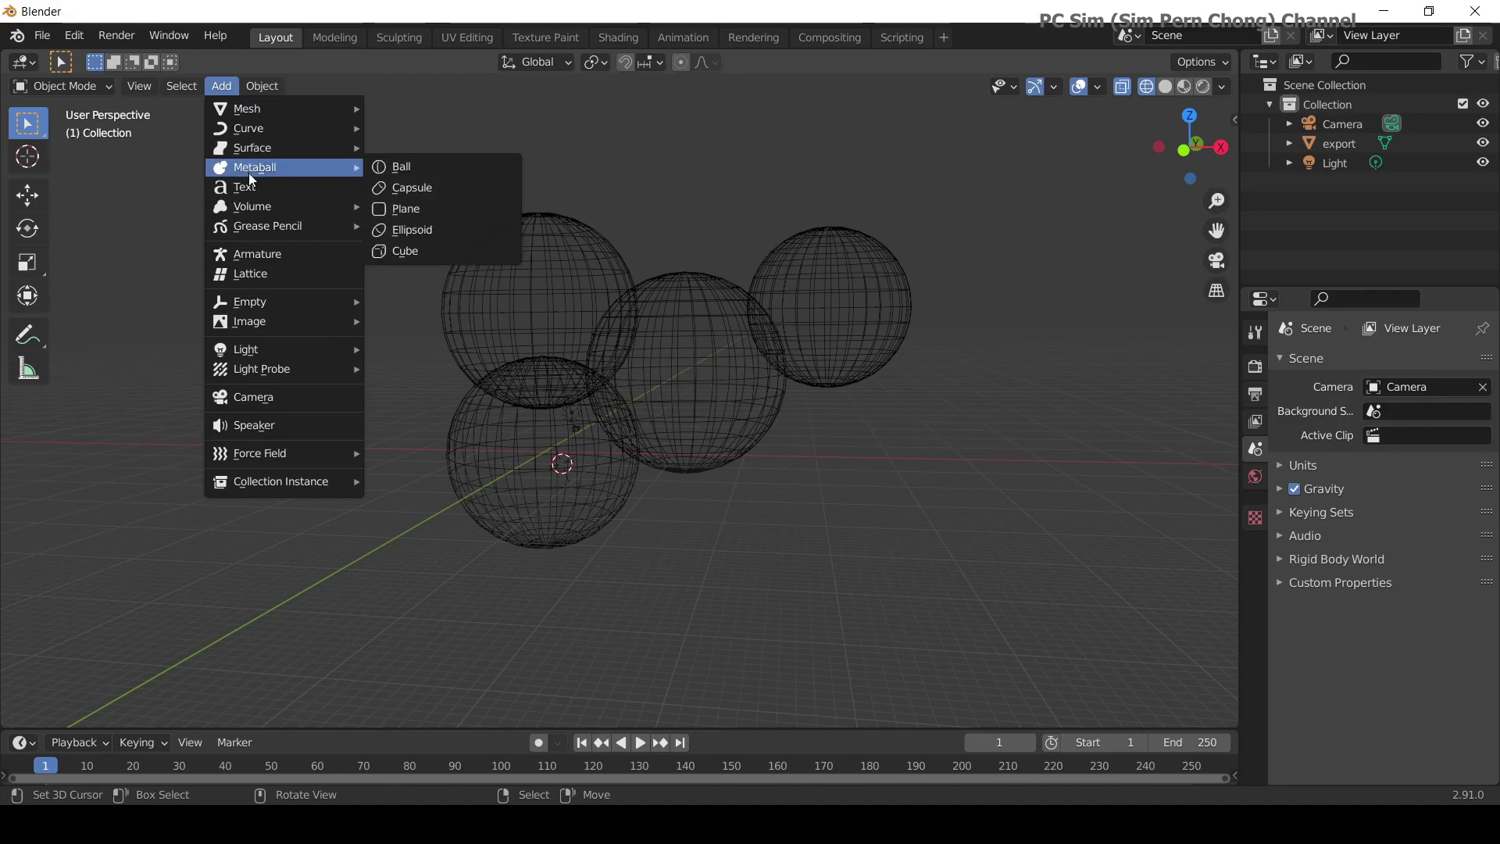
left_click(397, 167)
middle_click_drag(514, 395, 665, 485)
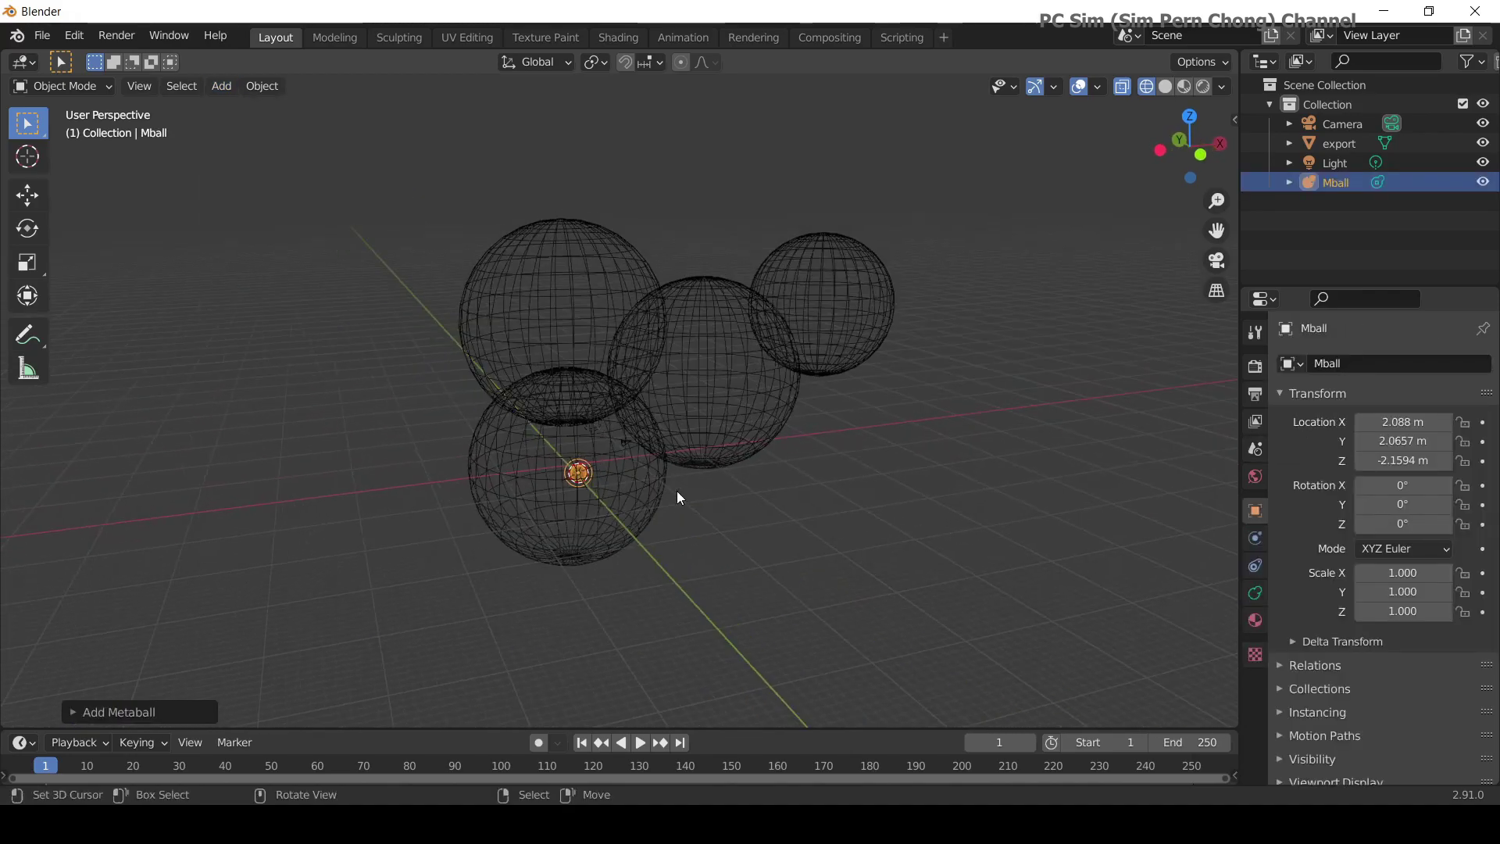
Scale up the metaball inside the lower sphere to a scale of about 9.98.
scroll(710, 519, "up", 2)
scroll(734, 509, "down", 1)
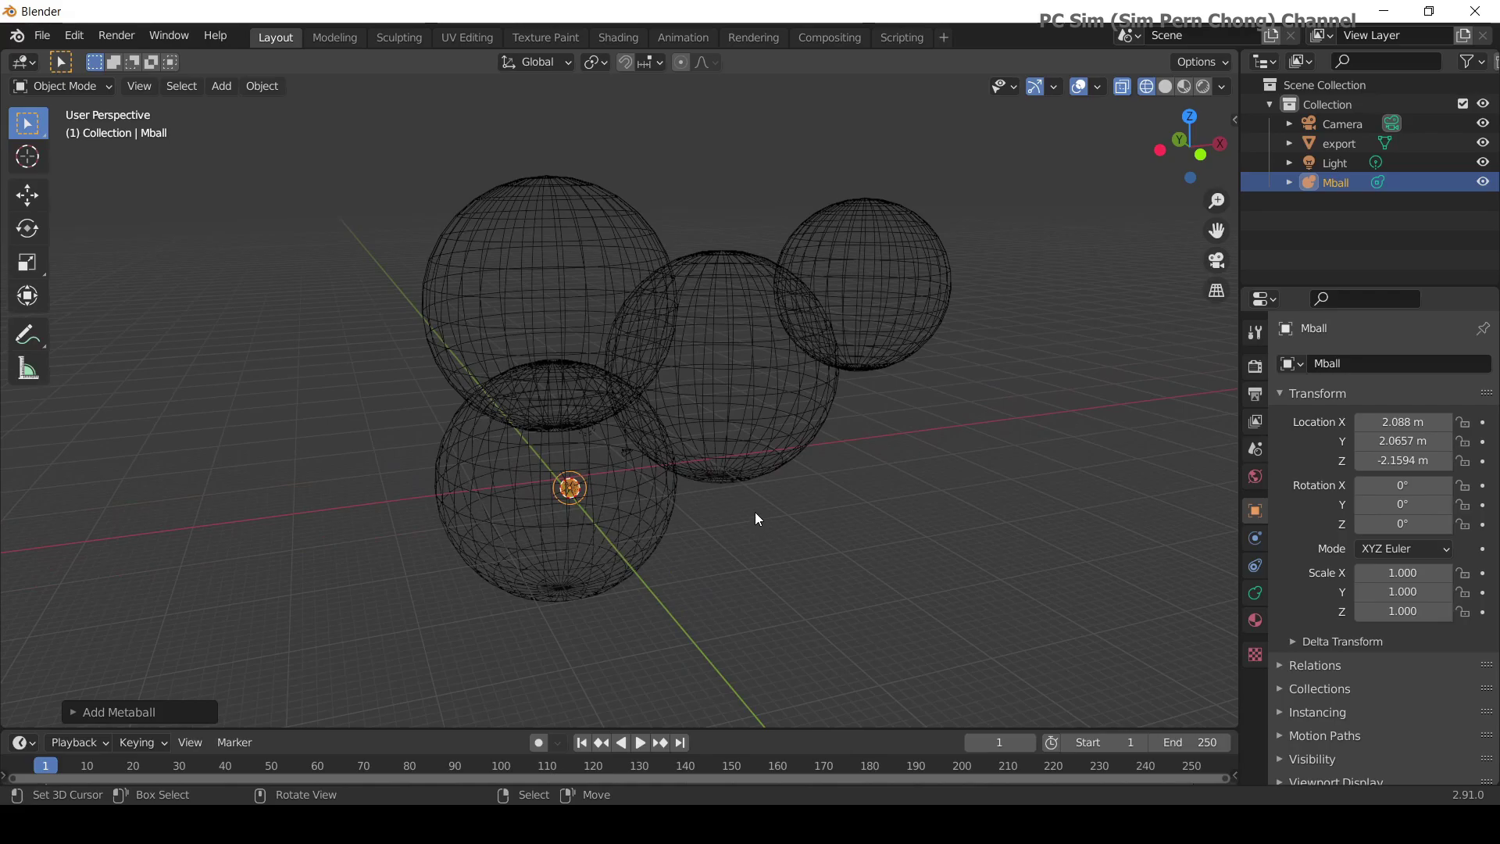
key("s")
left_click(1043, 528)
key("s")
left_click(1084, 562)
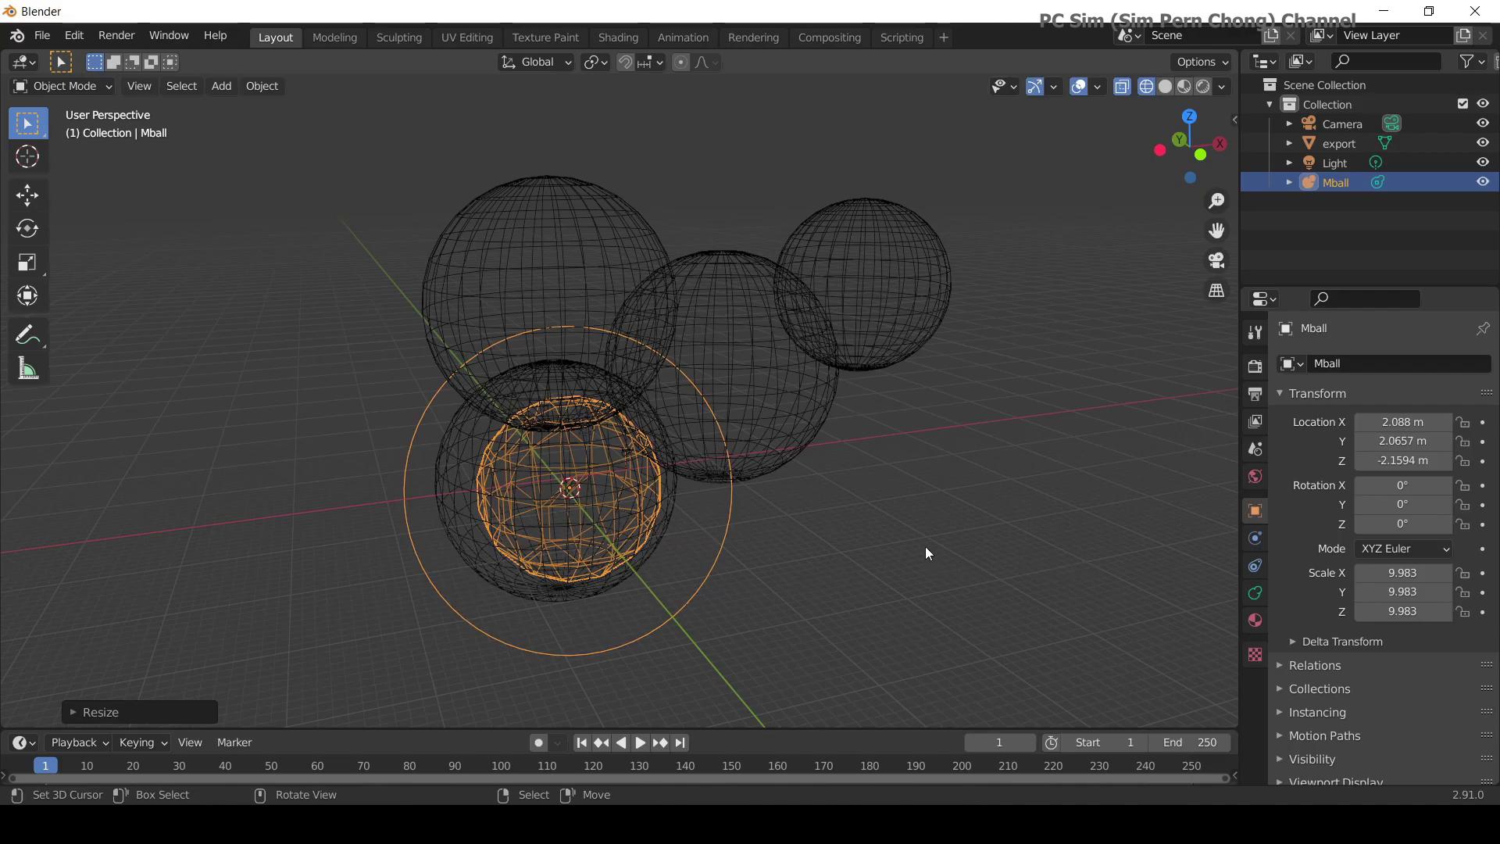
Switch to solid shading and enlarge the metaball further to a scale of about 13.4.
key("shift+z")
key("s")
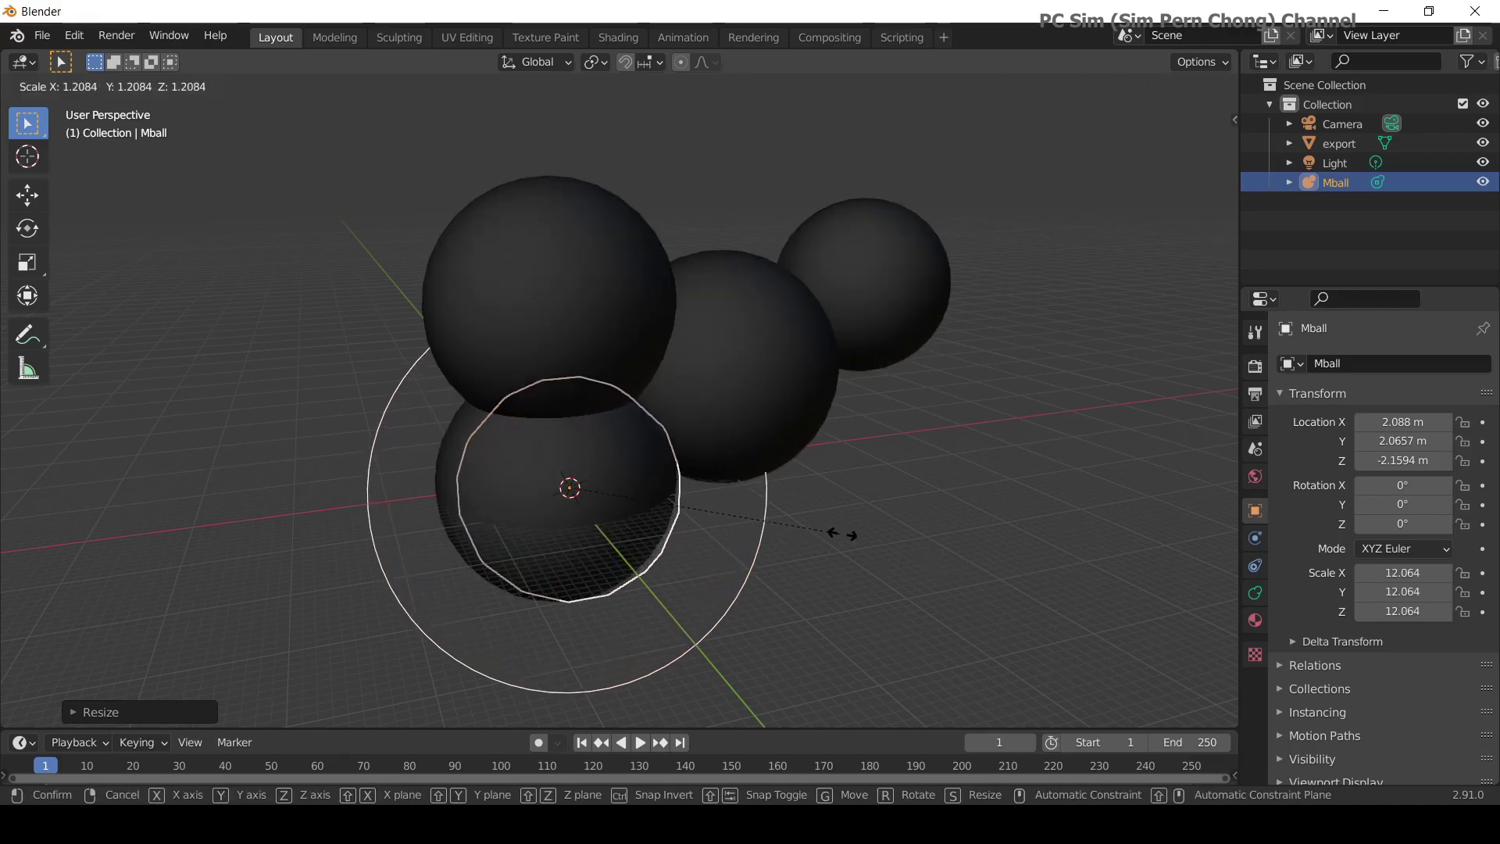
left_click(867, 534)
middle_click_drag(864, 536, 906, 530)
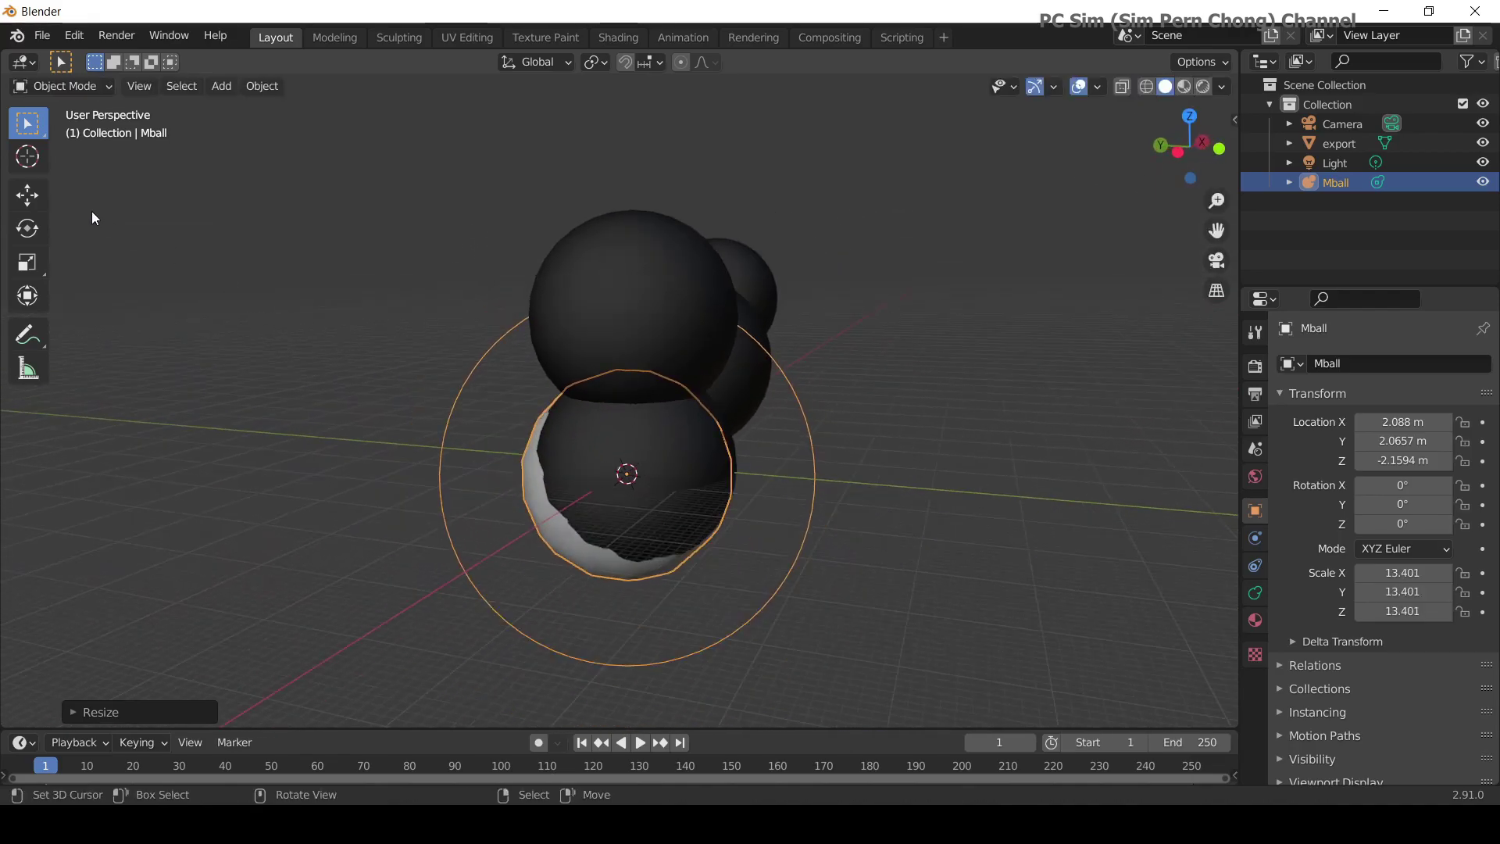
Move the metaball out of the spheres along the Y axis to about -31.9 m.
left_click(28, 195)
left_click_drag(563, 474, 794, 499)
middle_click_drag(793, 500, 723, 492)
scroll(677, 502, "down", 3)
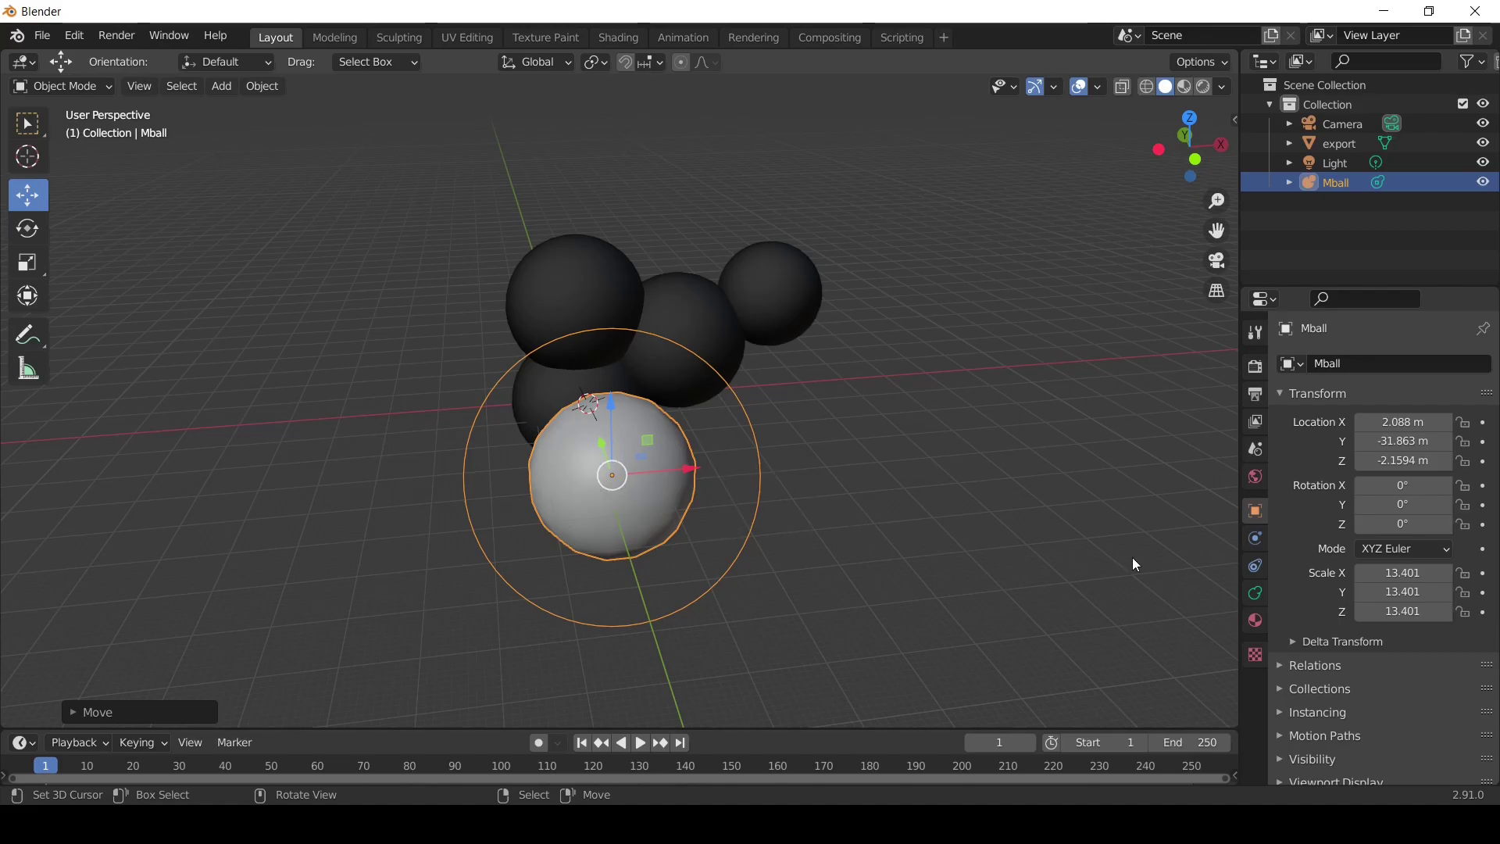
Widen the properties area and set the metaball's viewport resolution to 0.05 m.
left_click(1255, 603)
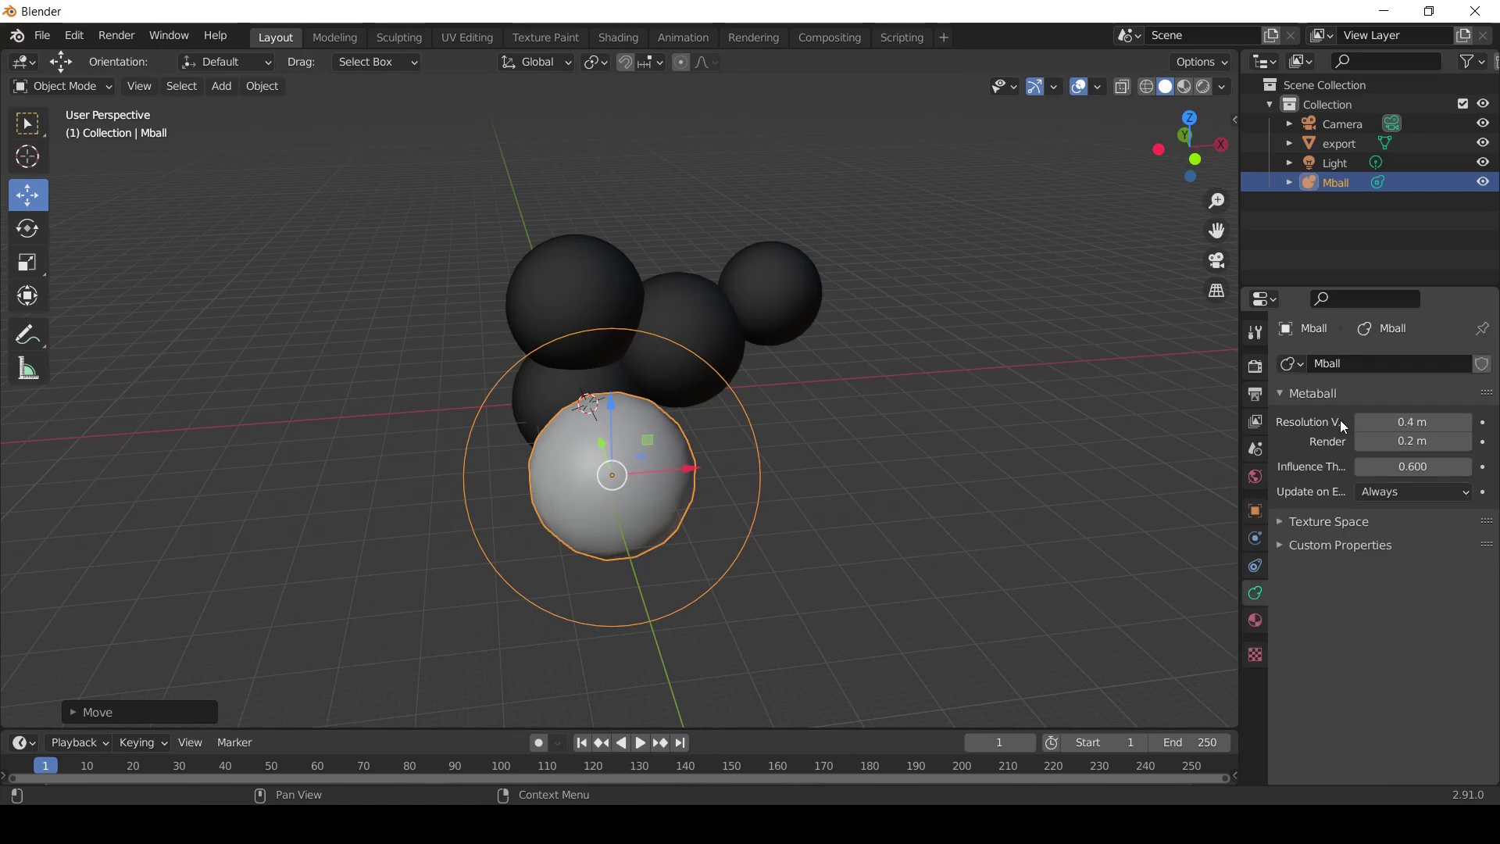
left_click_drag(1267, 419, 1116, 431)
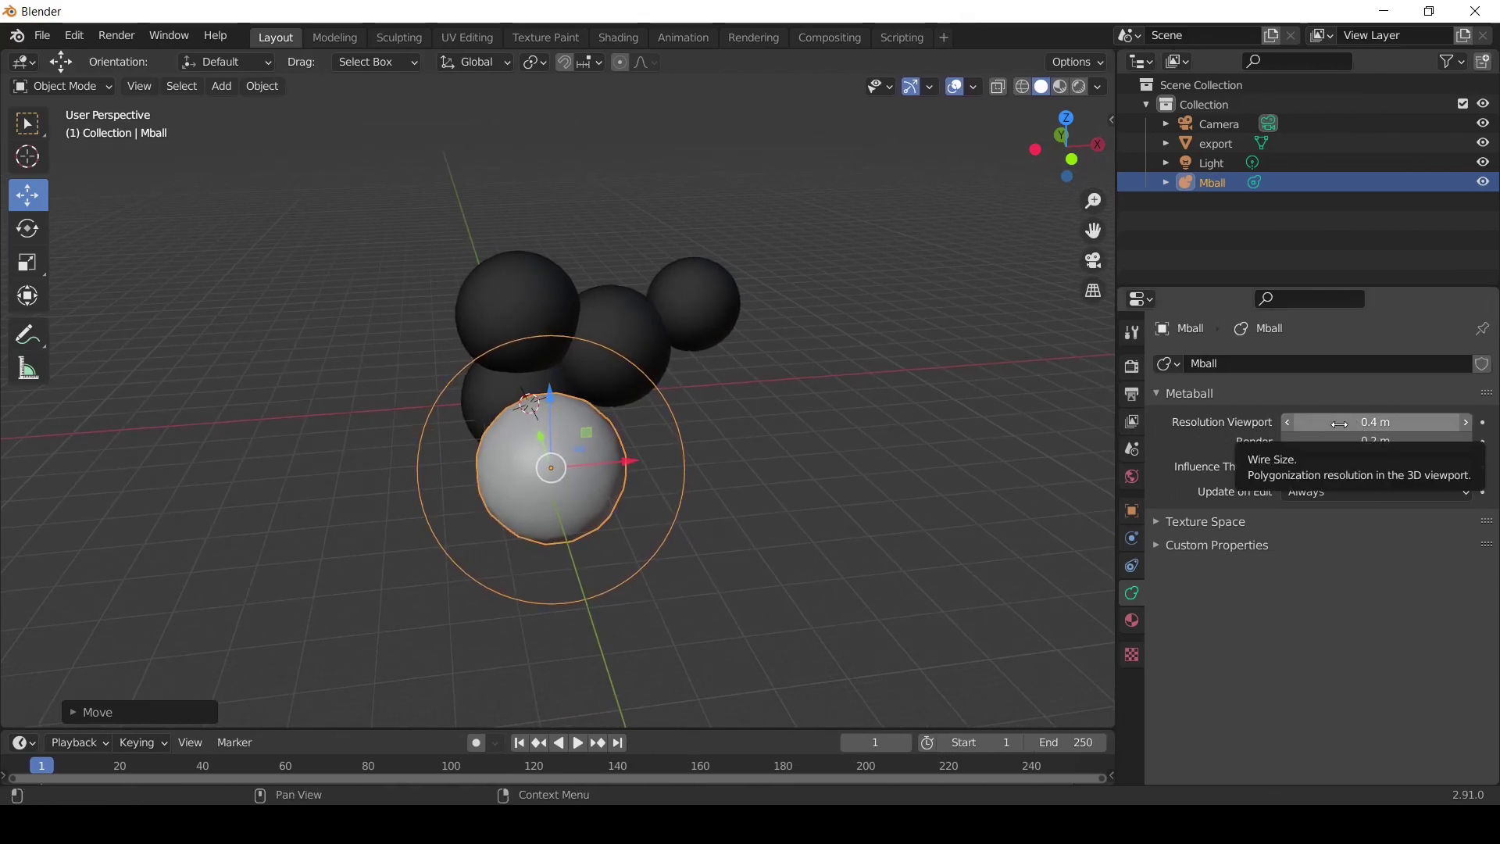
left_click_drag(1339, 426, 1281, 426)
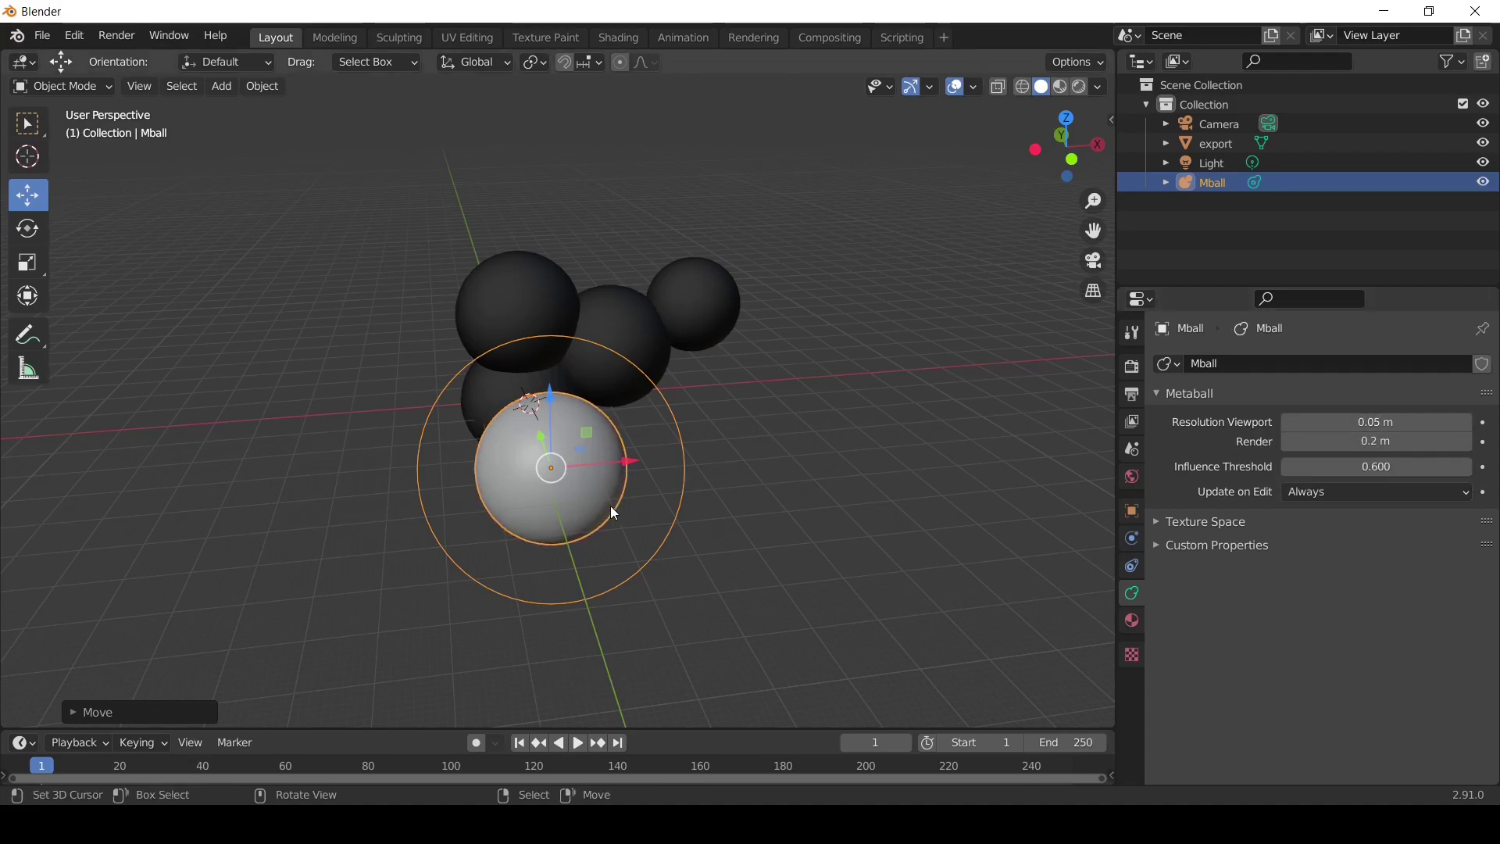
scroll(609, 505, "up", 2)
middle_click_drag(610, 493, 683, 433)
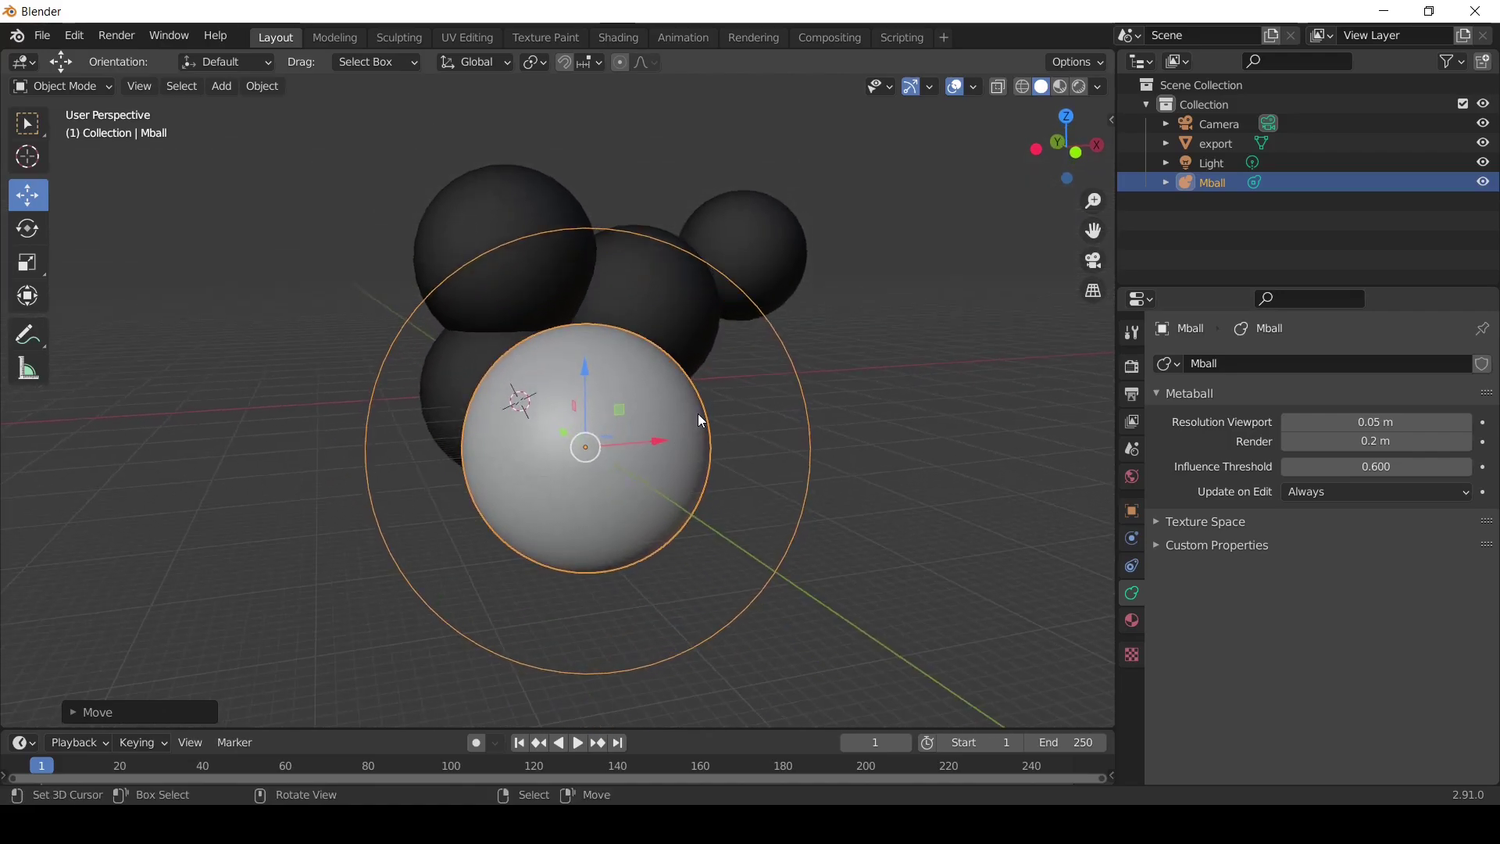
scroll(699, 399, "up", 2)
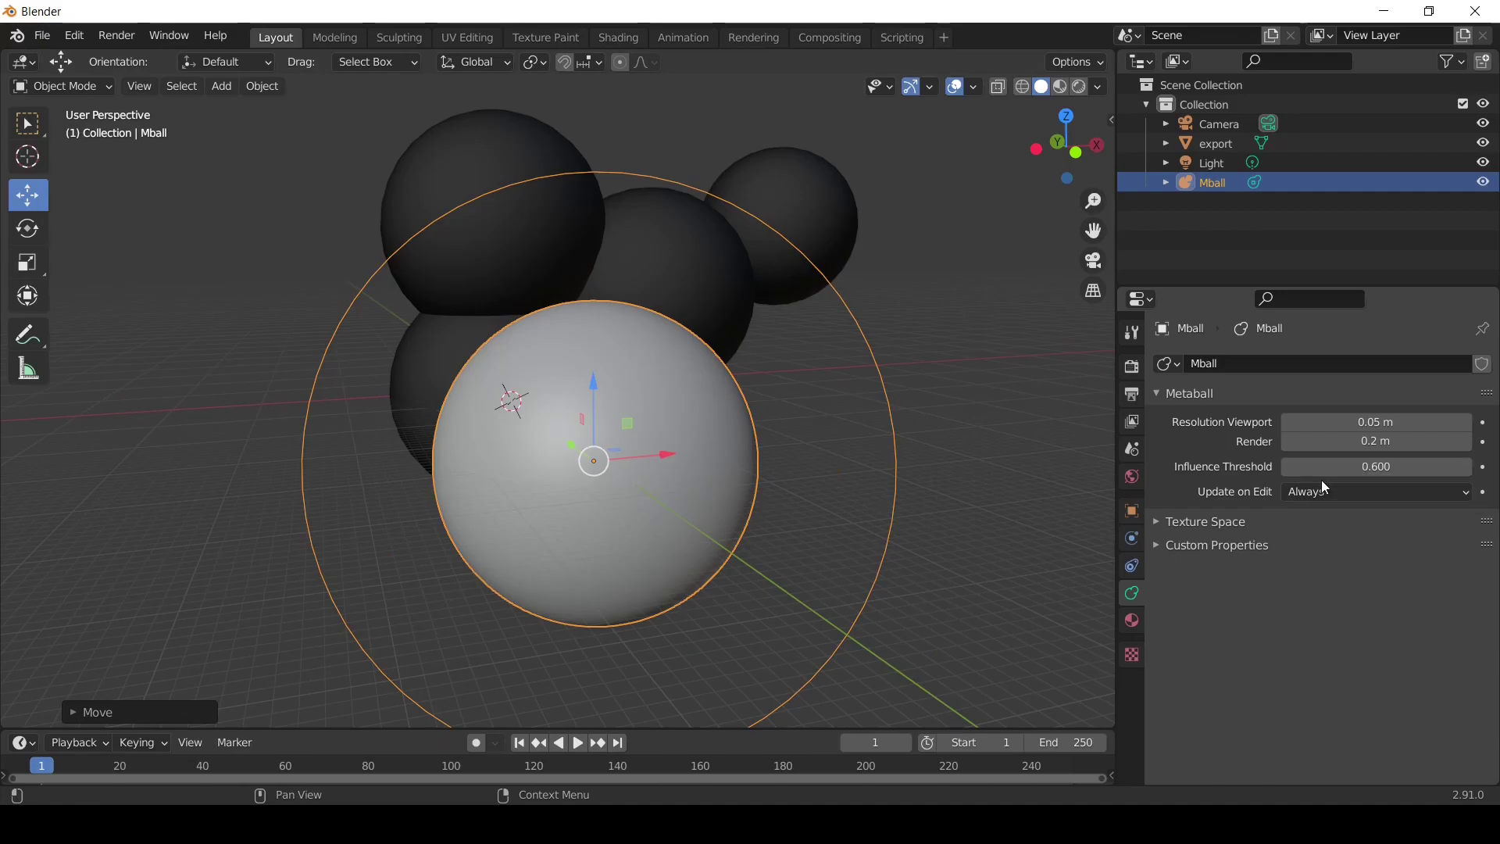
scroll(844, 419, "down", 3)
scroll(718, 403, "up", 1)
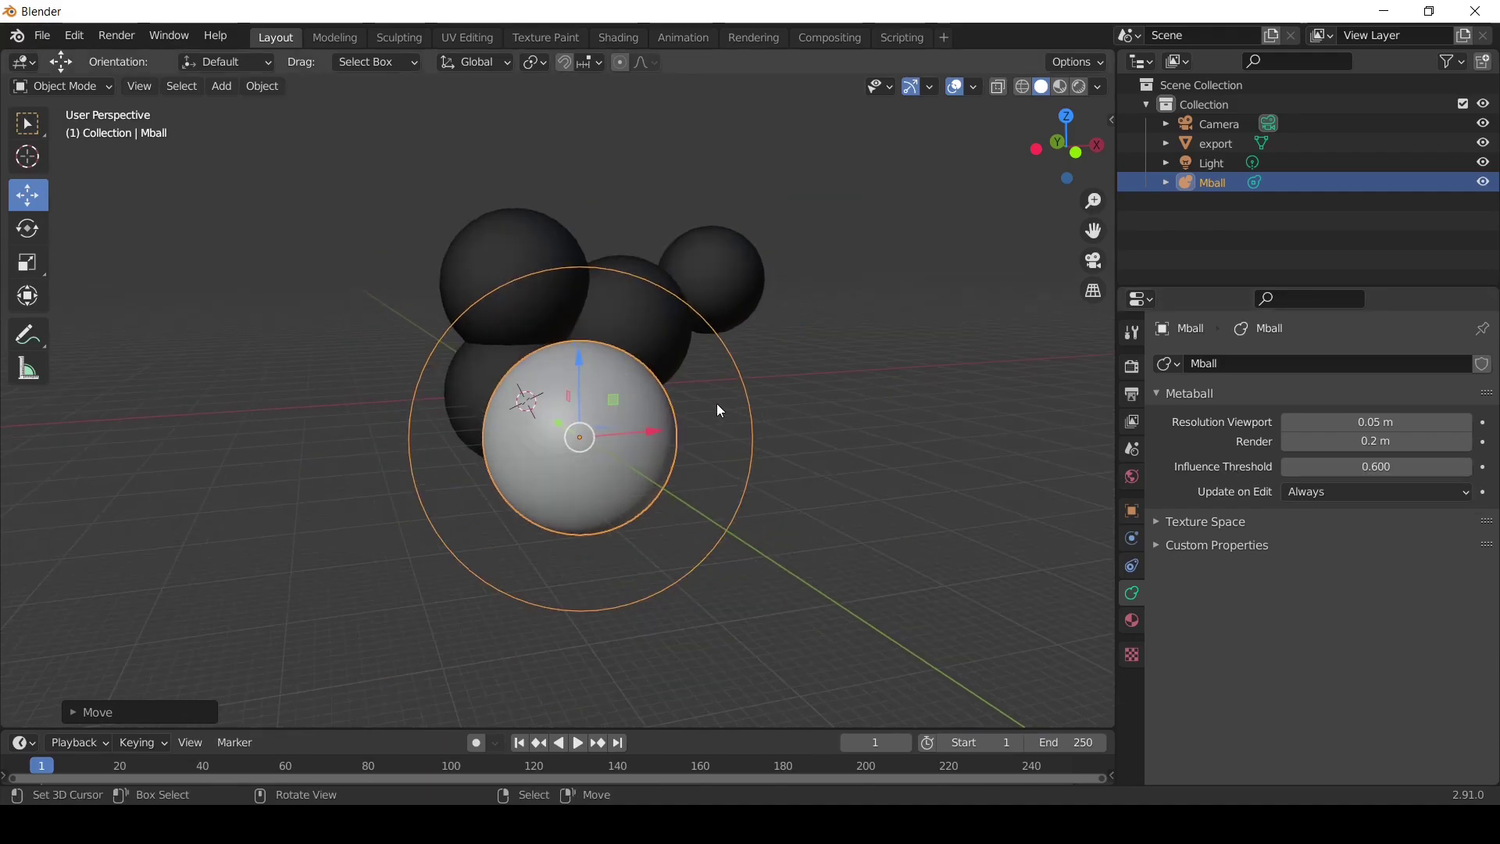
Set the metaball's influence threshold to 0.200.
mouse_move(1328, 467)
left_mouse_down()
mouse_move(1441, 467)
mouse_move(1324, 467)
left_mouse_up()
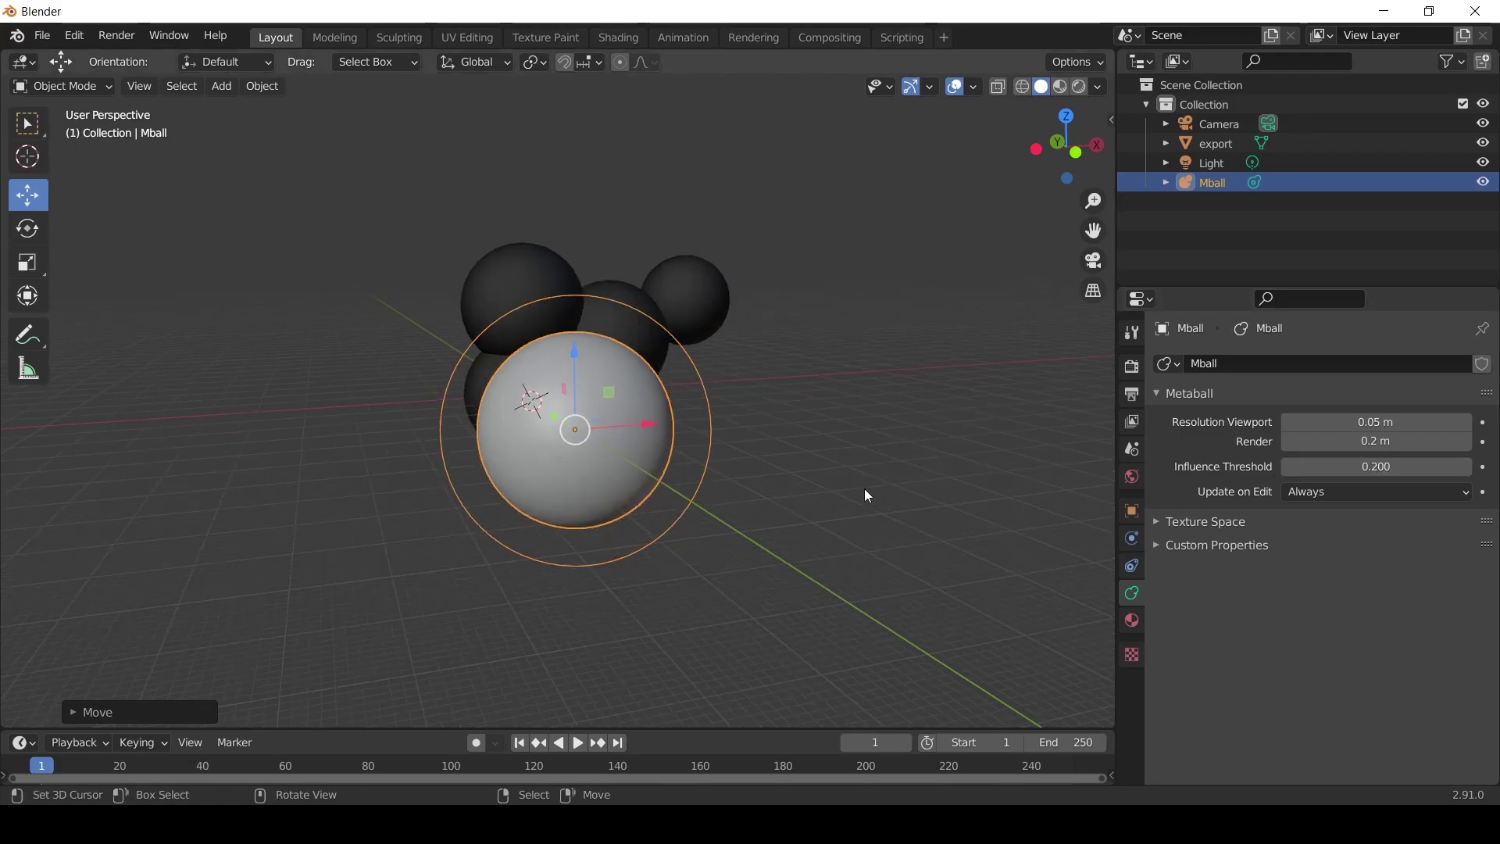
middle_click_drag(828, 469, 942, 447)
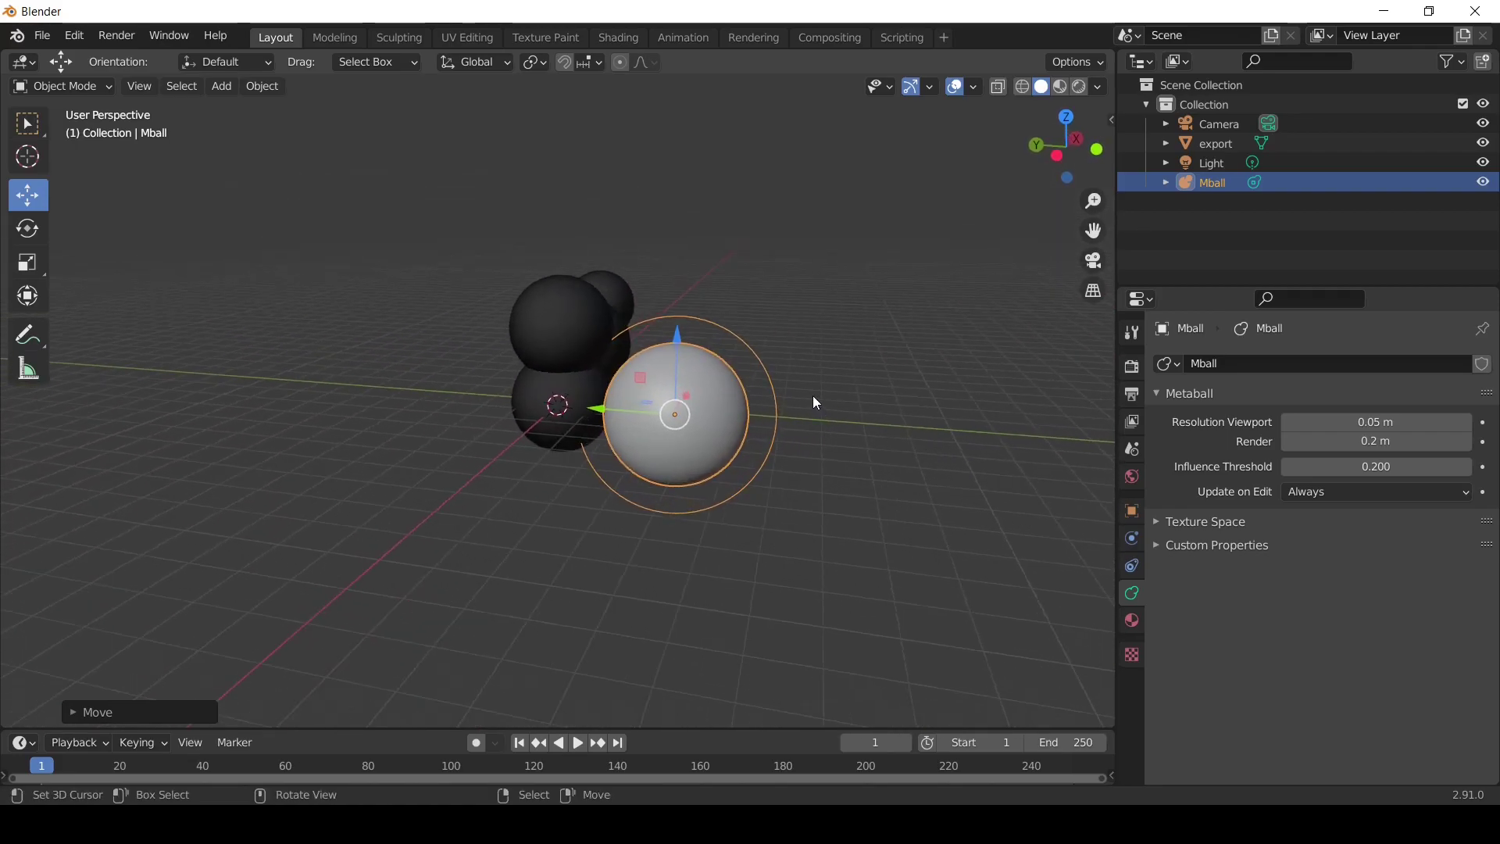
scroll(815, 396, "up", 1)
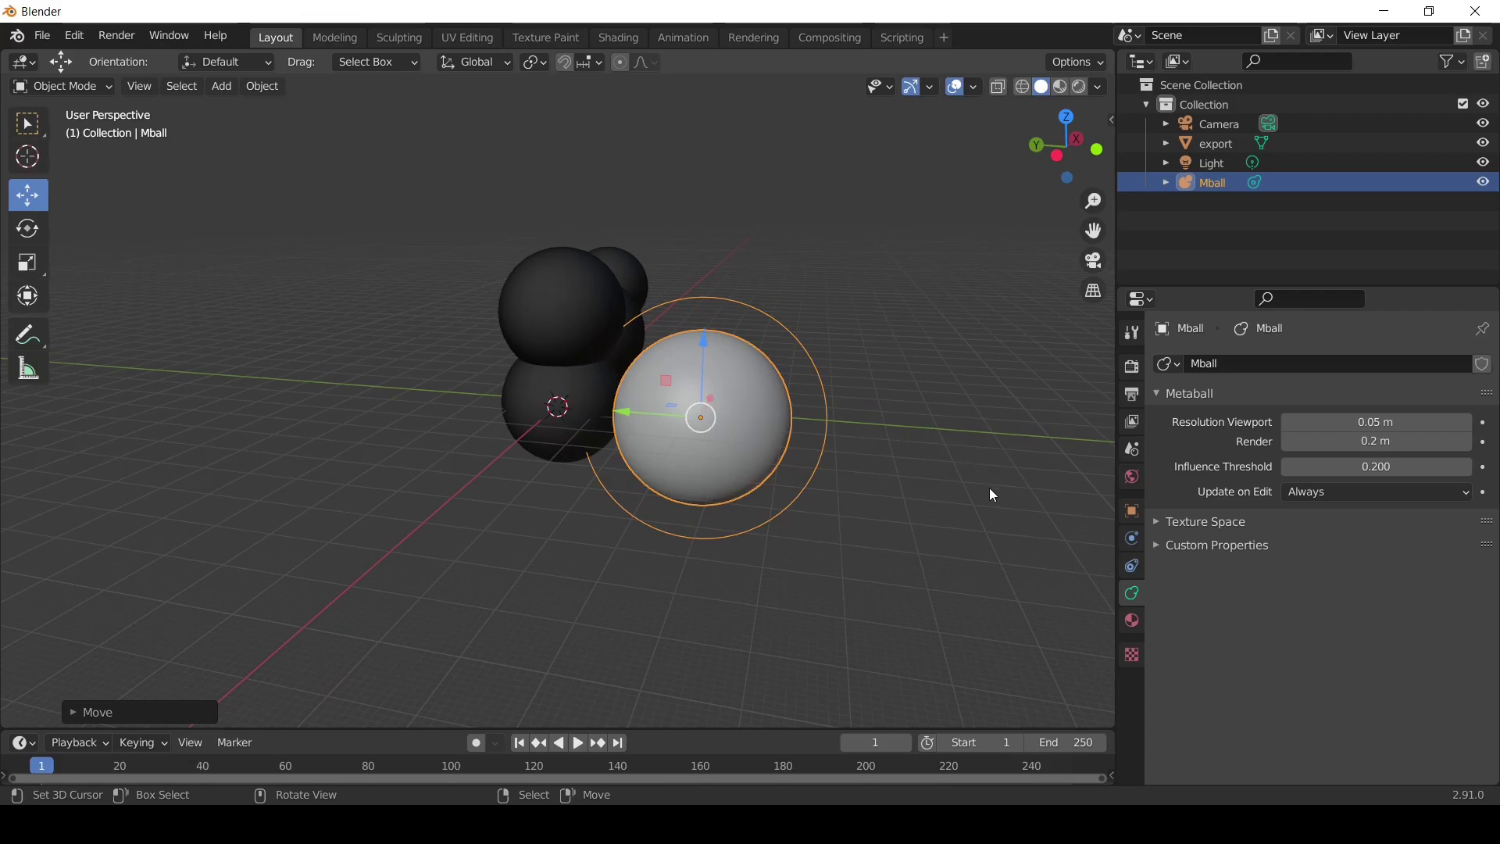
Scale the metaball down and move it back along the Y axis into the lower sphere.
key("s")
left_click(933, 492)
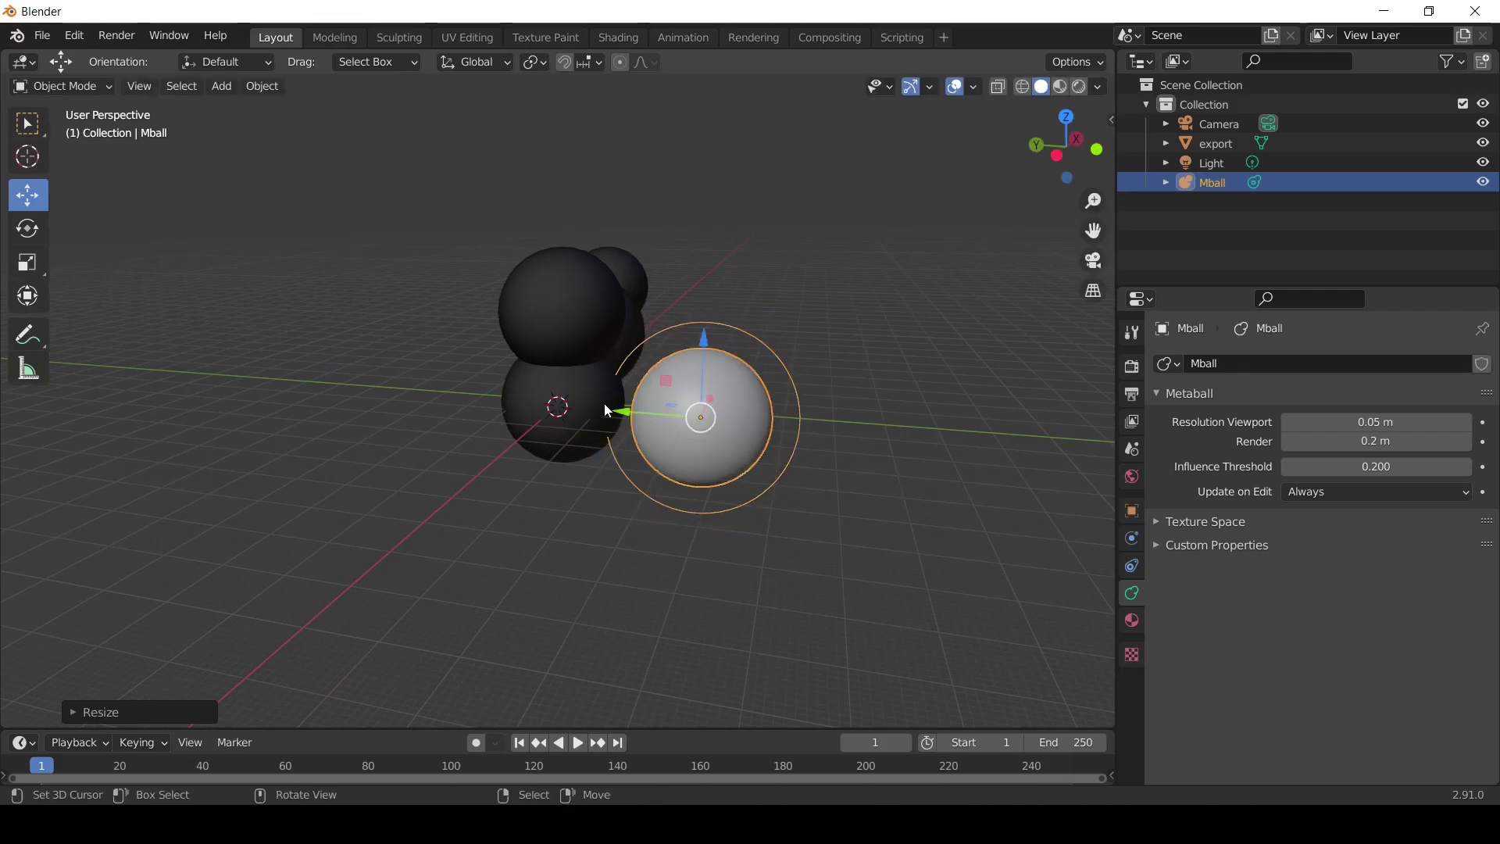
left_click_drag(621, 412, 493, 397)
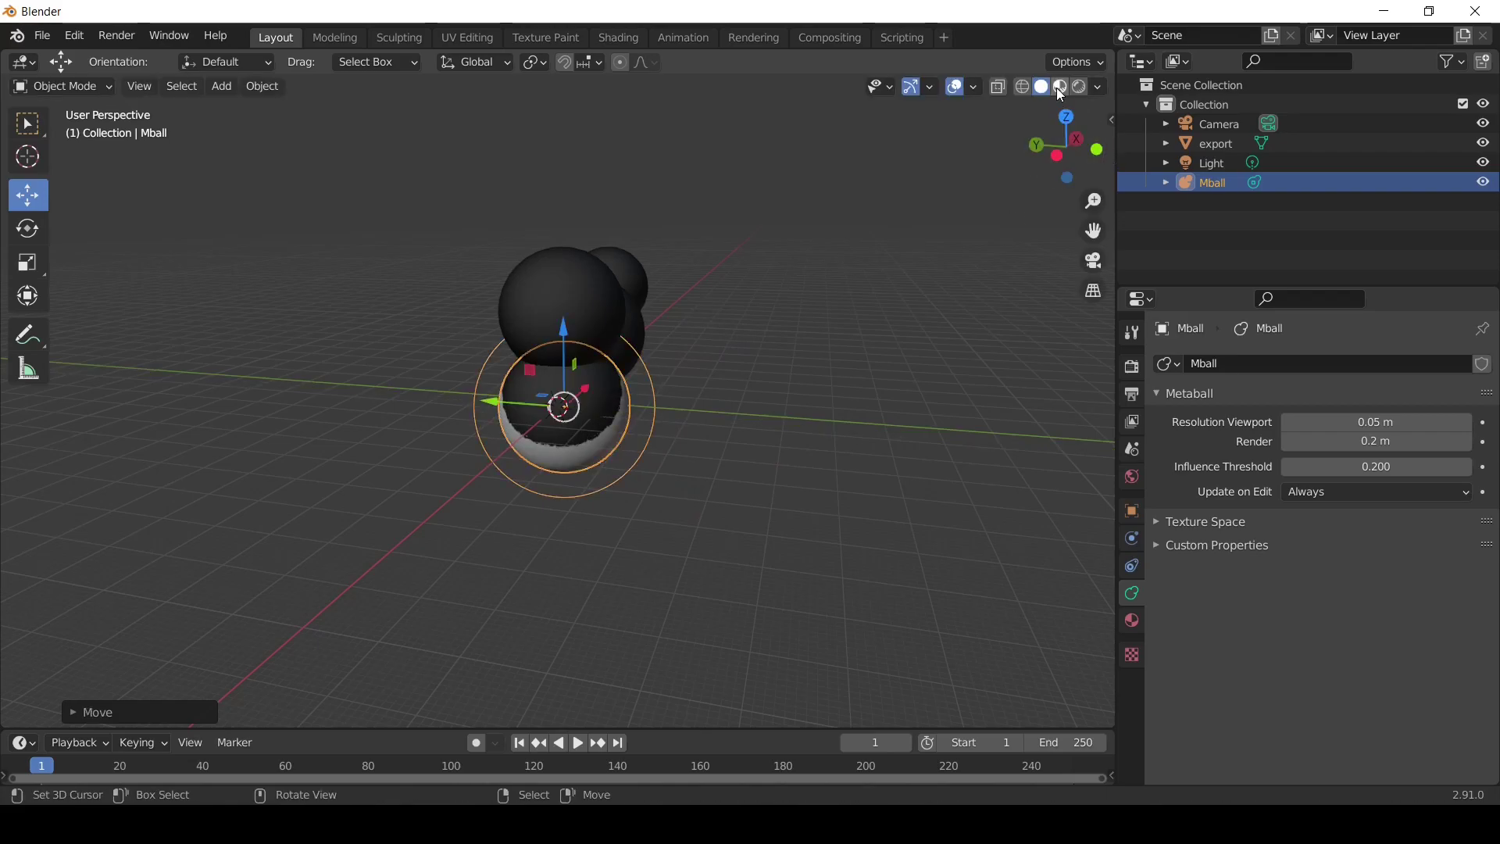
Show the scene in wireframe shading, and resize and shift the metaball to center it in the lower sphere.
left_click(1023, 86)
mouse_move(791, 402)
middle_mouse_down()
mouse_move(634, 401)
mouse_move(734, 392)
mouse_move(770, 419)
mouse_move(582, 393)
mouse_move(551, 352)
middle_mouse_up()
key("s")
left_click(748, 406)
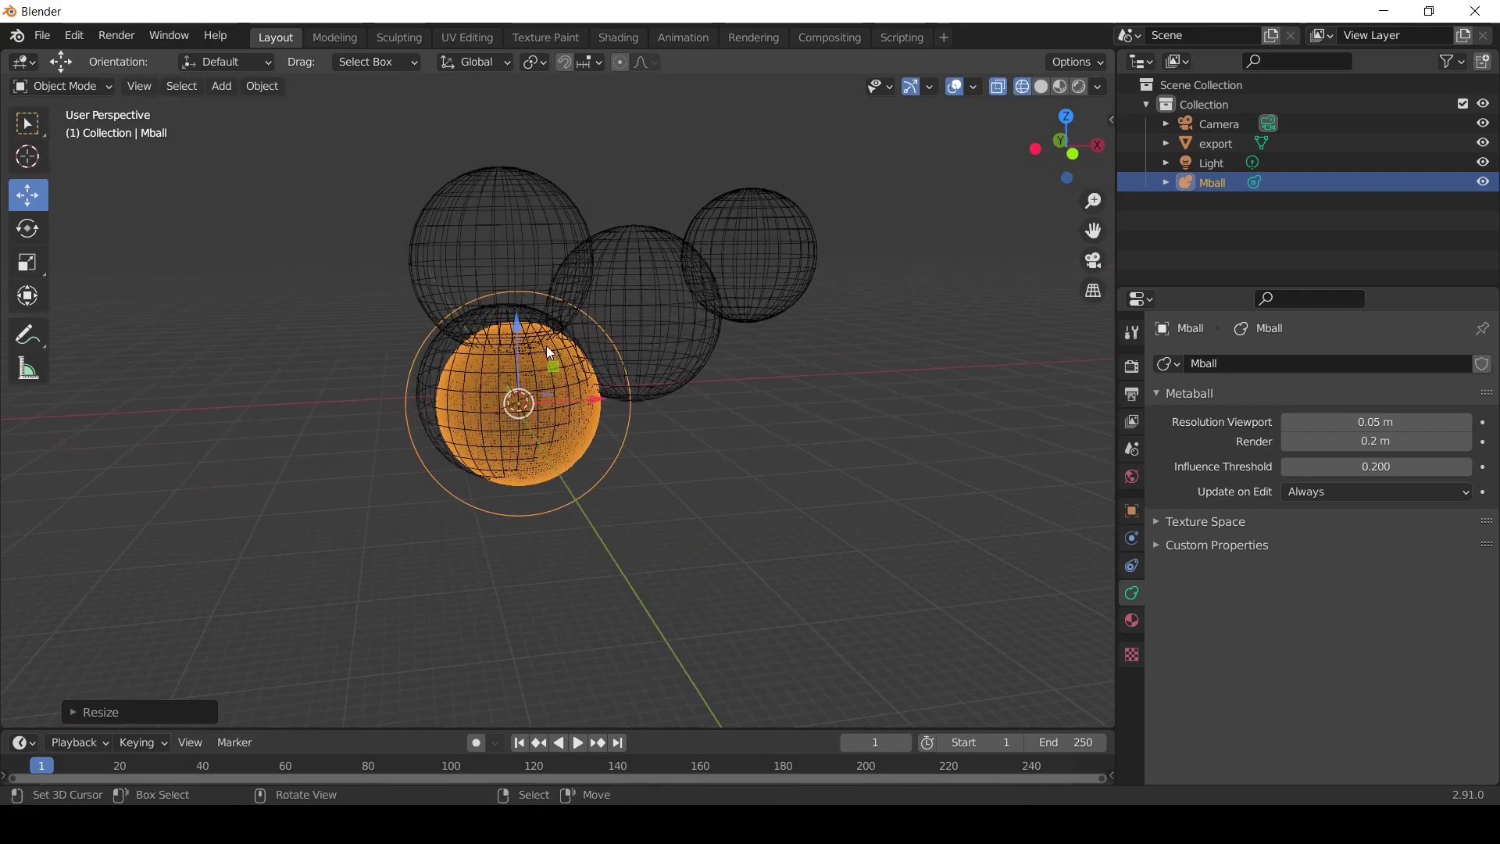
mouse_move(525, 334)
left_mouse_down()
mouse_move(630, 389)
mouse_move(582, 388)
mouse_move(617, 400)
left_mouse_up()
middle_click_drag(617, 401, 795, 420)
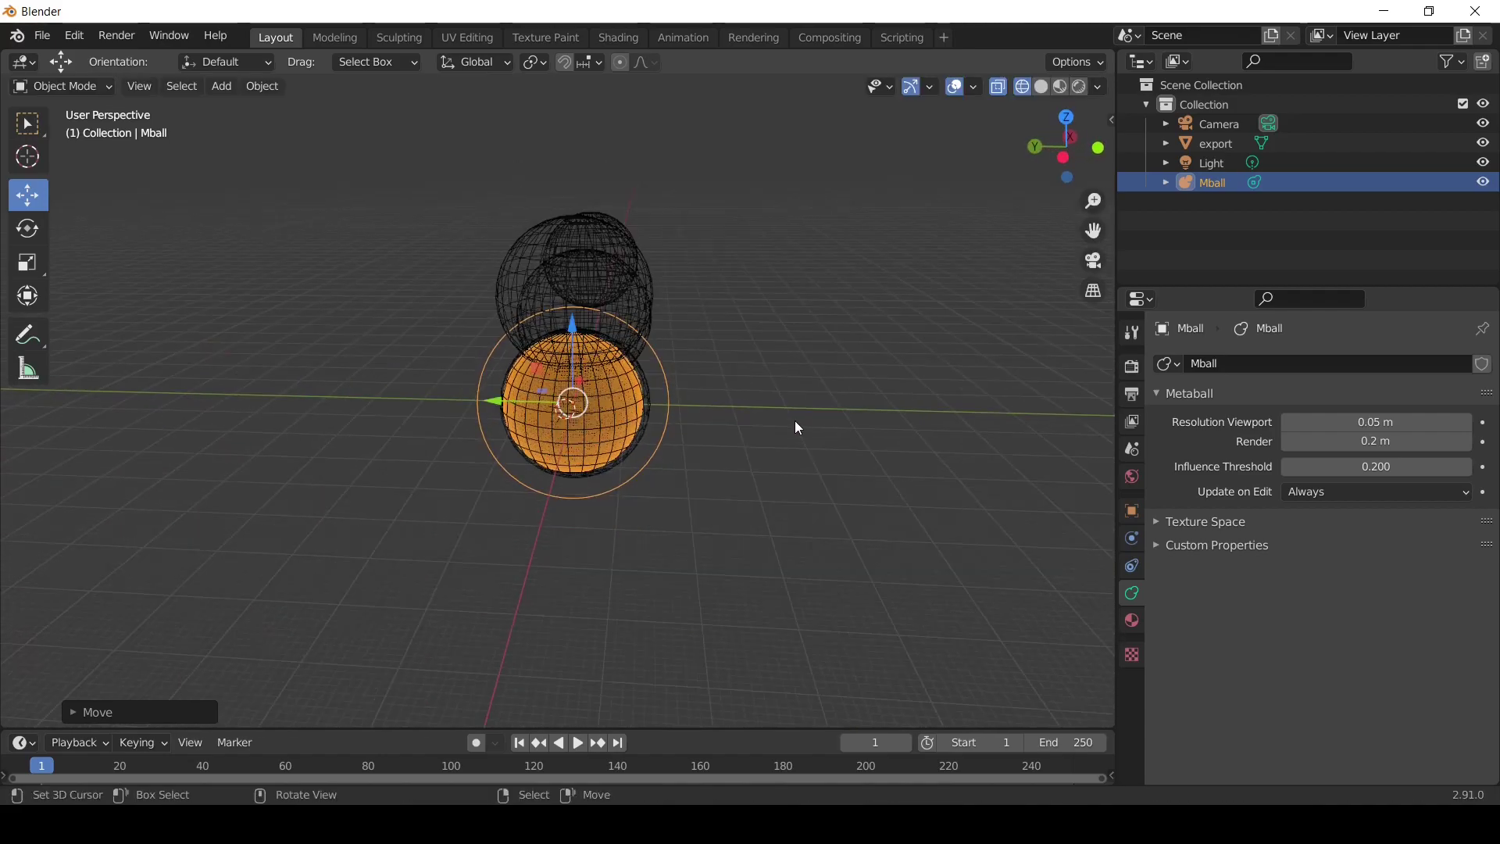
Enlarge the metaball to fill the lower sphere and adjust its position along the Y axis.
key("s")
left_click(720, 384)
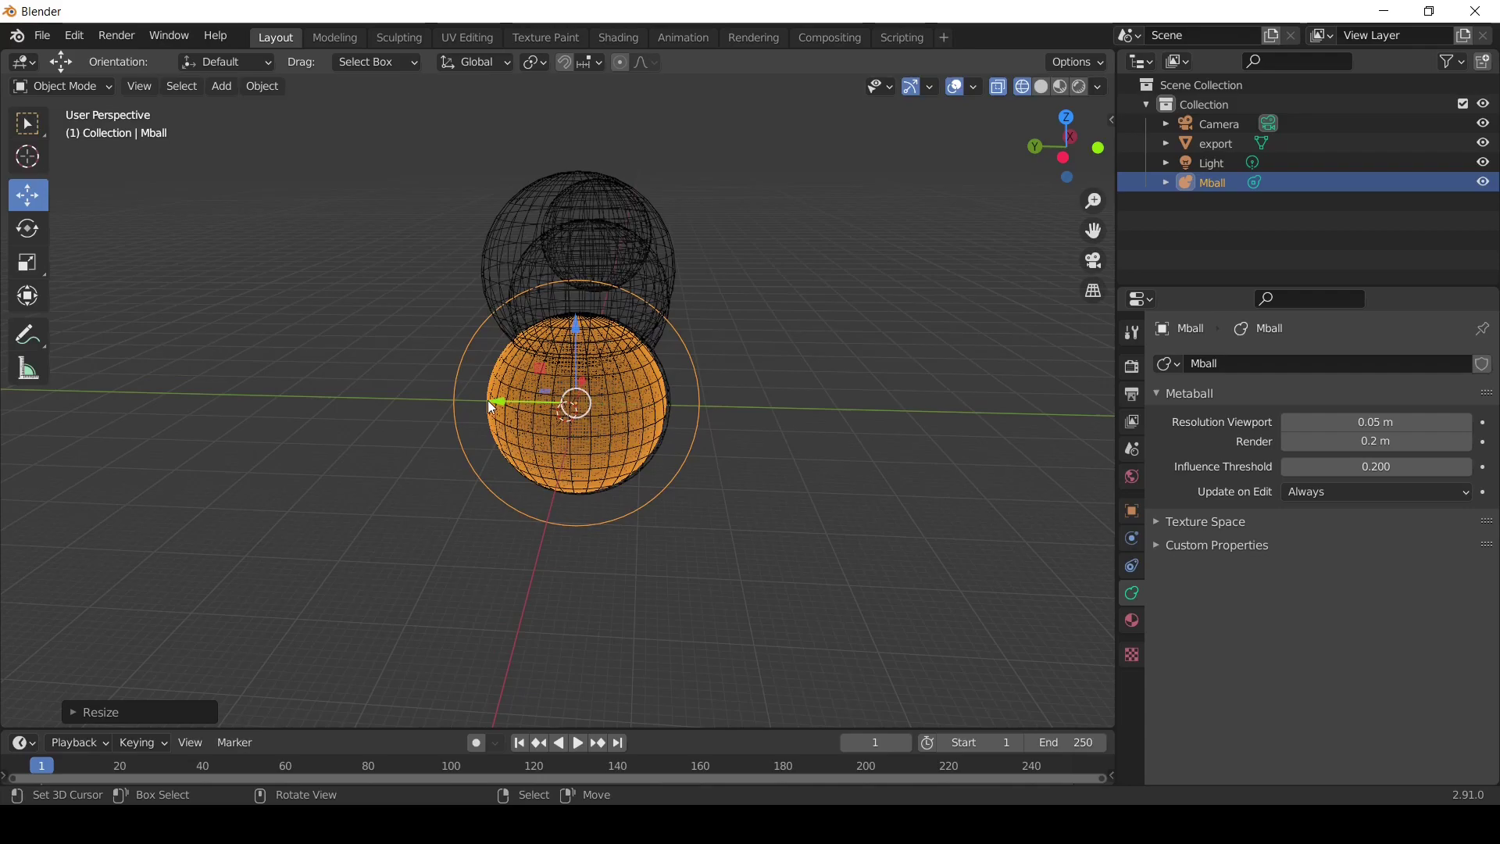
left_click_drag(489, 400, 795, 401)
middle_click_drag(798, 410, 670, 477)
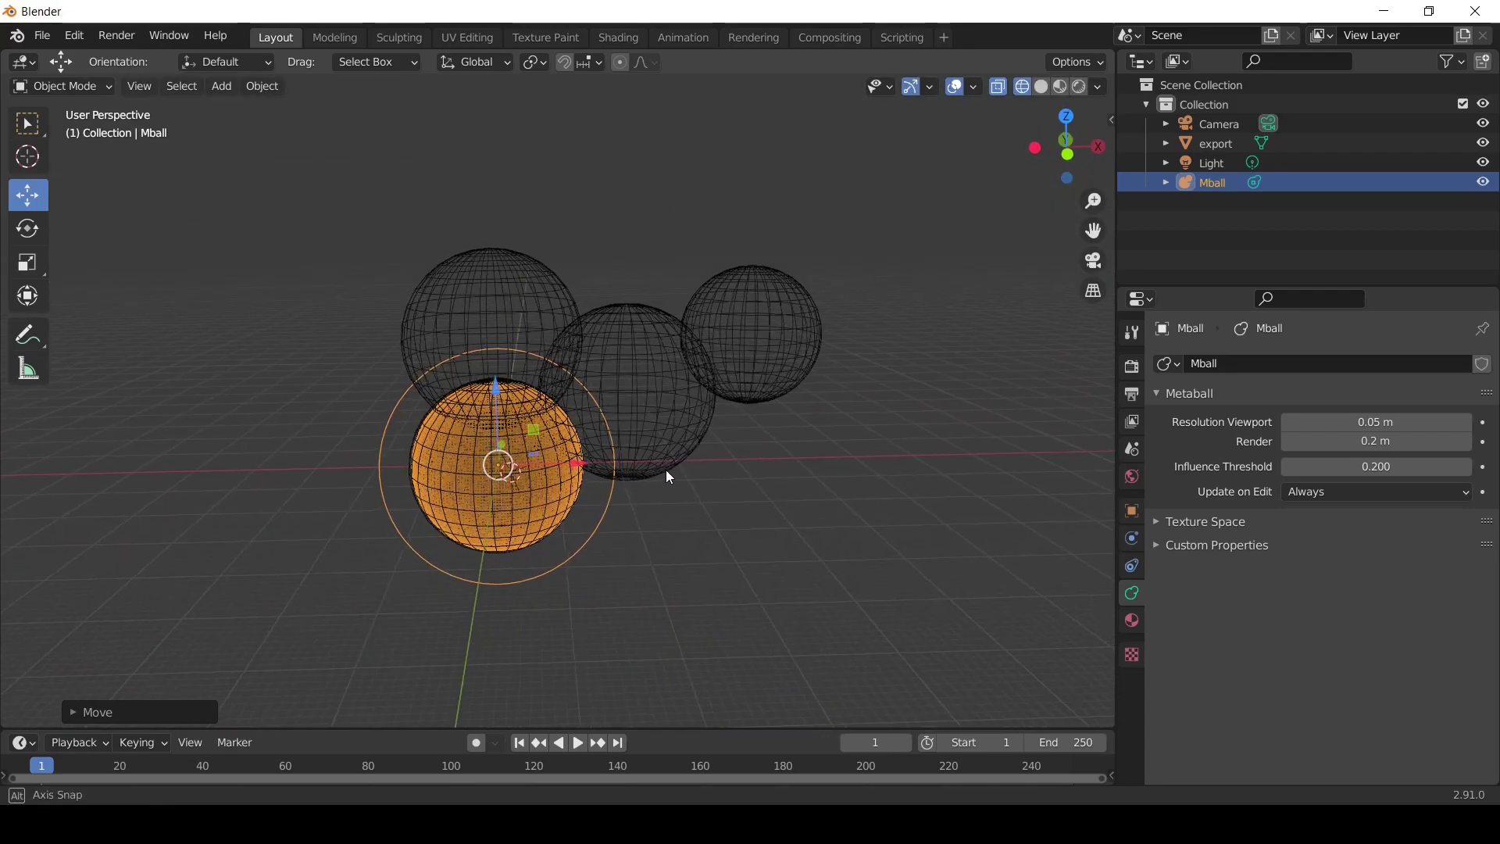
scroll(593, 438, "down", 4)
scroll(707, 478, "up", 2)
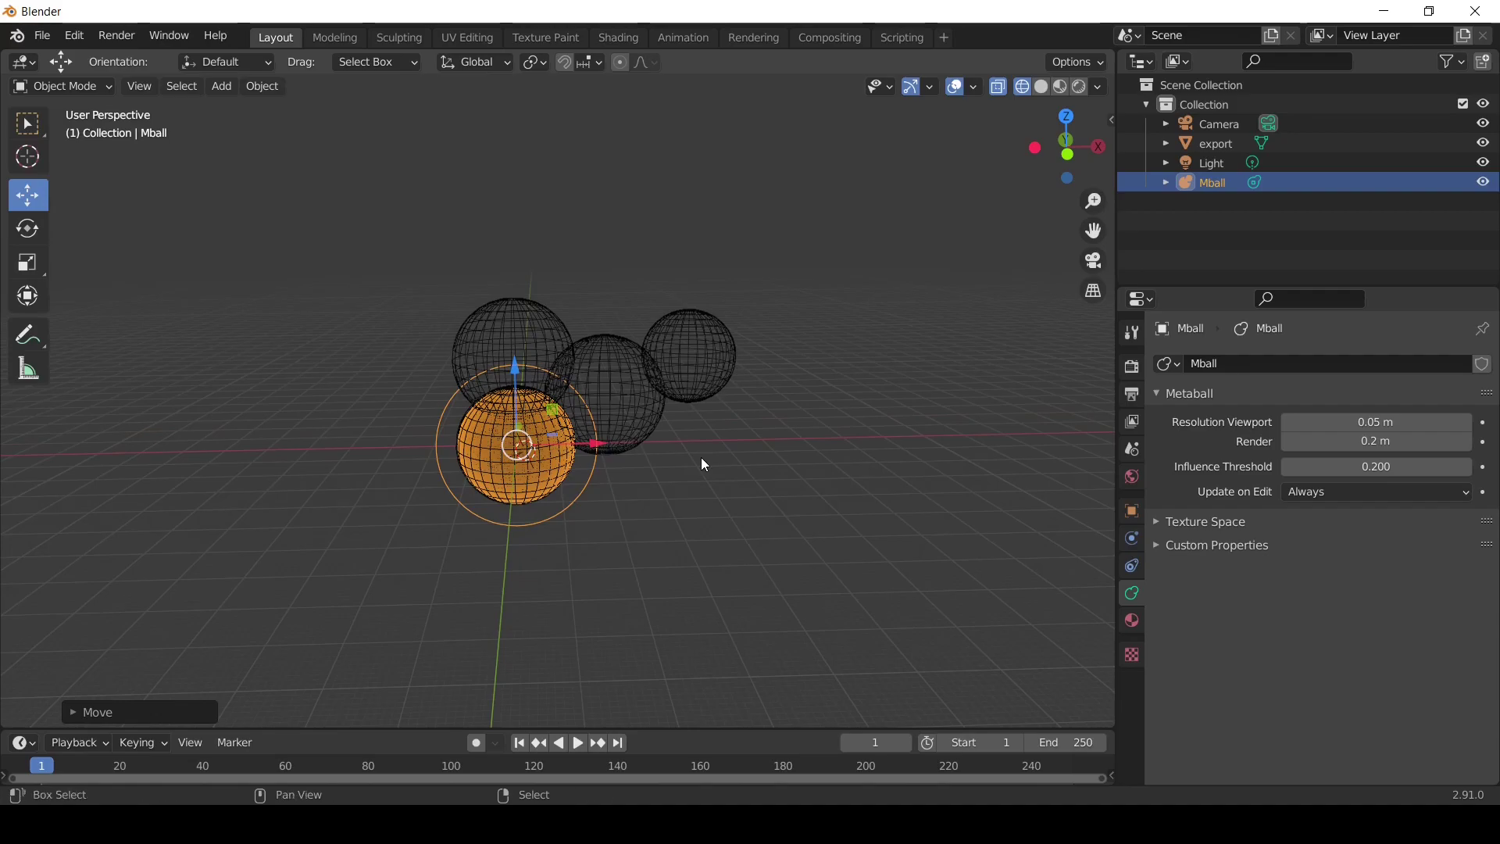
Duplicate the metaball into the upper sphere and align the copy with that sphere along the Y and Z axes.
key("shift+d")
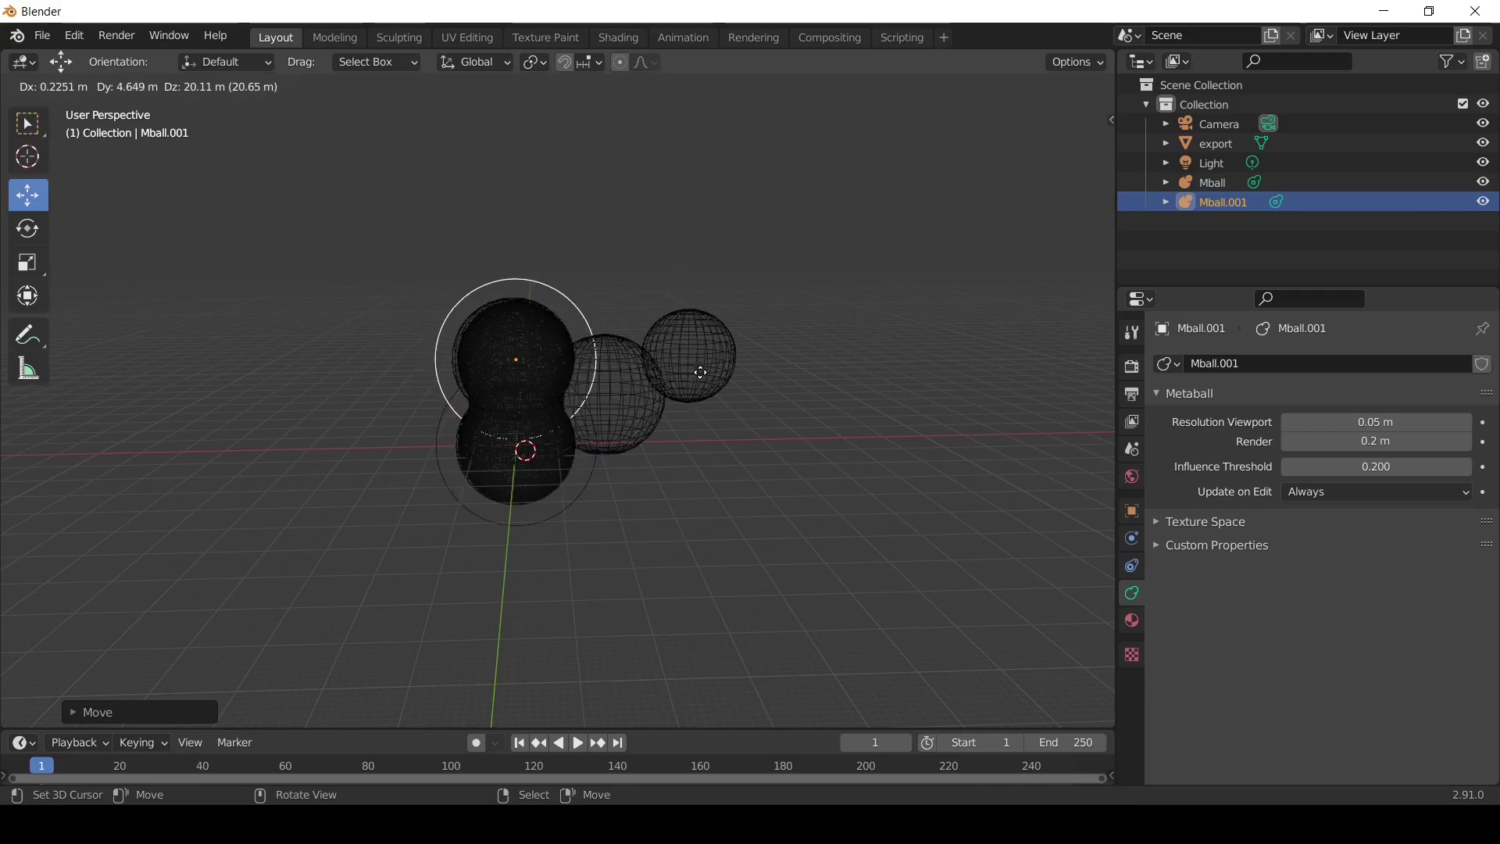
left_click(695, 433)
middle_click_drag(696, 433, 850, 471)
key("g")
key("y")
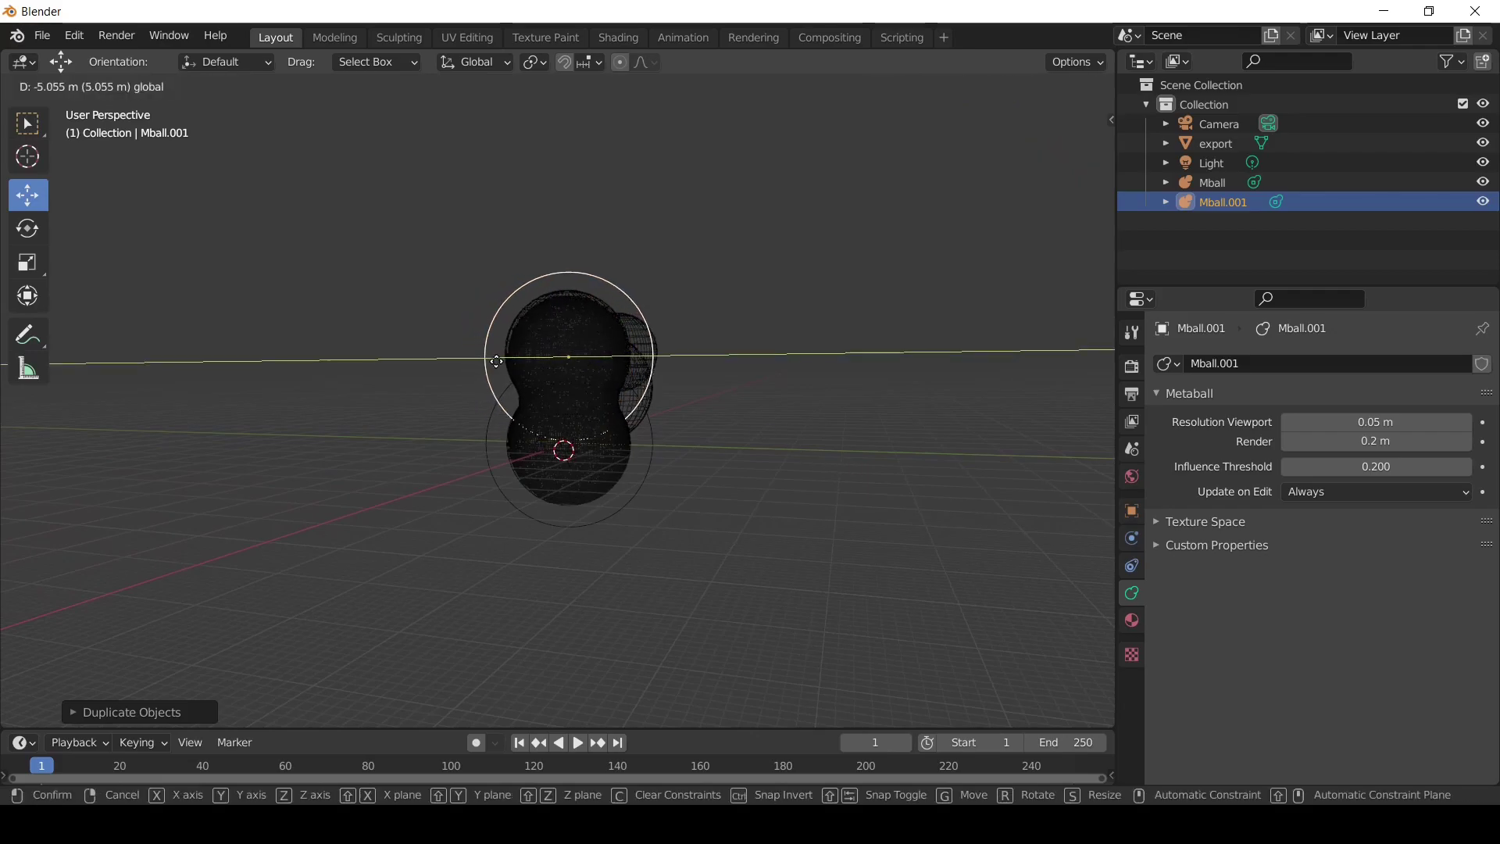
left_click(541, 346)
left_click_drag(565, 275, 565, 267)
middle_click_drag(660, 425, 539, 385)
Try an influence threshold of 0.600 on the two merged metaballs and raise it to 1.000.
scroll(572, 447, "up", 3)
scroll(556, 388, "up", 3)
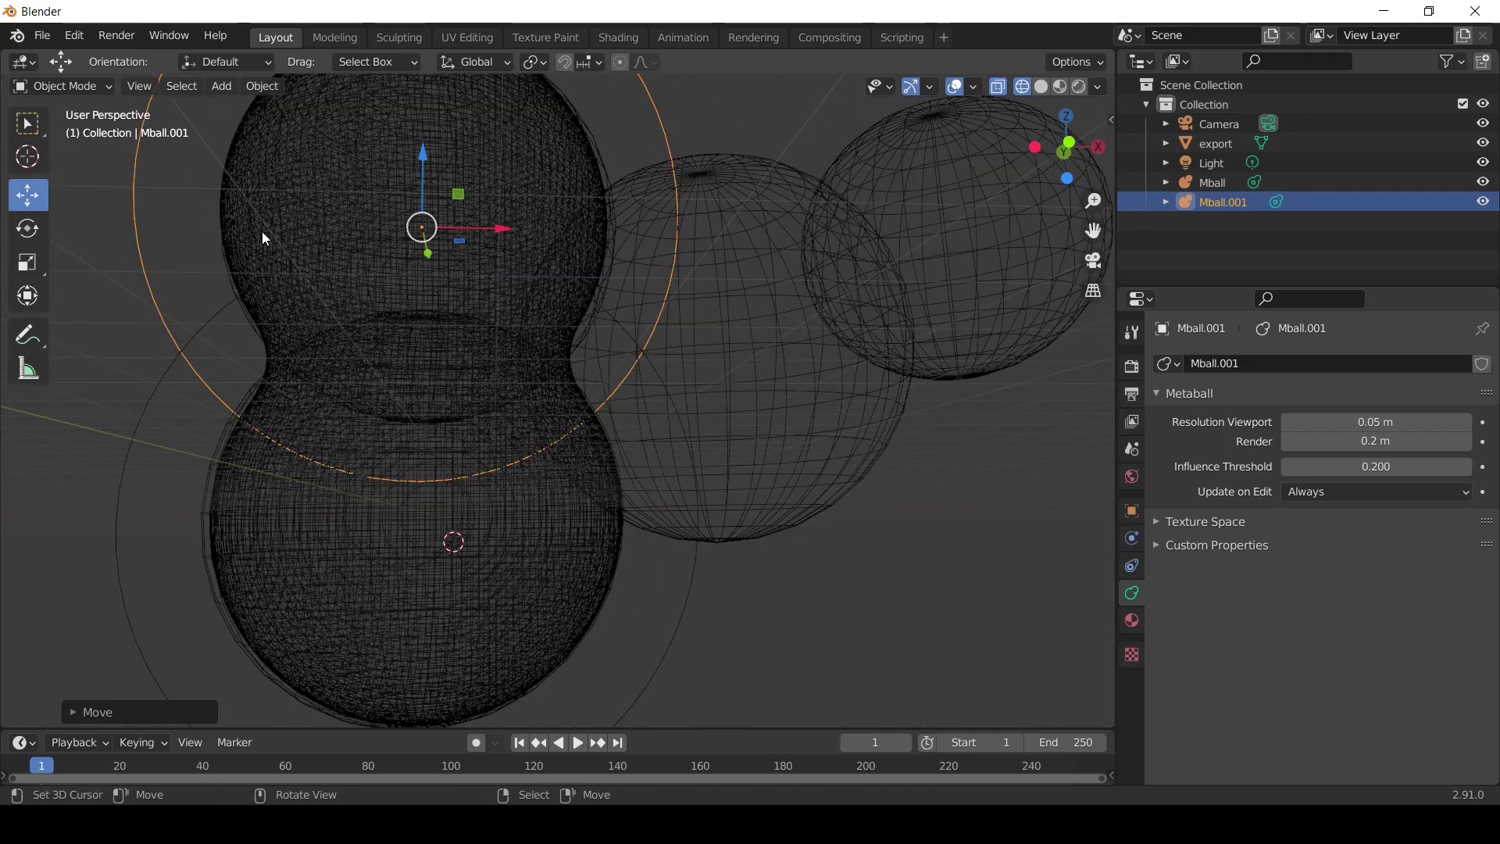
scroll(467, 429, "down", 2)
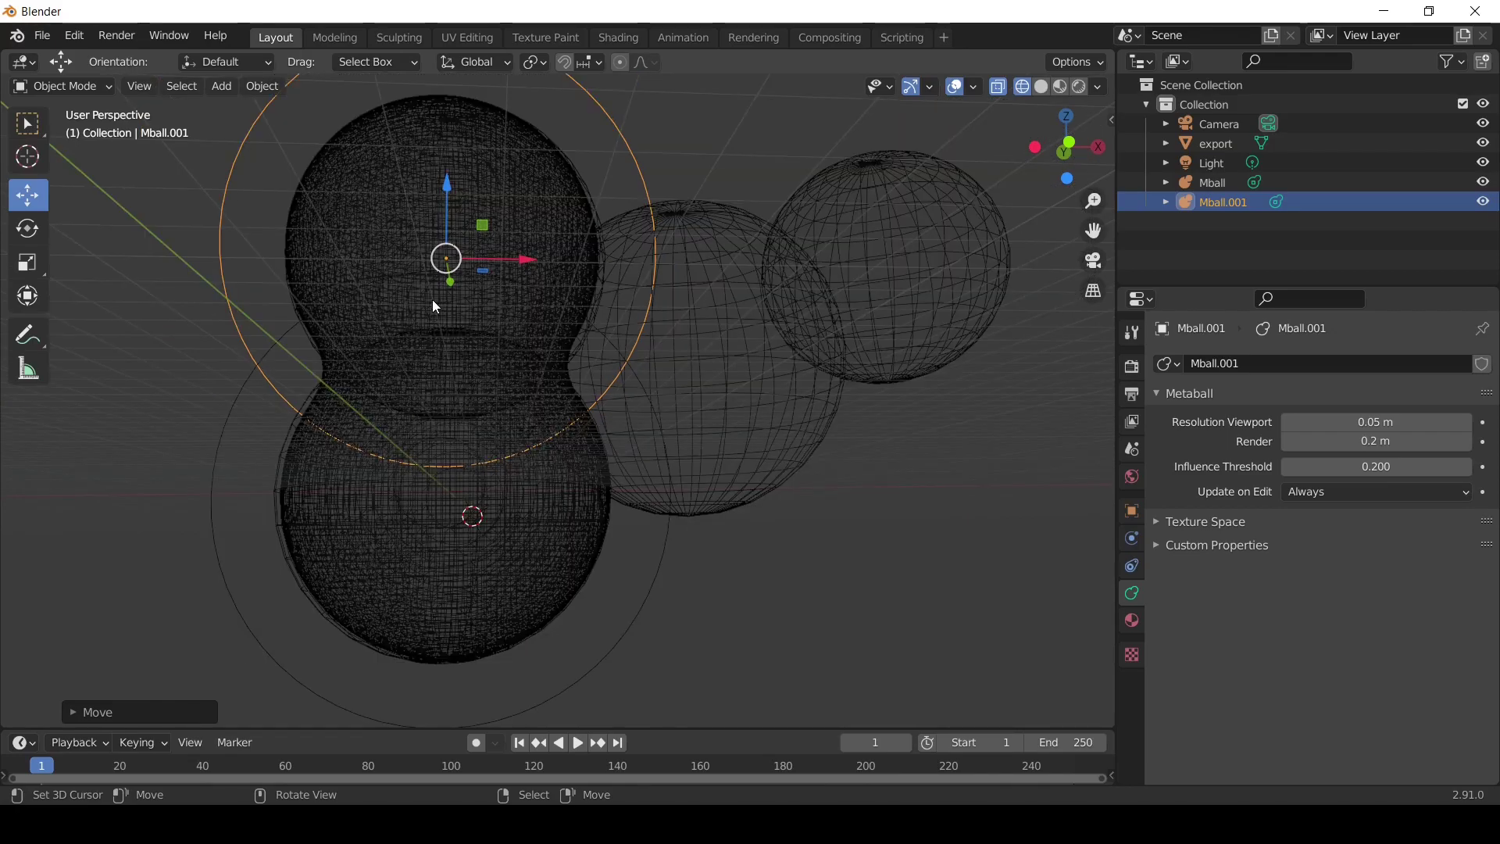
scroll(435, 307, "down", 2)
middle_click_drag(479, 385, 493, 448)
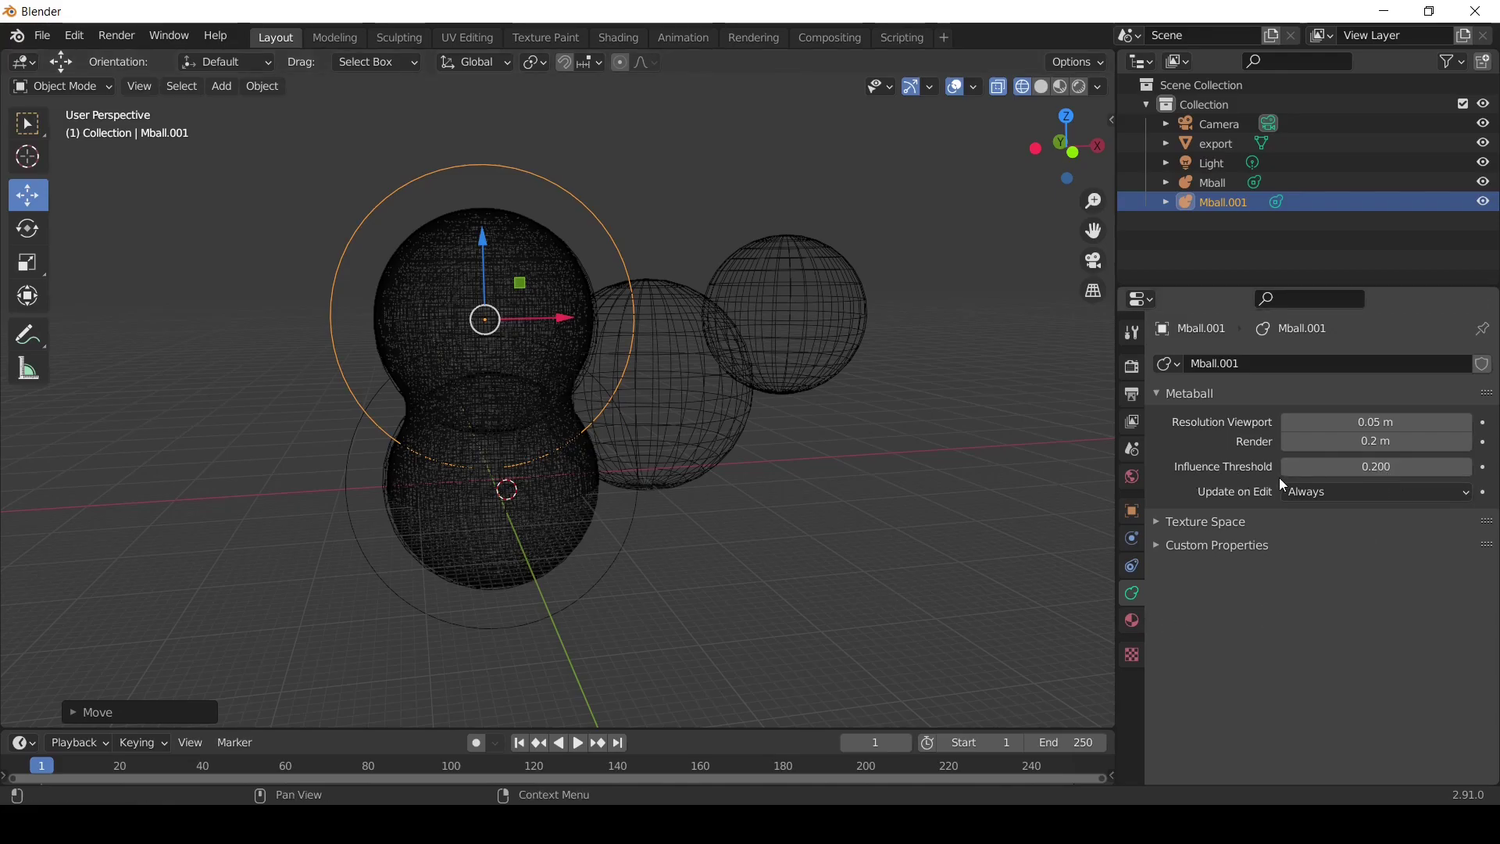
mouse_move(1362, 474)
left_mouse_down()
mouse_move(1394, 473)
mouse_move(1348, 473)
mouse_move(1367, 466)
left_mouse_up()
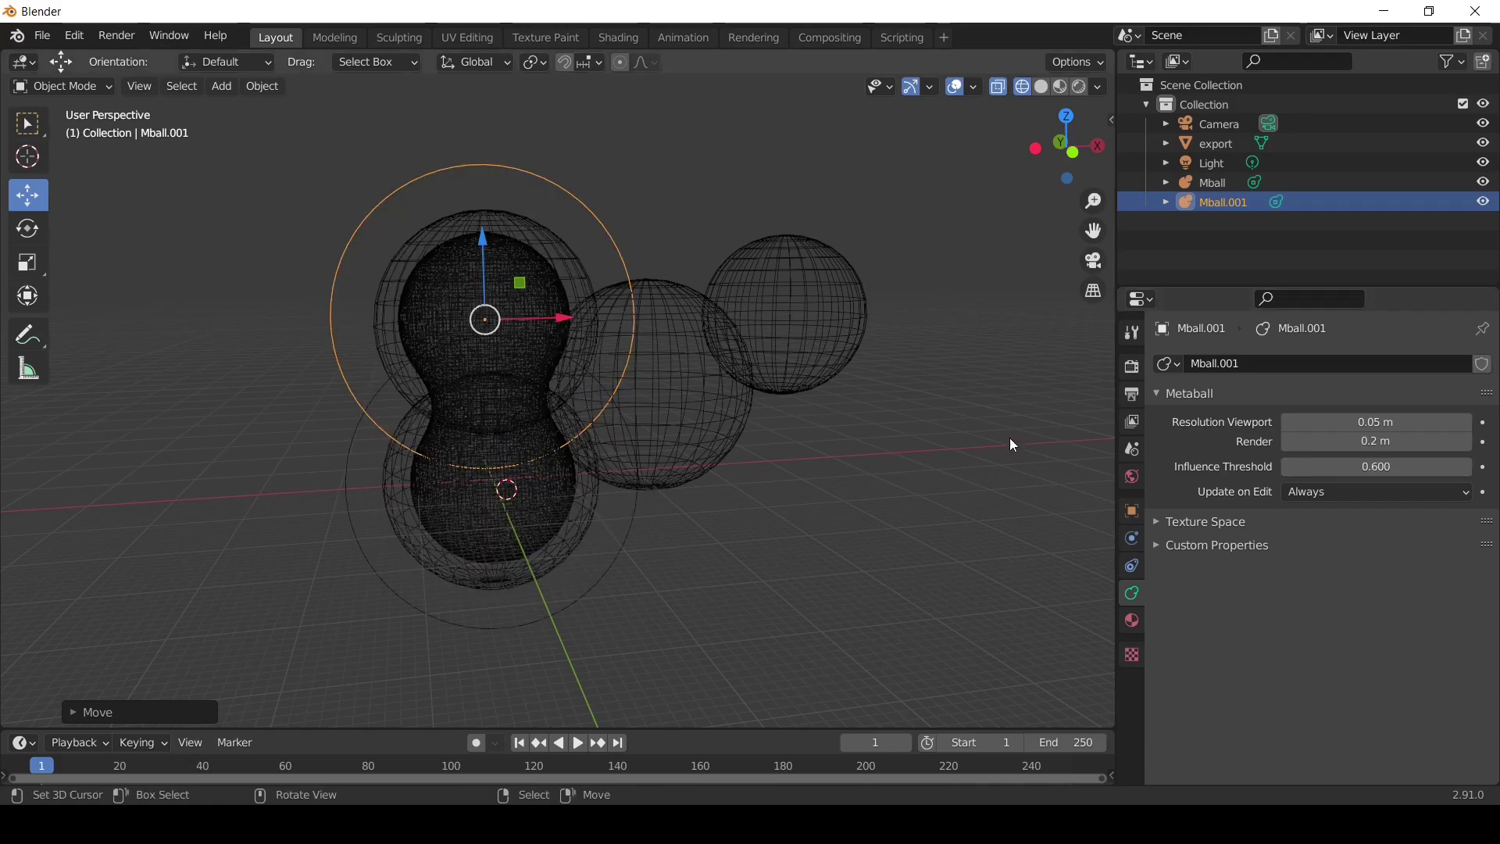
middle_click_drag(536, 444, 708, 283)
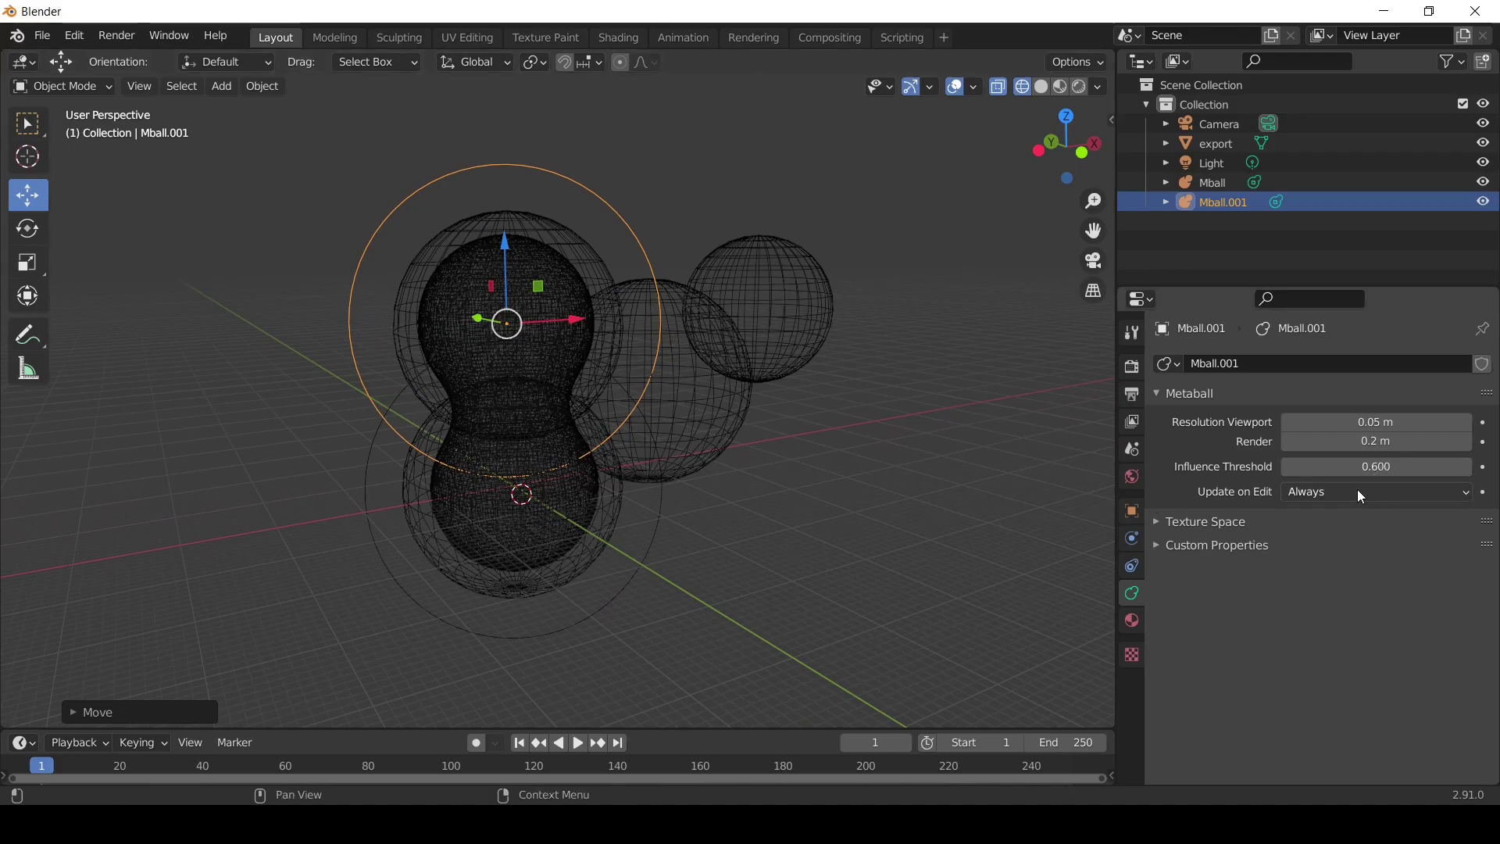
left_click_drag(1357, 474, 1394, 467)
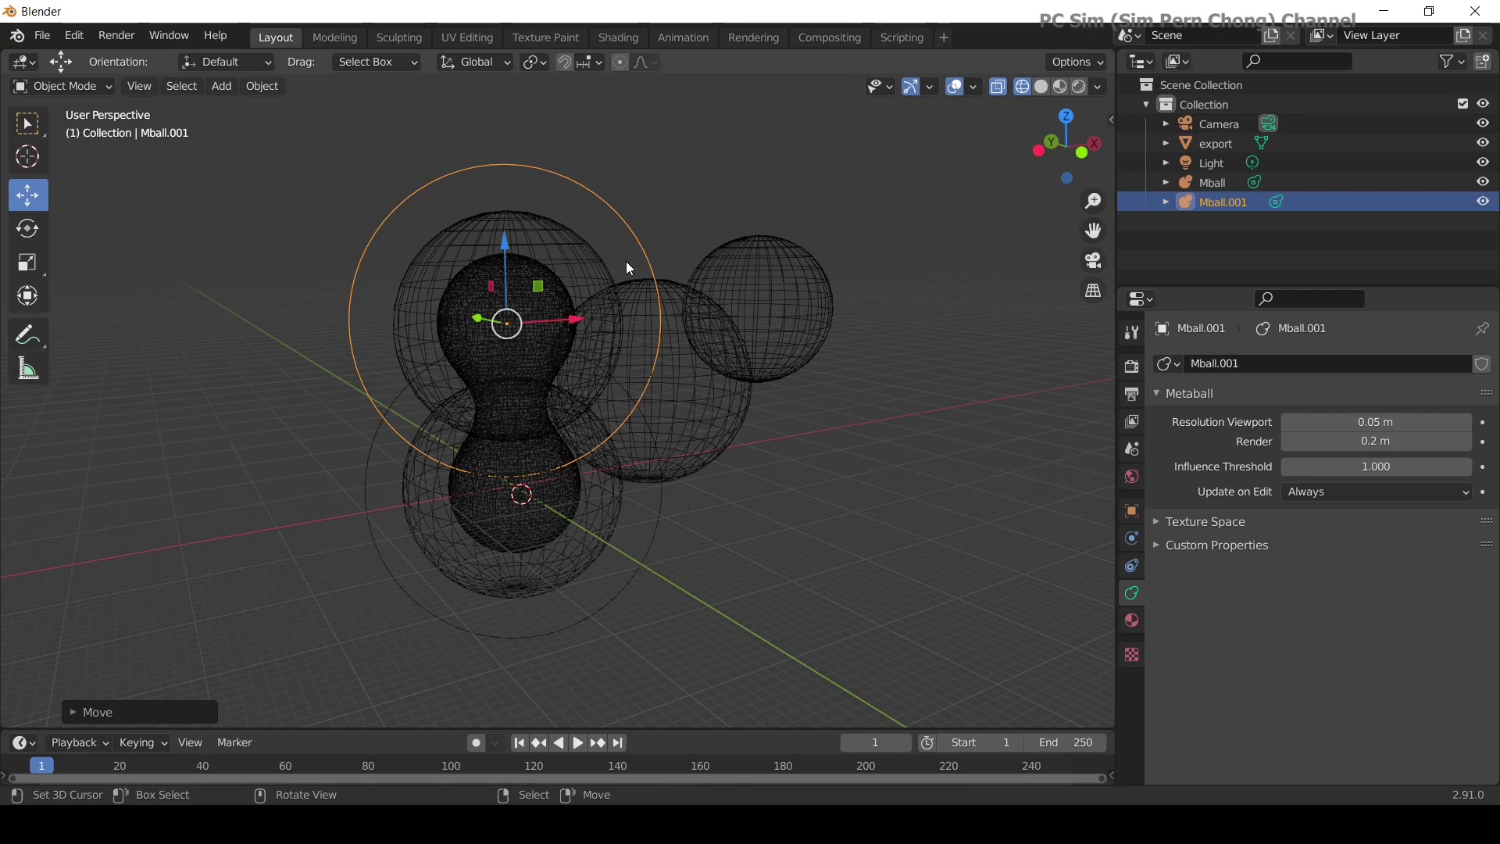
Scale up the upper metaball by a factor of about 1.44 so it nearly fills the upper sphere.
key("s")
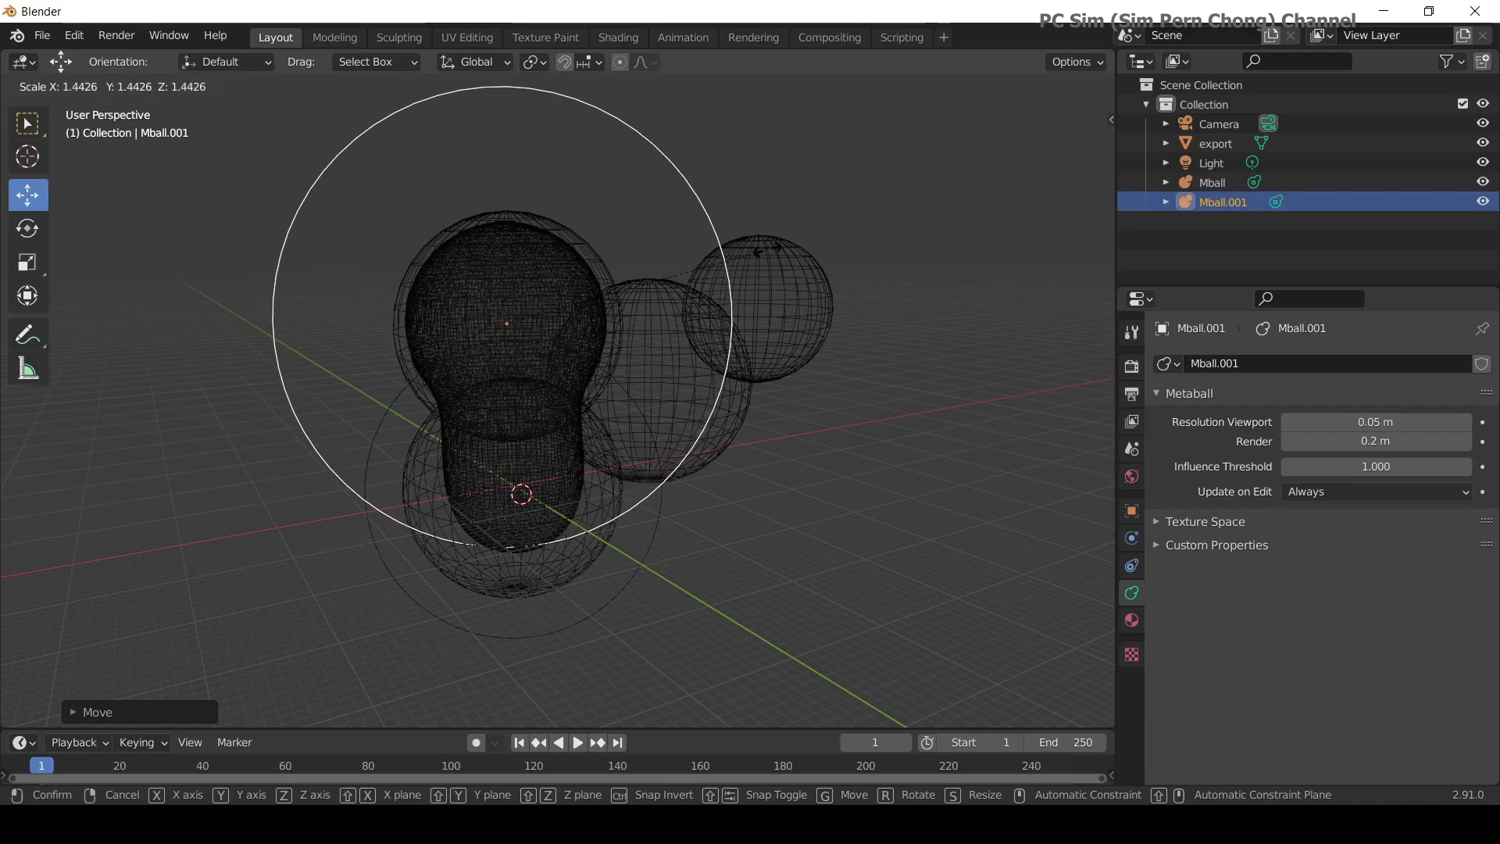
left_click(772, 250)
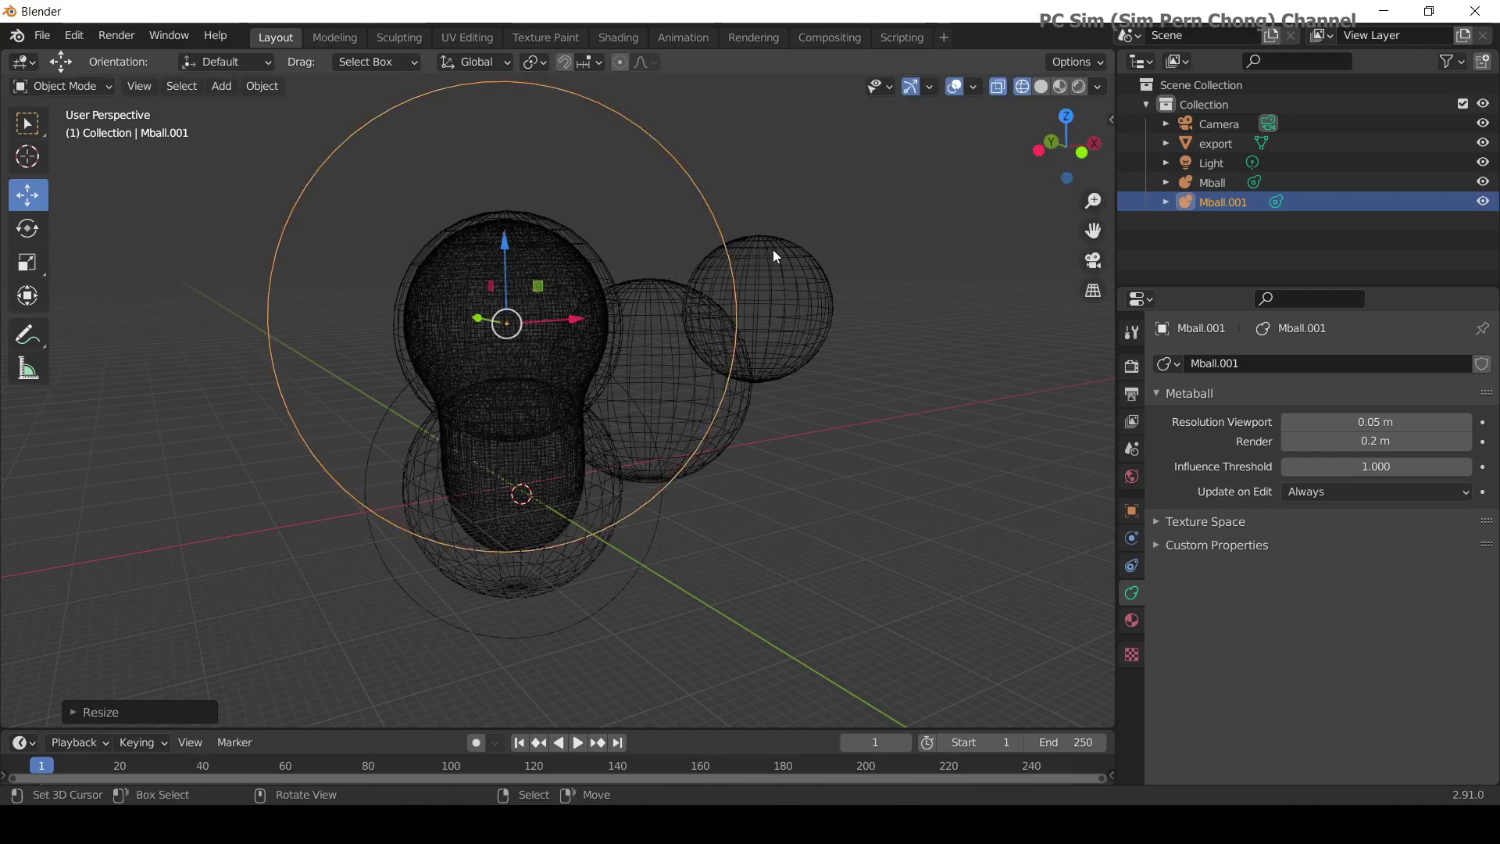
Select the lower metaball and slightly adjust its overall scale.
left_click(570, 506)
left_click(572, 508)
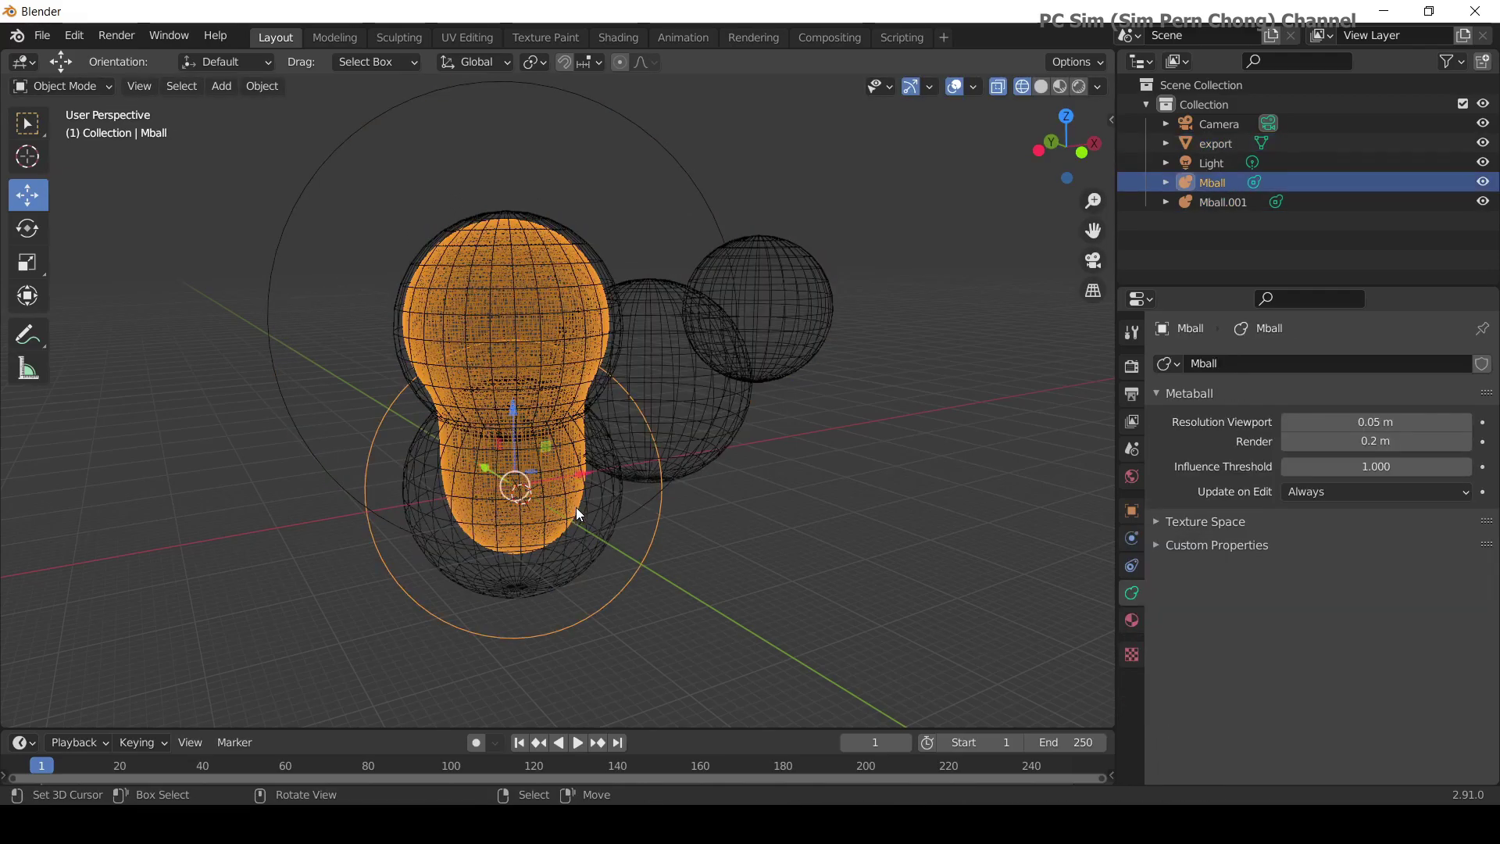
right_click(752, 532, "shift")
right_click(652, 540, "shift")
left_click(706, 556)
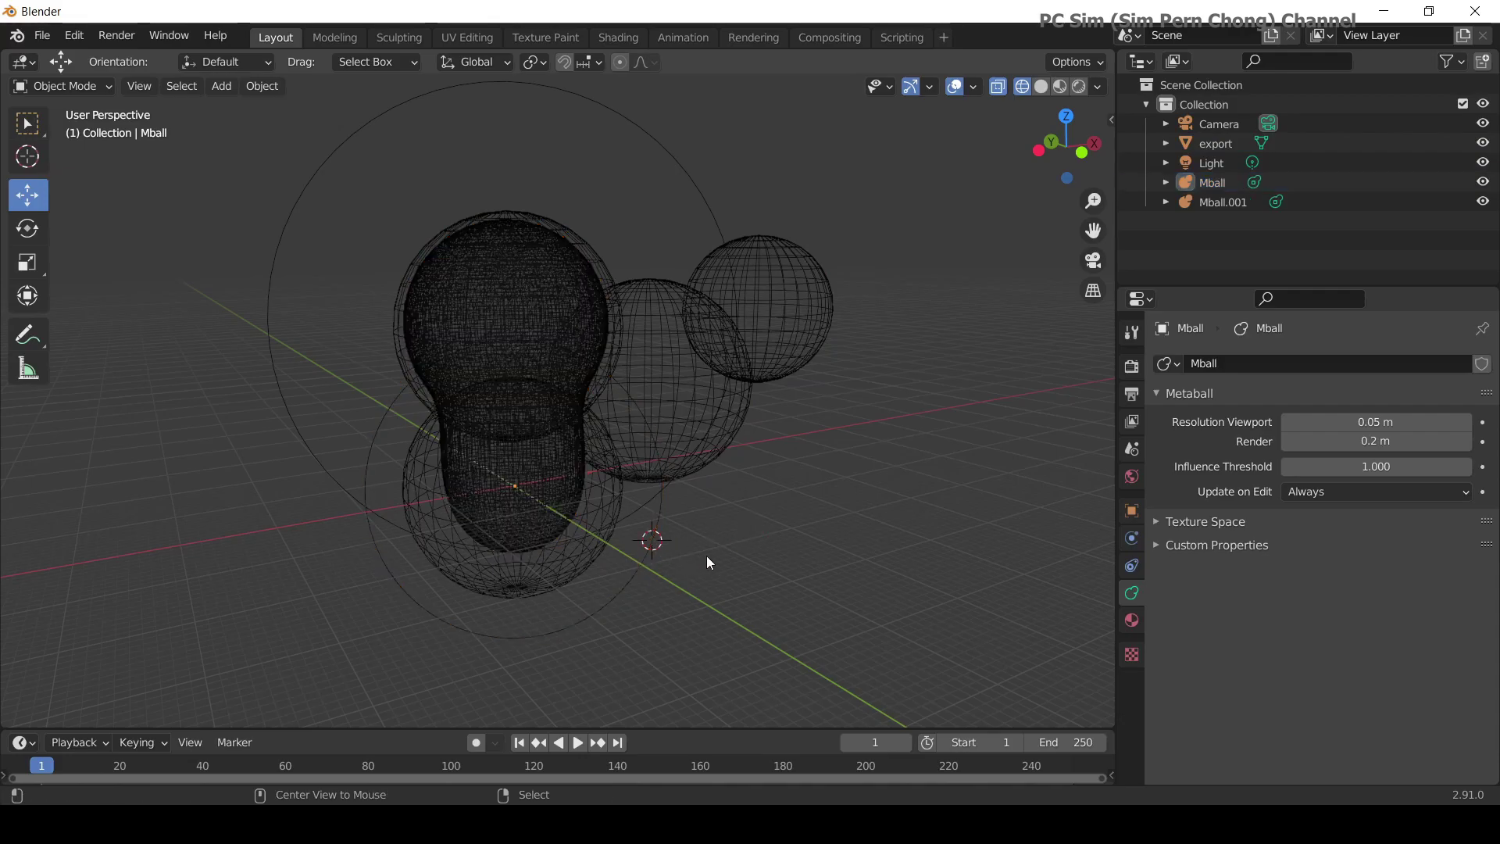
left_click(658, 510)
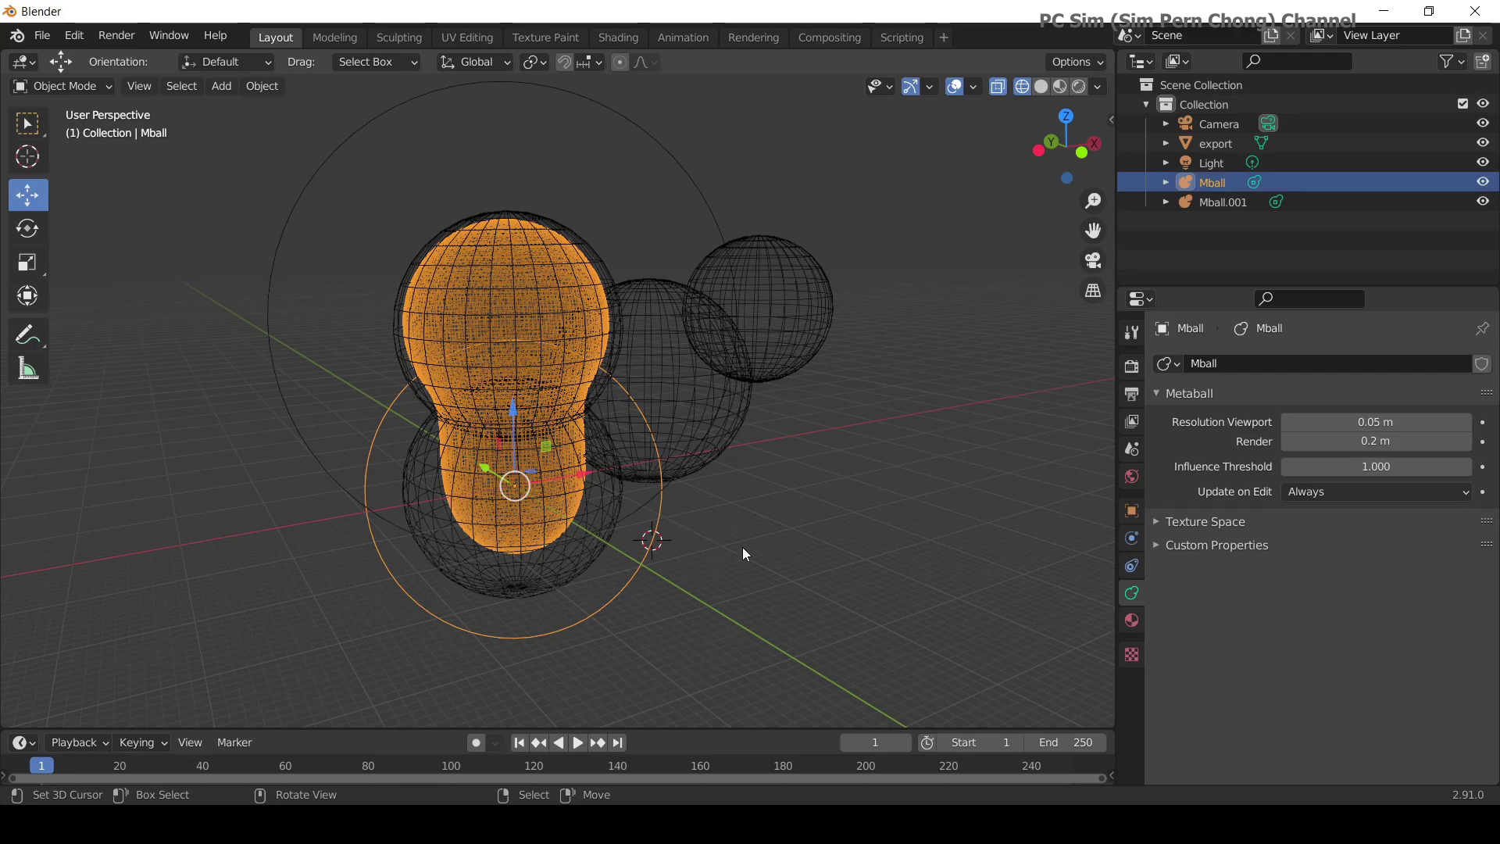
key("s")
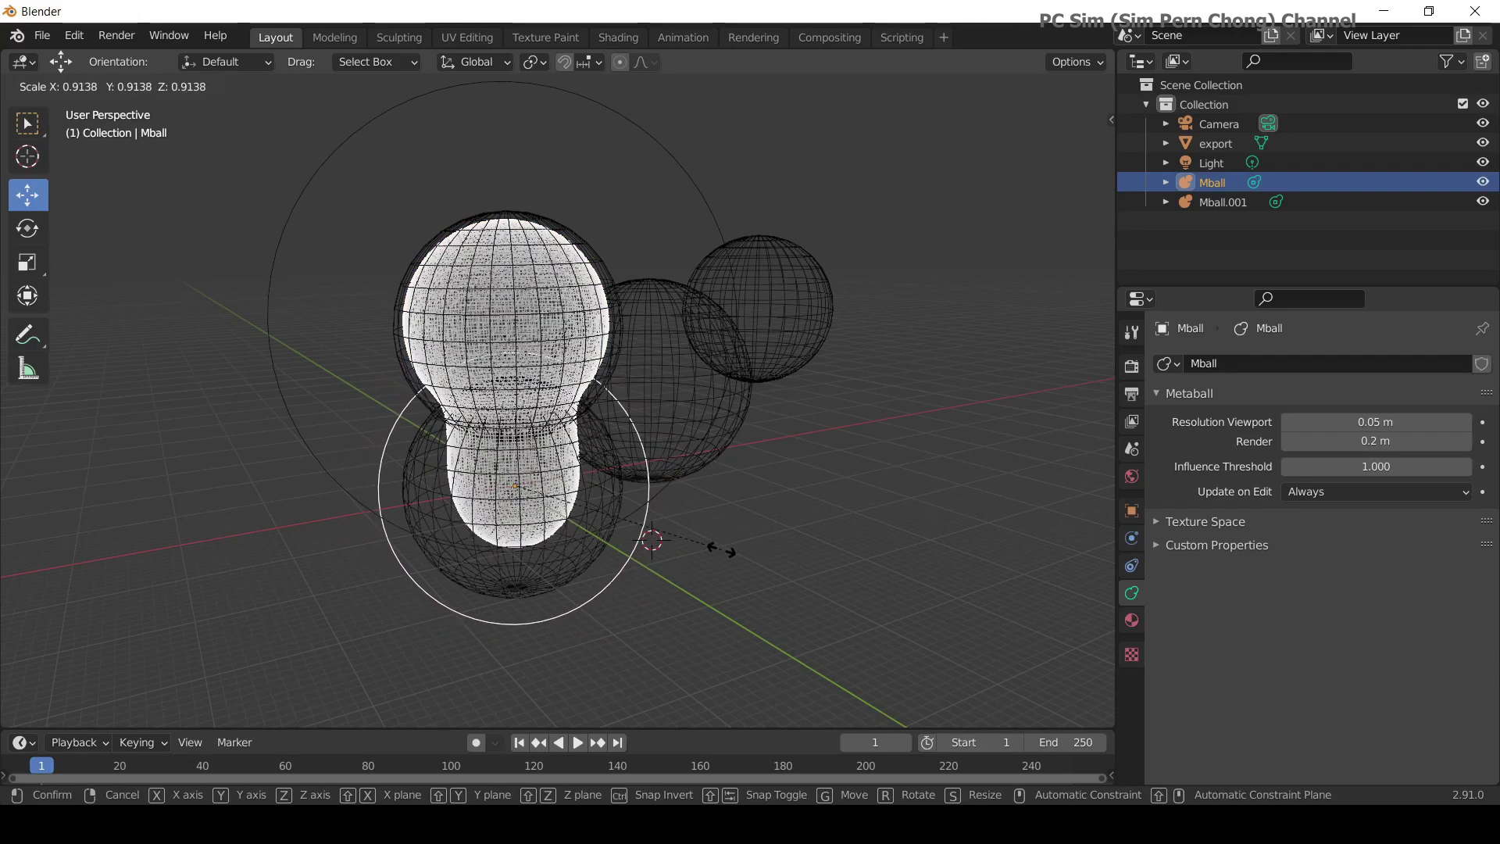
left_click(743, 547)
Set the influence threshold to 0.500 and scale up the lower metaball until it fills the lower guide sphere.
mouse_move(1399, 467)
left_mouse_down()
mouse_move(1453, 467)
mouse_move(1381, 466)
left_mouse_up()
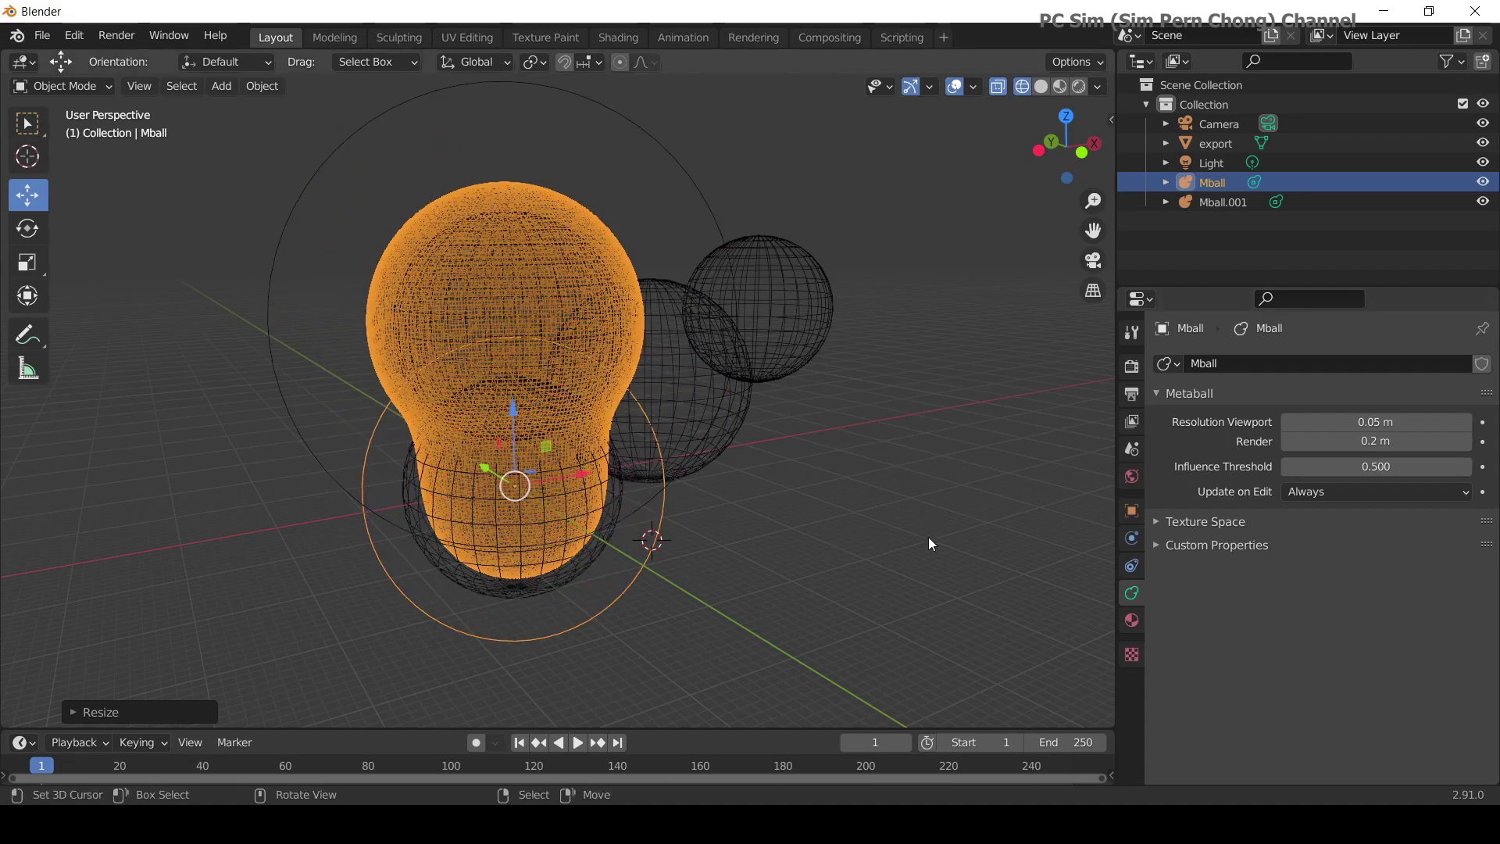
key("s")
left_click(1005, 522)
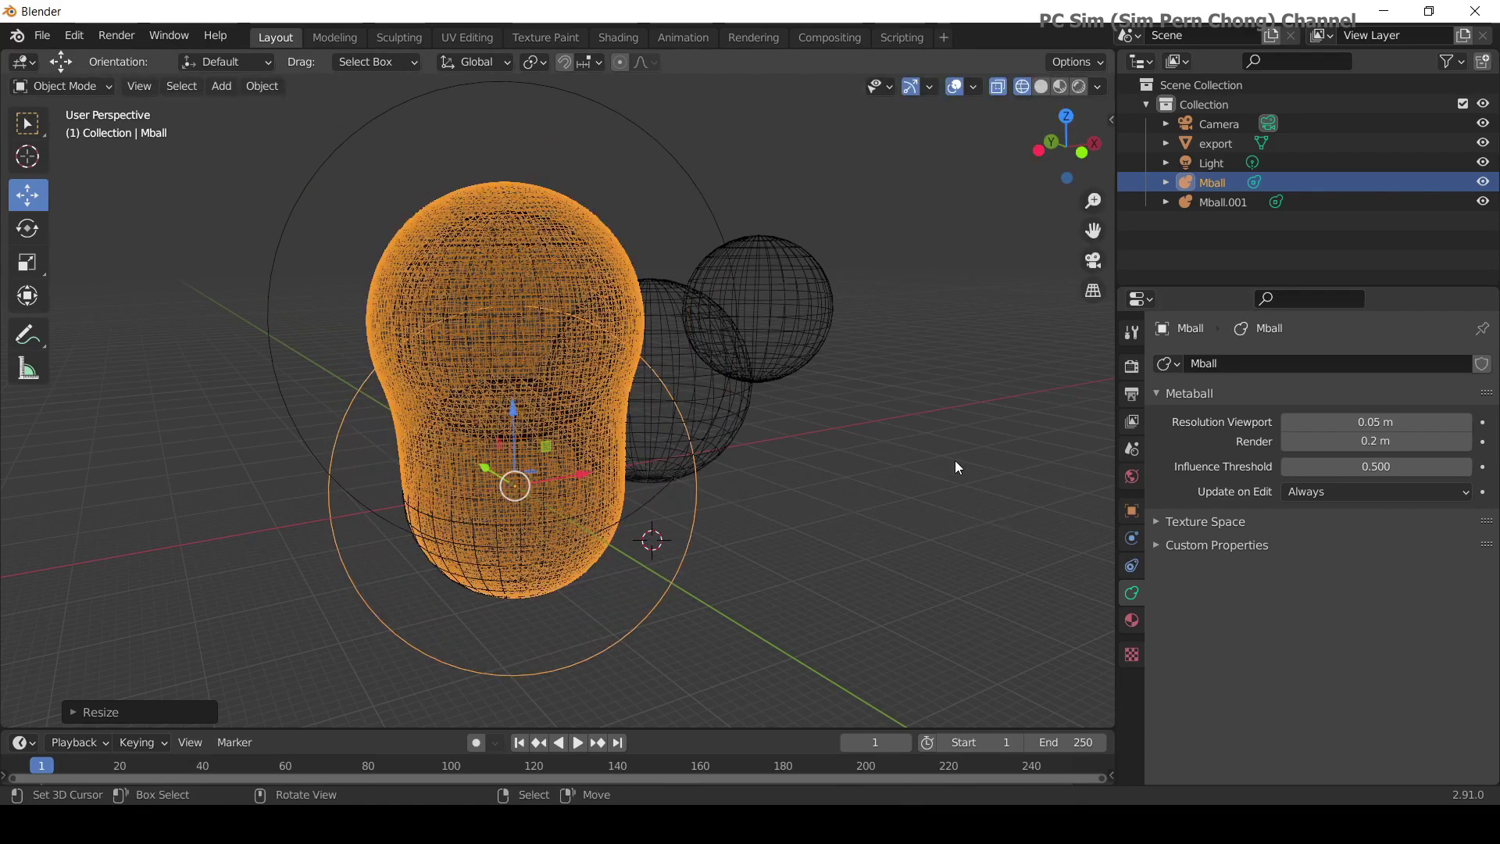
Scale the upper metaball down by a factor of about 0.80 to match the upper guide sphere.
left_click(697, 189)
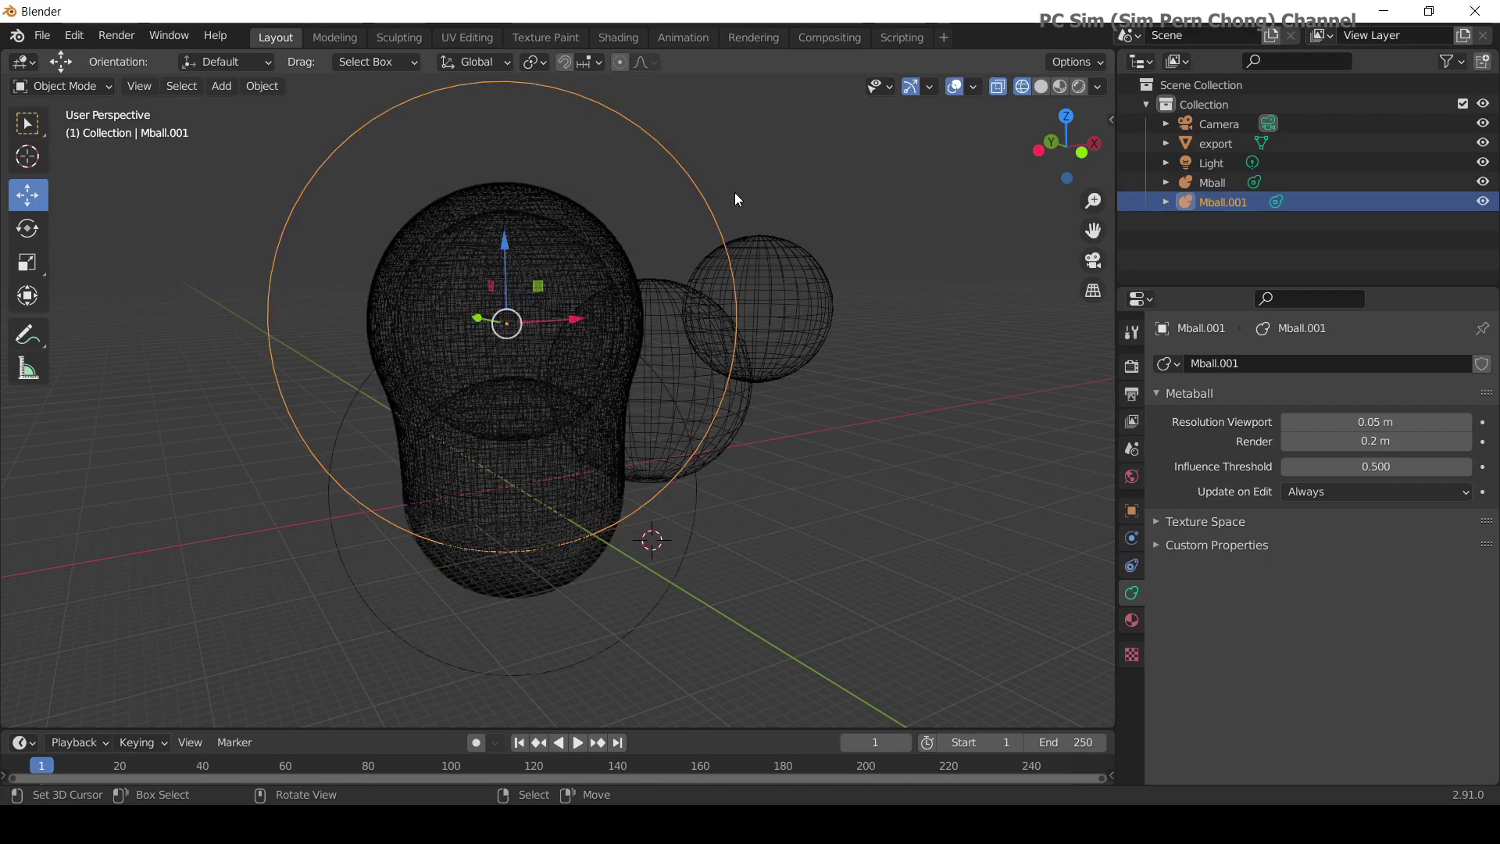
key("s")
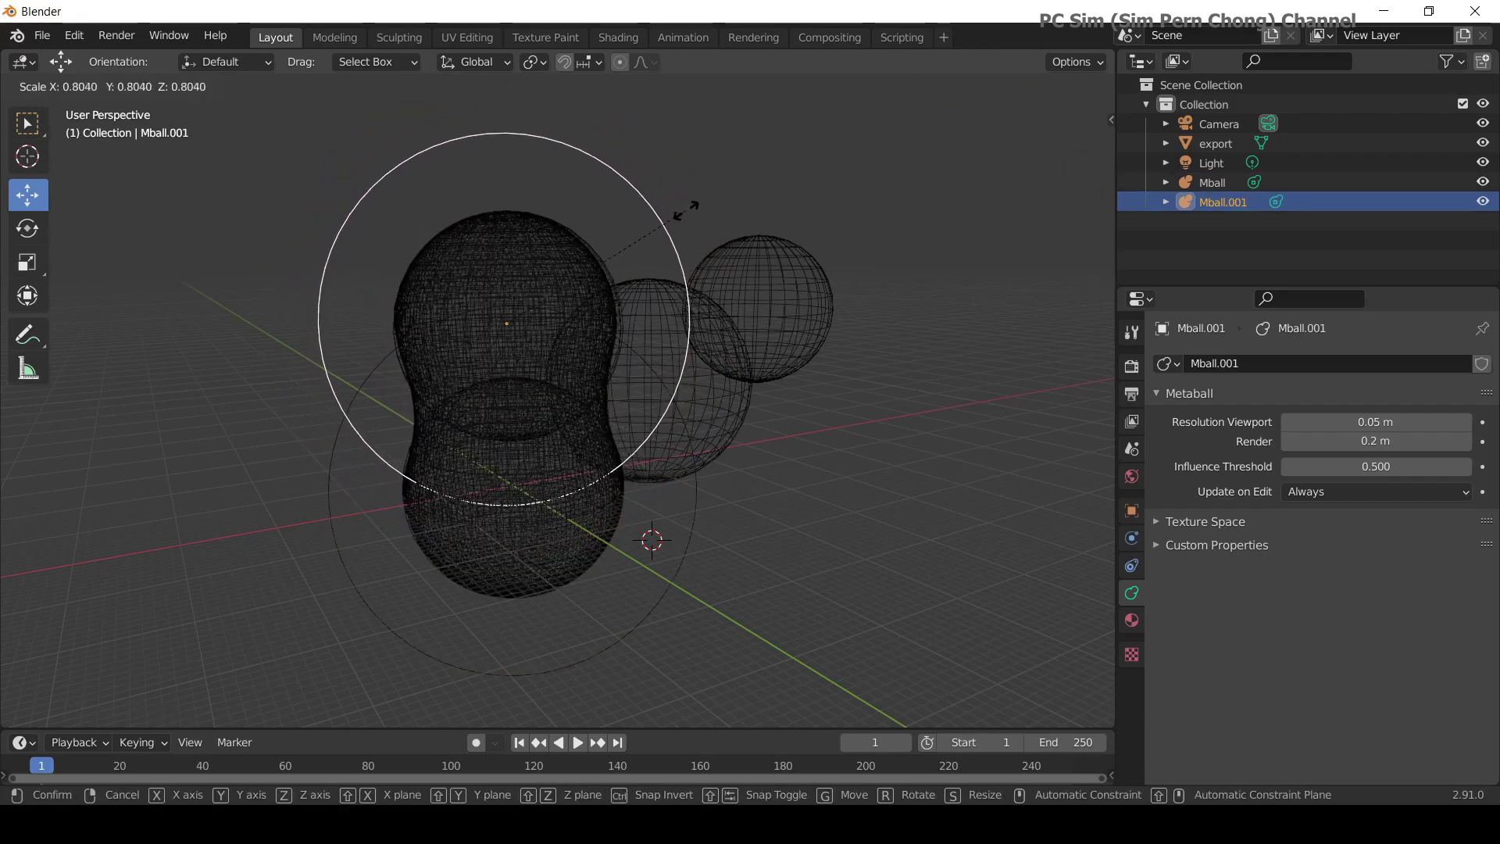
left_click(696, 231)
Duplicate the upper metaball and place the copy roughly over the middle guide sphere.
middle_click_drag(889, 633, 842, 617)
middle_click_drag(664, 324, 651, 360)
scroll(652, 360, "down", 1)
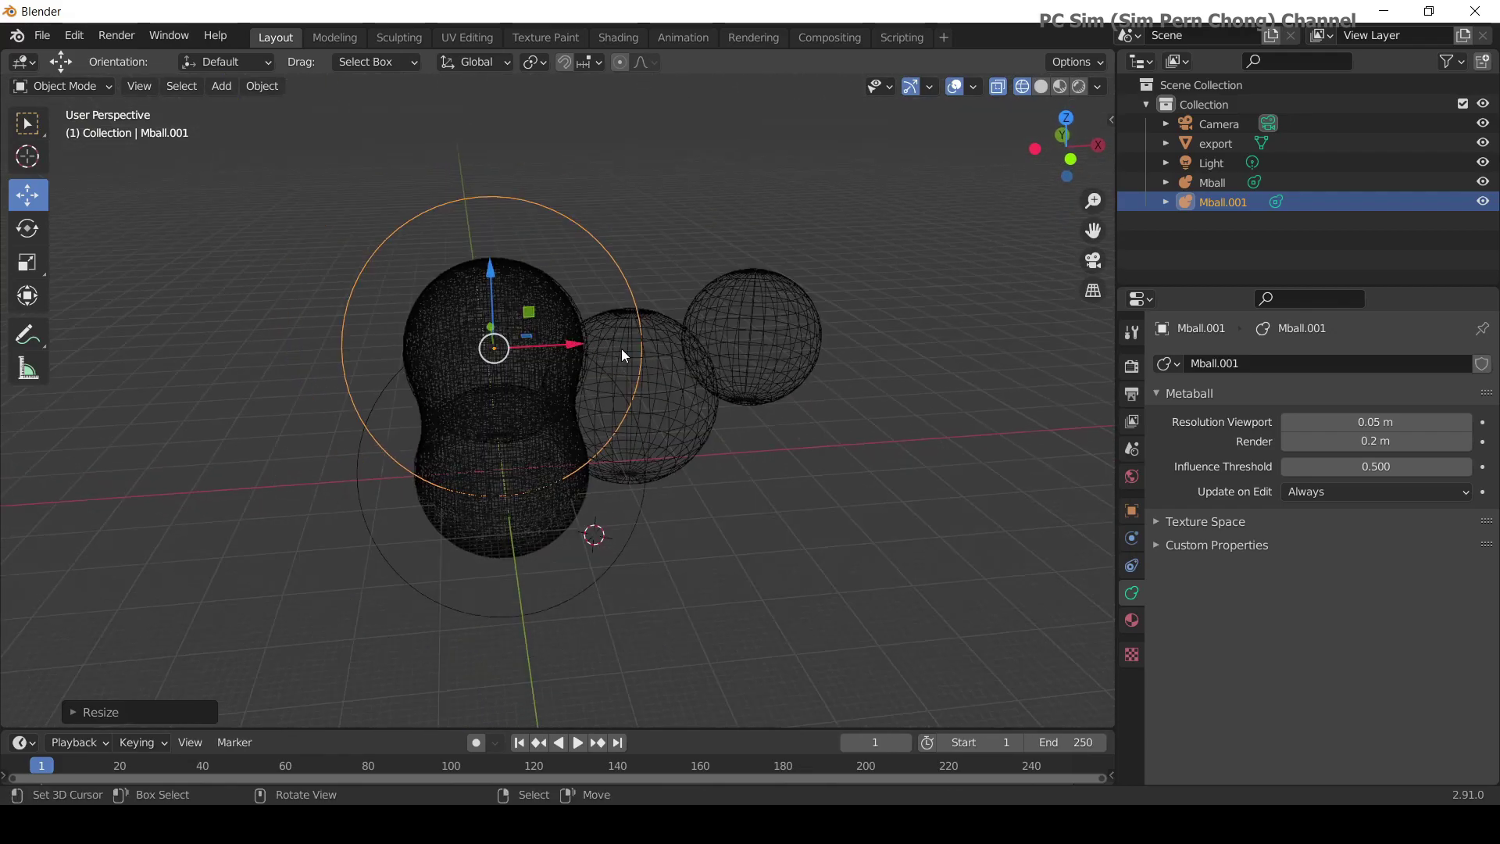
key("shift+d")
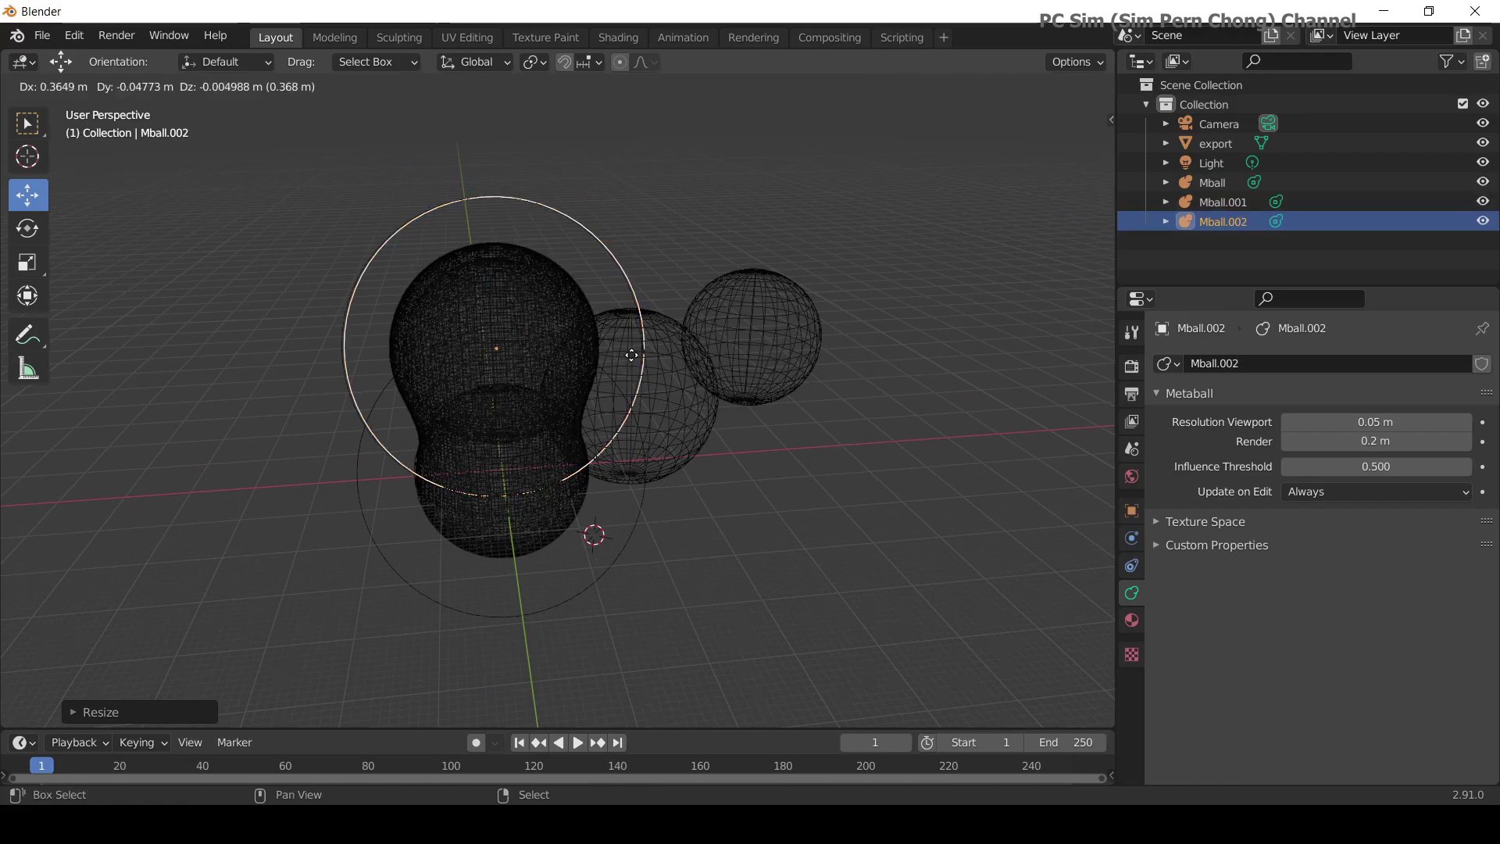
left_click(756, 406)
middle_click_drag(757, 406, 629, 384)
left_click_drag(550, 353, 518, 352)
Fine-tune the copied metaball's horizontal and vertical position until it lines up with the middle guide sphere.
middle_click_drag(742, 422, 598, 322)
left_click_drag(617, 290, 632, 326)
left_click_drag(700, 398, 714, 411)
middle_click_drag(714, 411, 614, 332)
left_click_drag(614, 333, 607, 307)
middle_click_drag(606, 414, 626, 311)
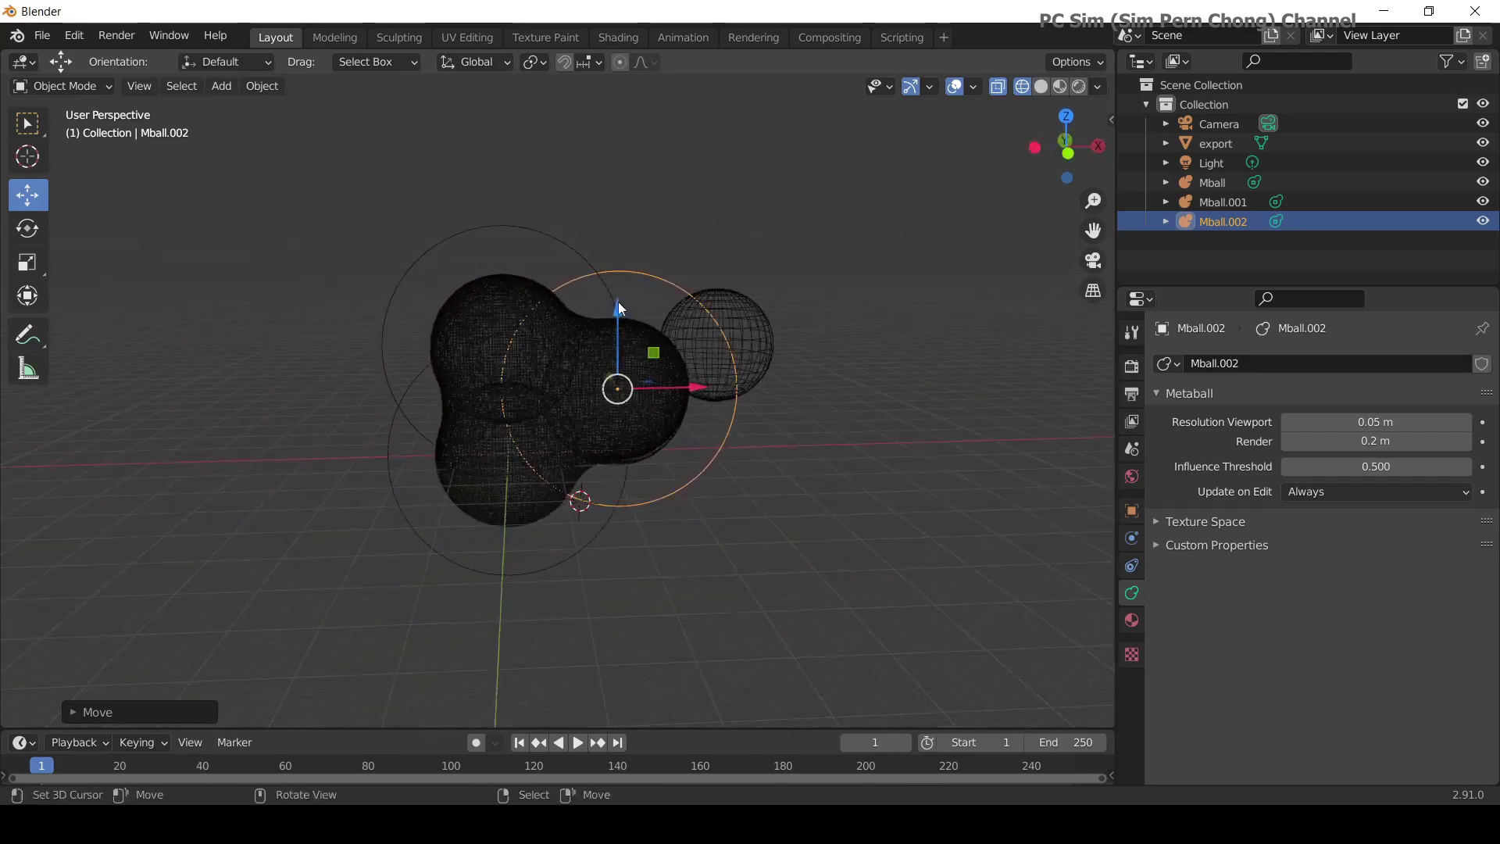
left_click_drag(620, 297, 639, 325)
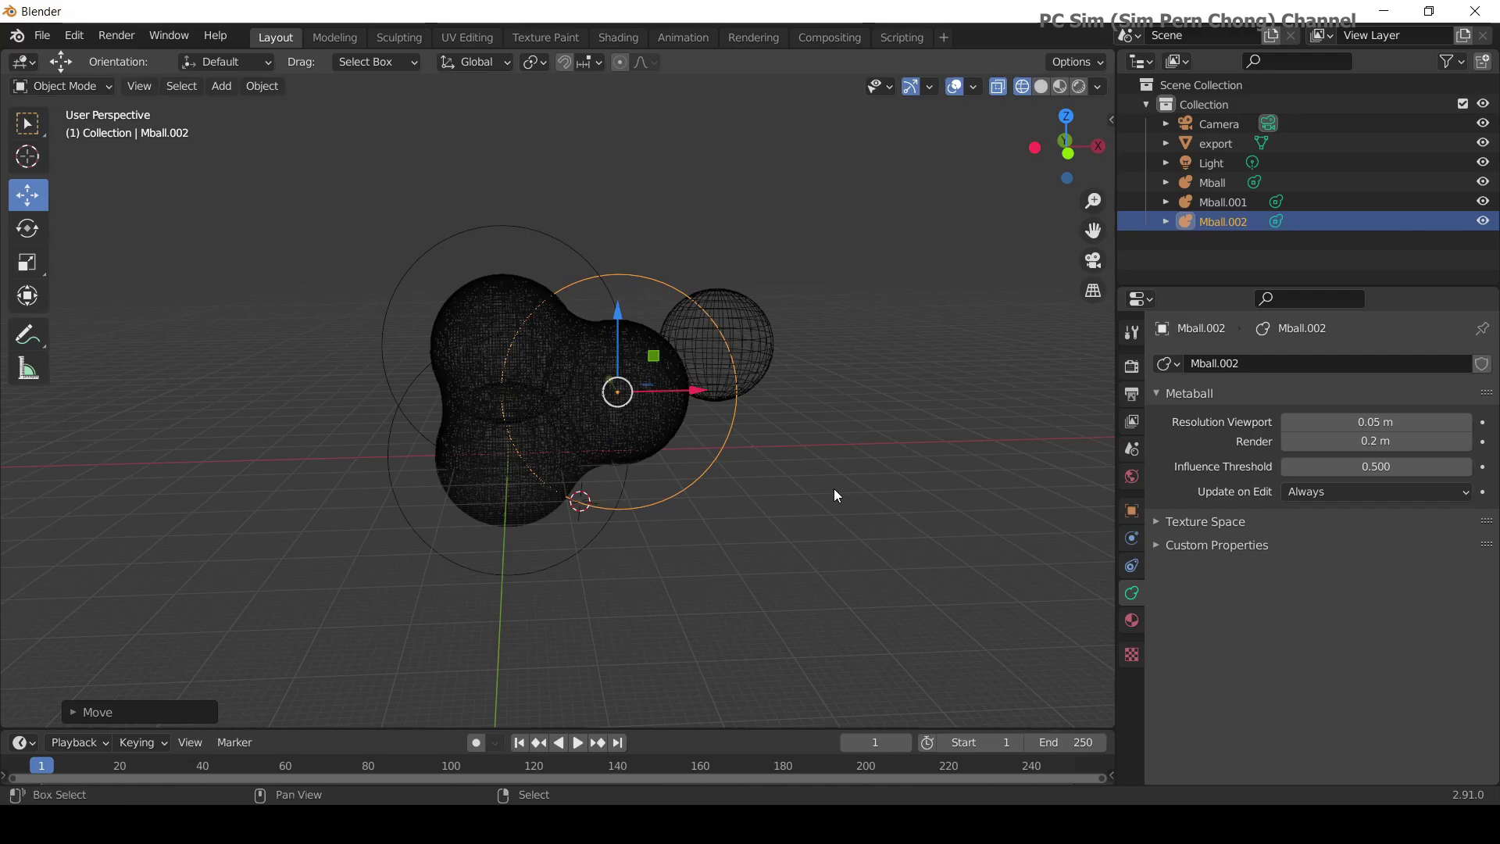
Duplicate the middle metaball onto the small outer guide sphere and correct the copy's horizontal position.
key("shift+d")
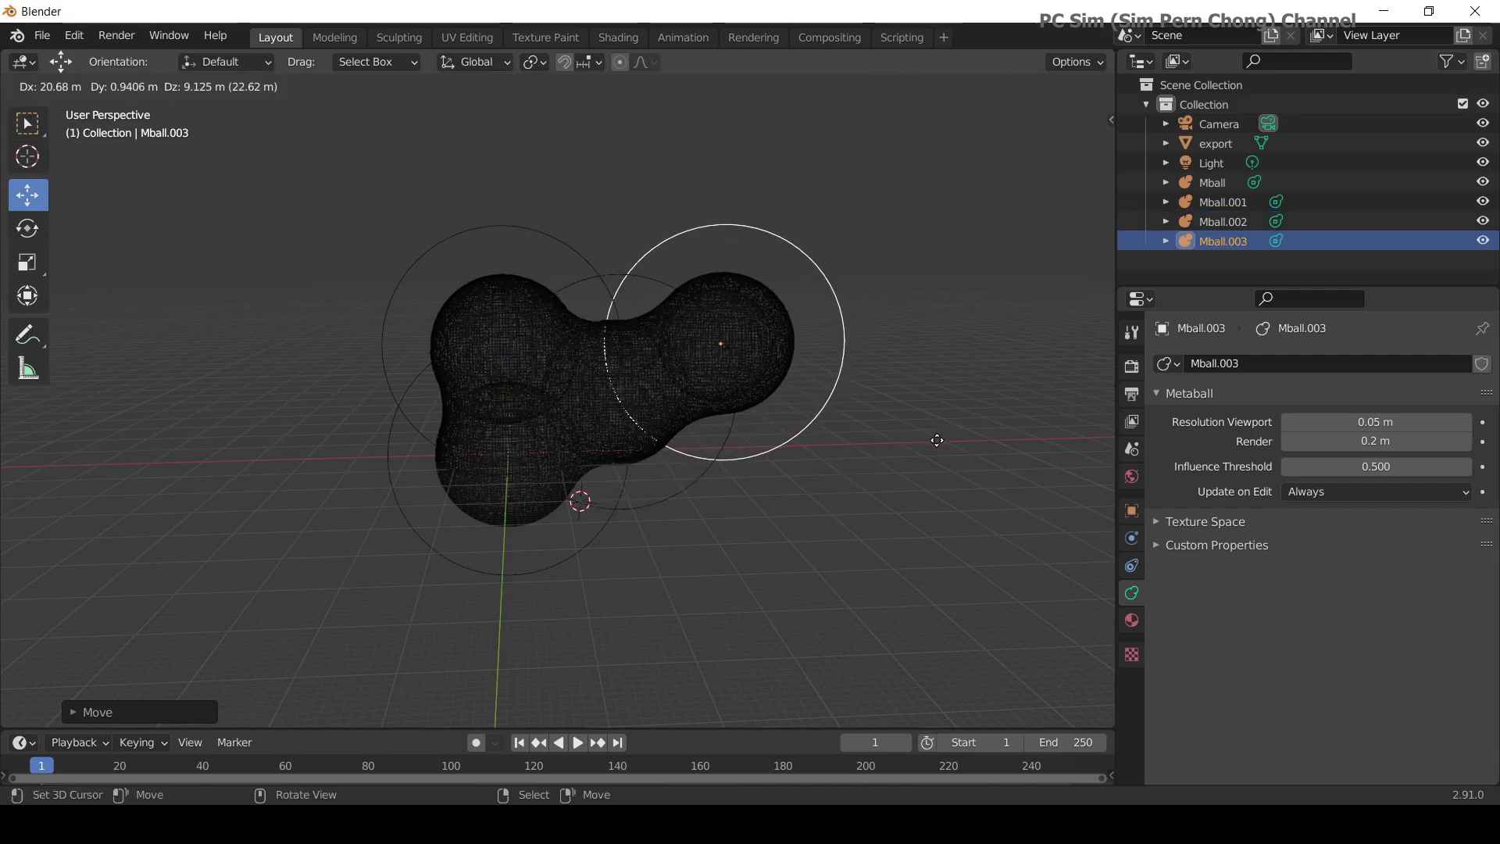
left_click(918, 446)
middle_click_drag(900, 449, 712, 415)
left_click_drag(678, 389, 691, 396)
middle_click_drag(691, 396, 738, 400)
scroll(972, 414, "up", 1)
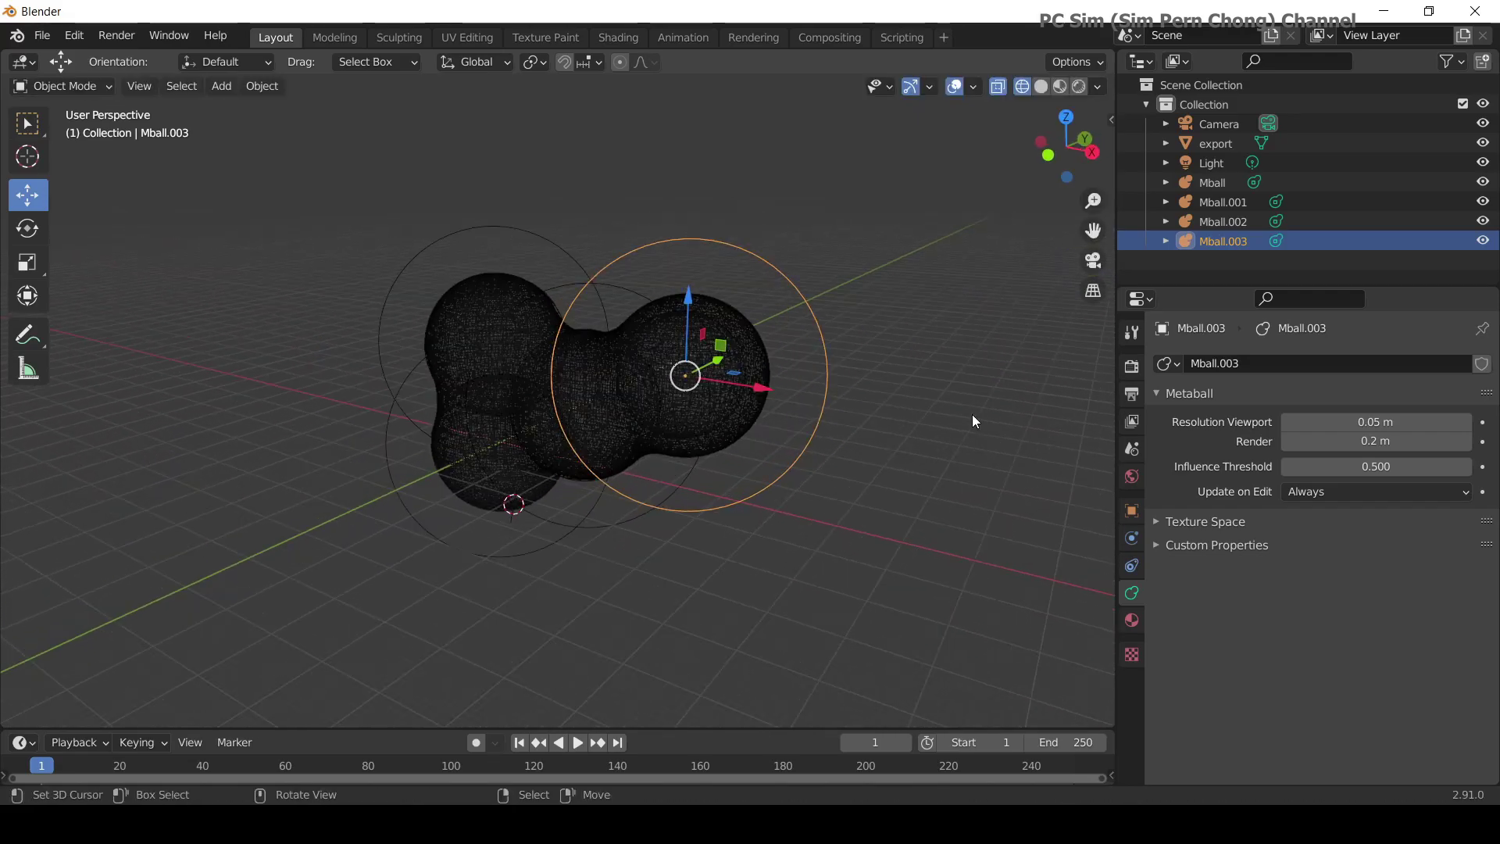
Scale the outer metaball down by a factor of about 0.85 to fit the small outer guide sphere.
key("s")
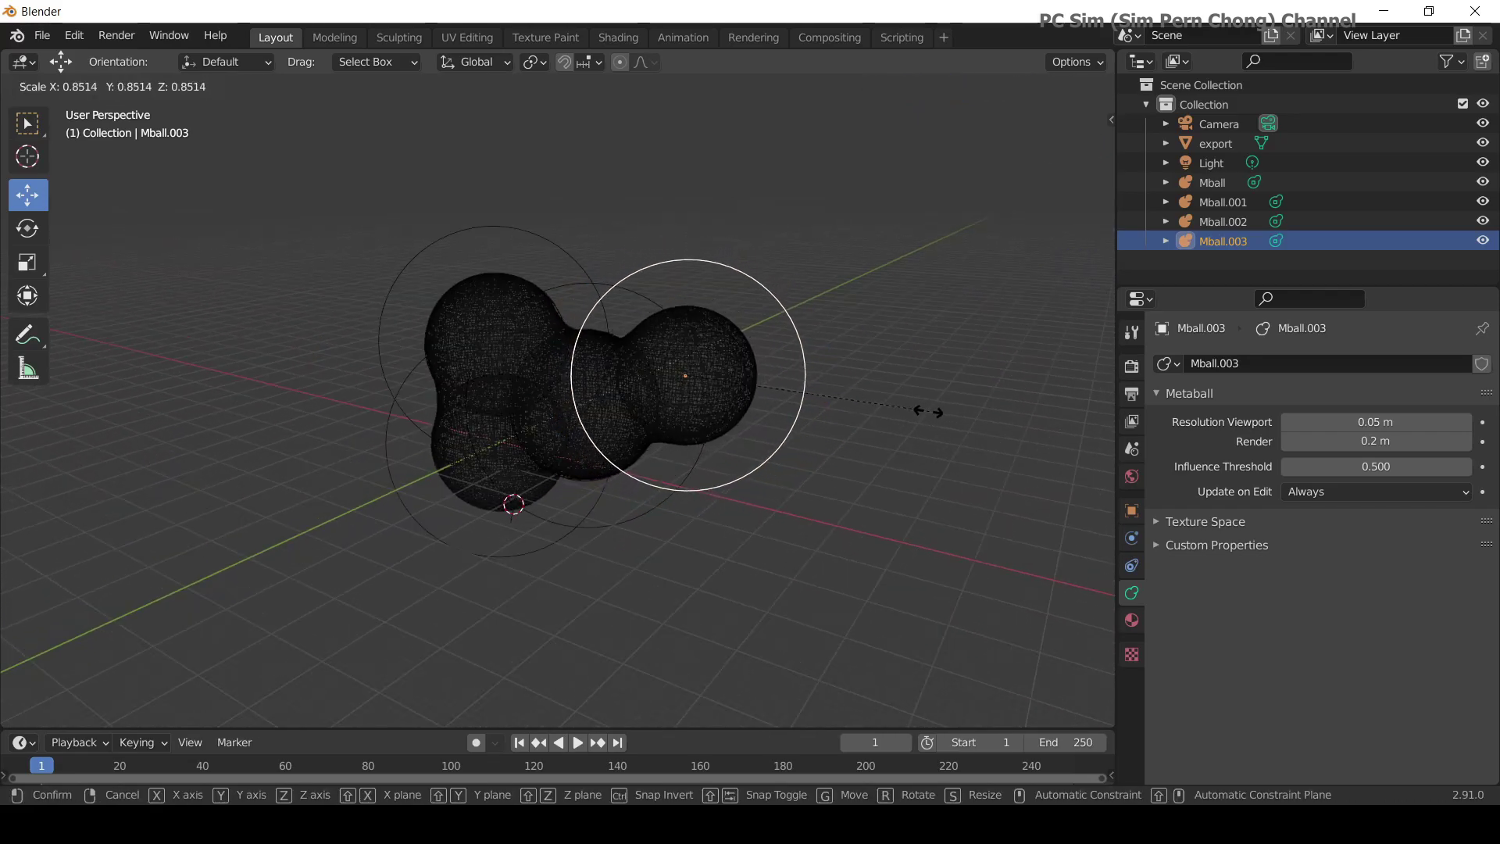
left_click(925, 409)
middle_click_drag(925, 406, 735, 411)
key("s")
left_click(863, 401)
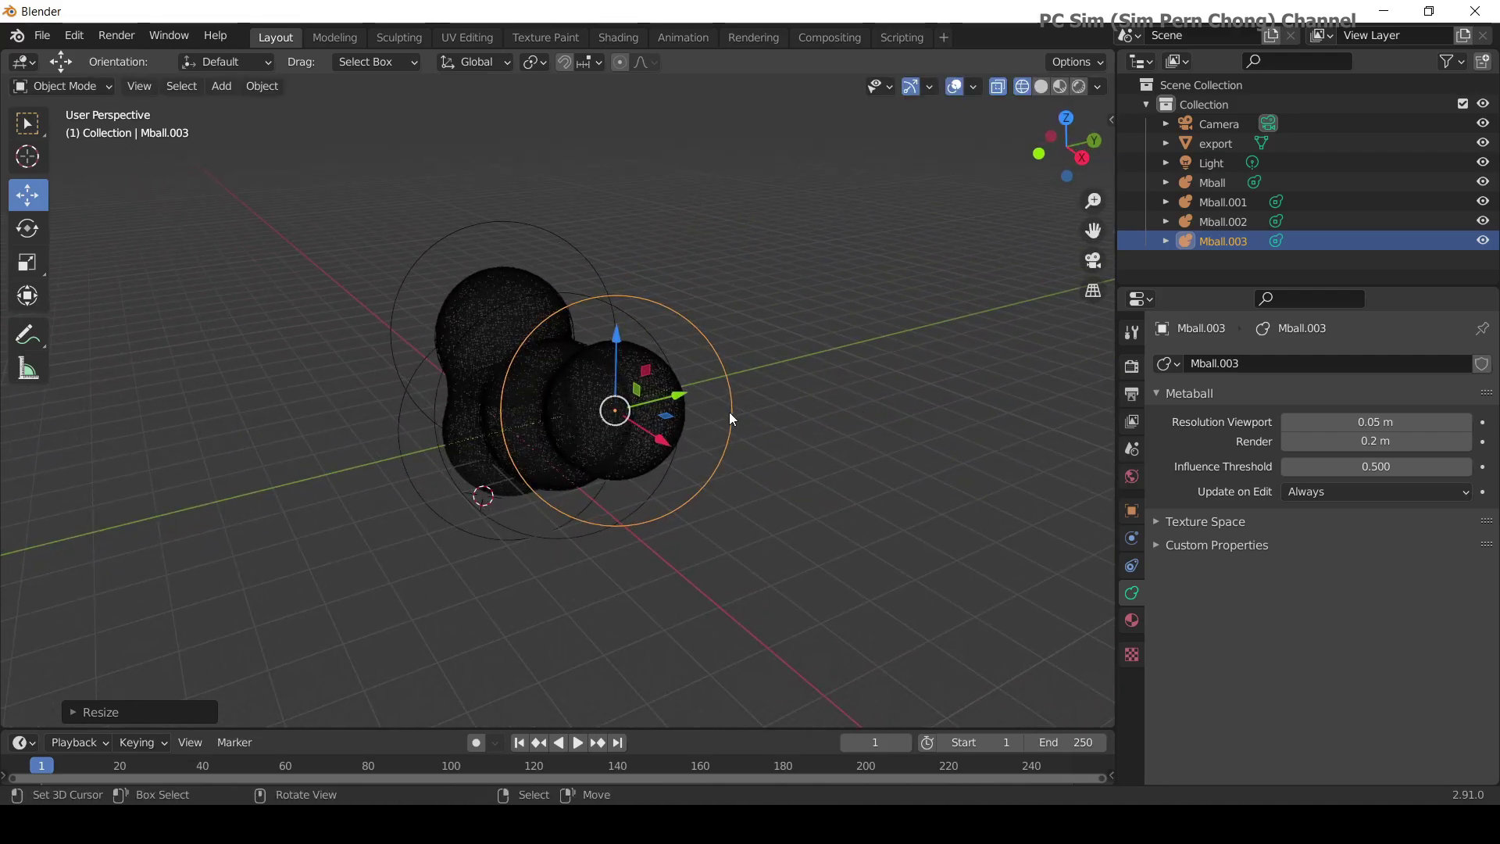
Nudge the outer metaball along the Y, Z and X axes to centre it on its guide sphere.
left_click_drag(684, 396, 683, 397)
middle_click_drag(752, 428, 888, 387)
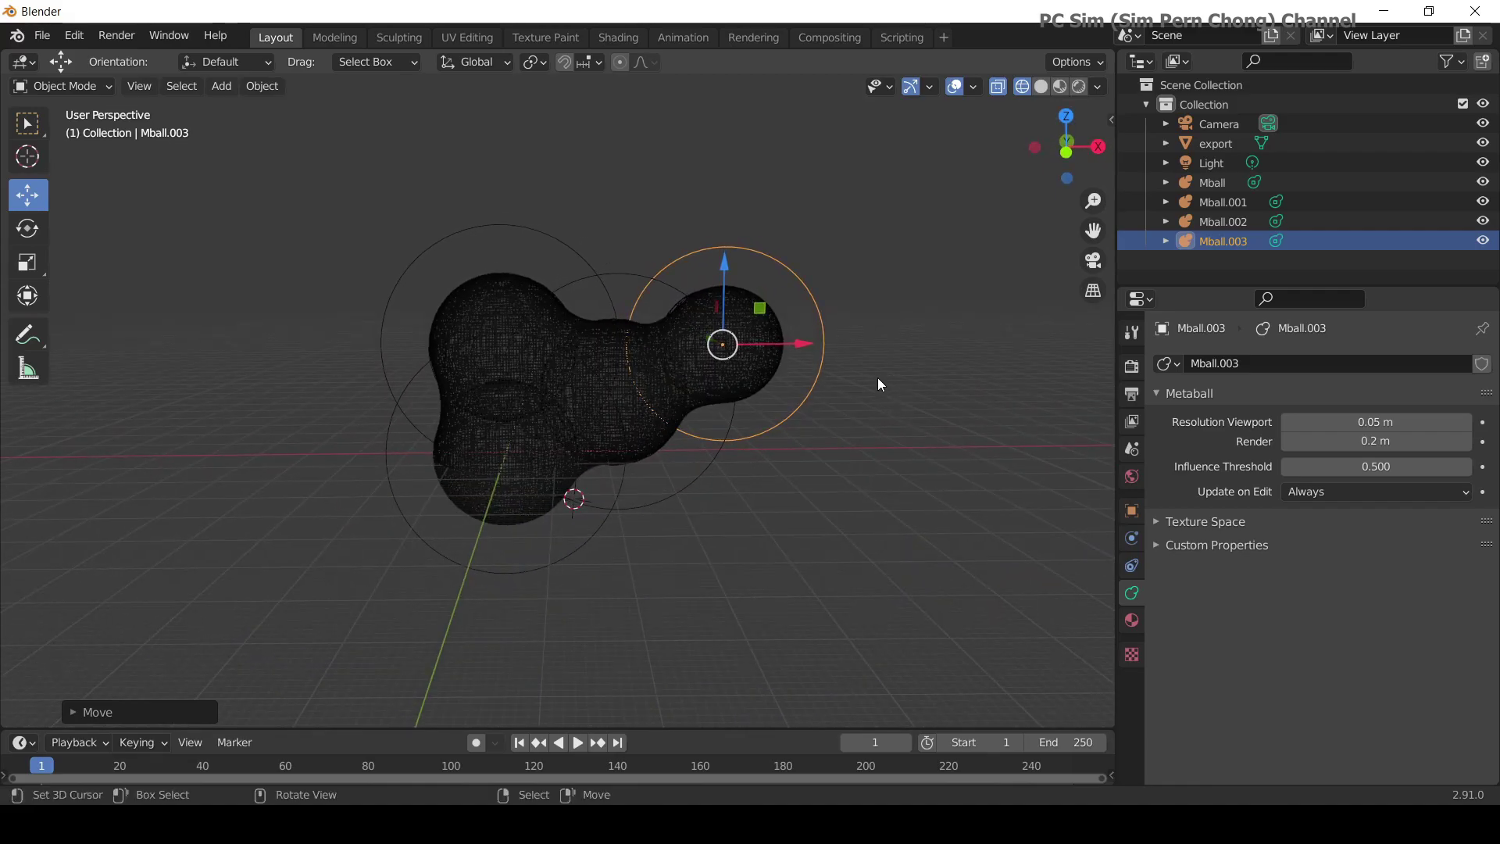
left_click_drag(726, 266, 728, 263)
left_click_drag(800, 345, 797, 340)
Select the original base metaball and convert the blended metaball form to a mesh.
middle_click_drag(845, 422, 950, 480)
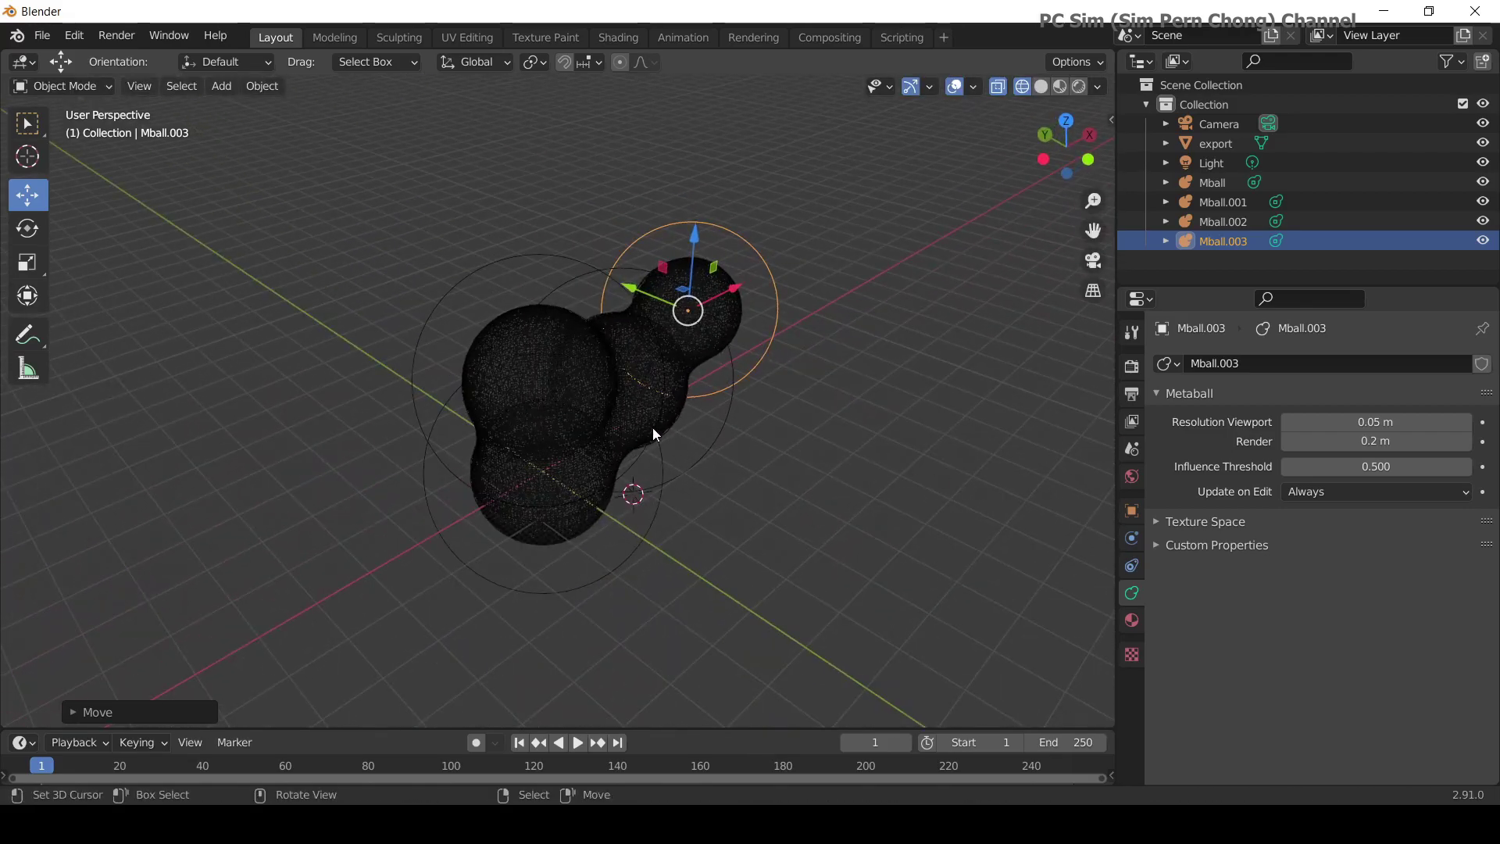
scroll(413, 302, "up", 2)
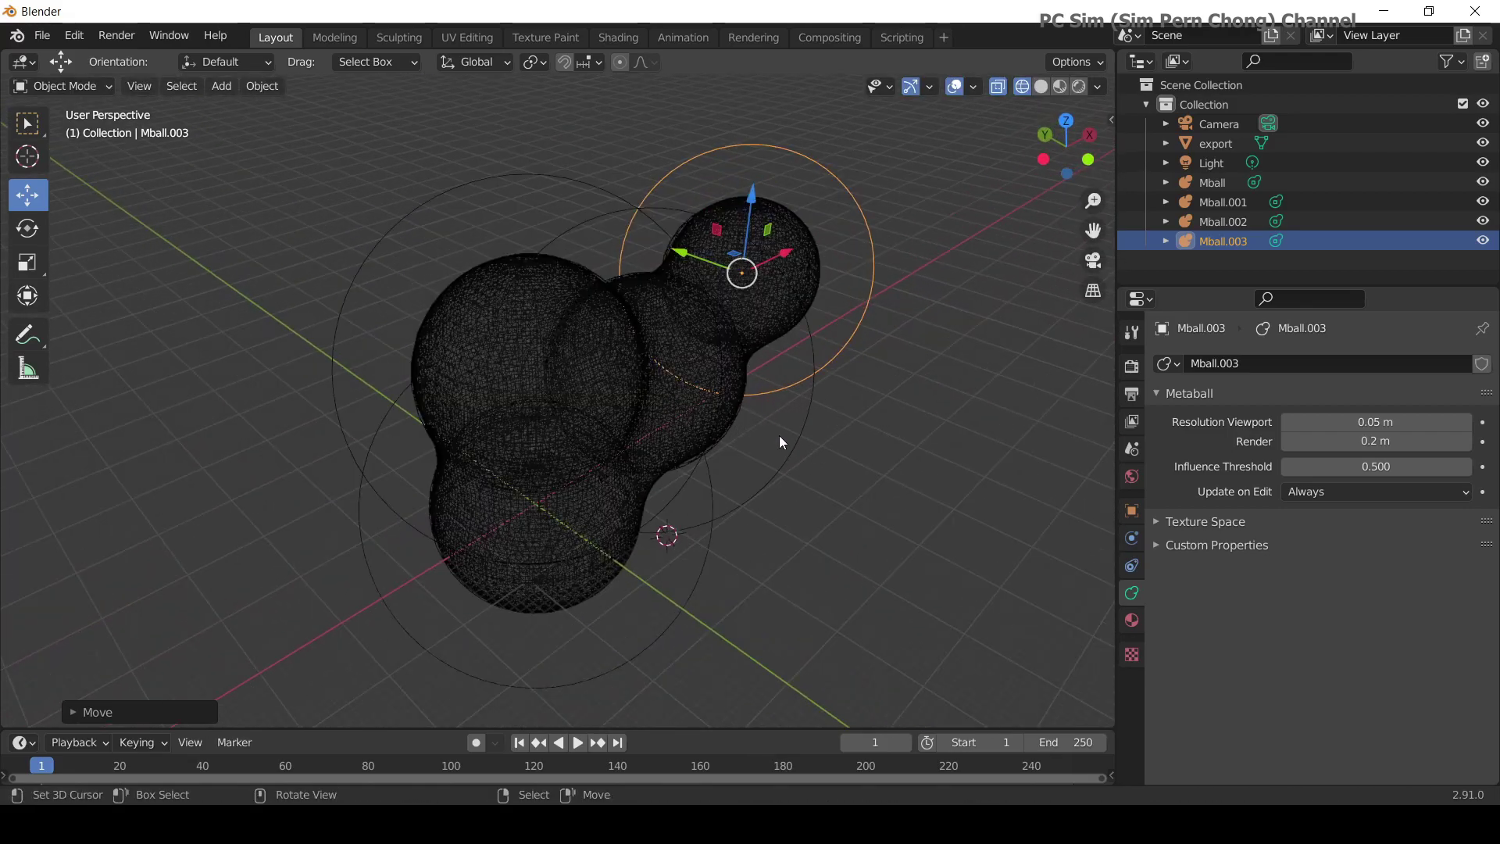
middle_click_drag(780, 434, 608, 377)
left_click(442, 240)
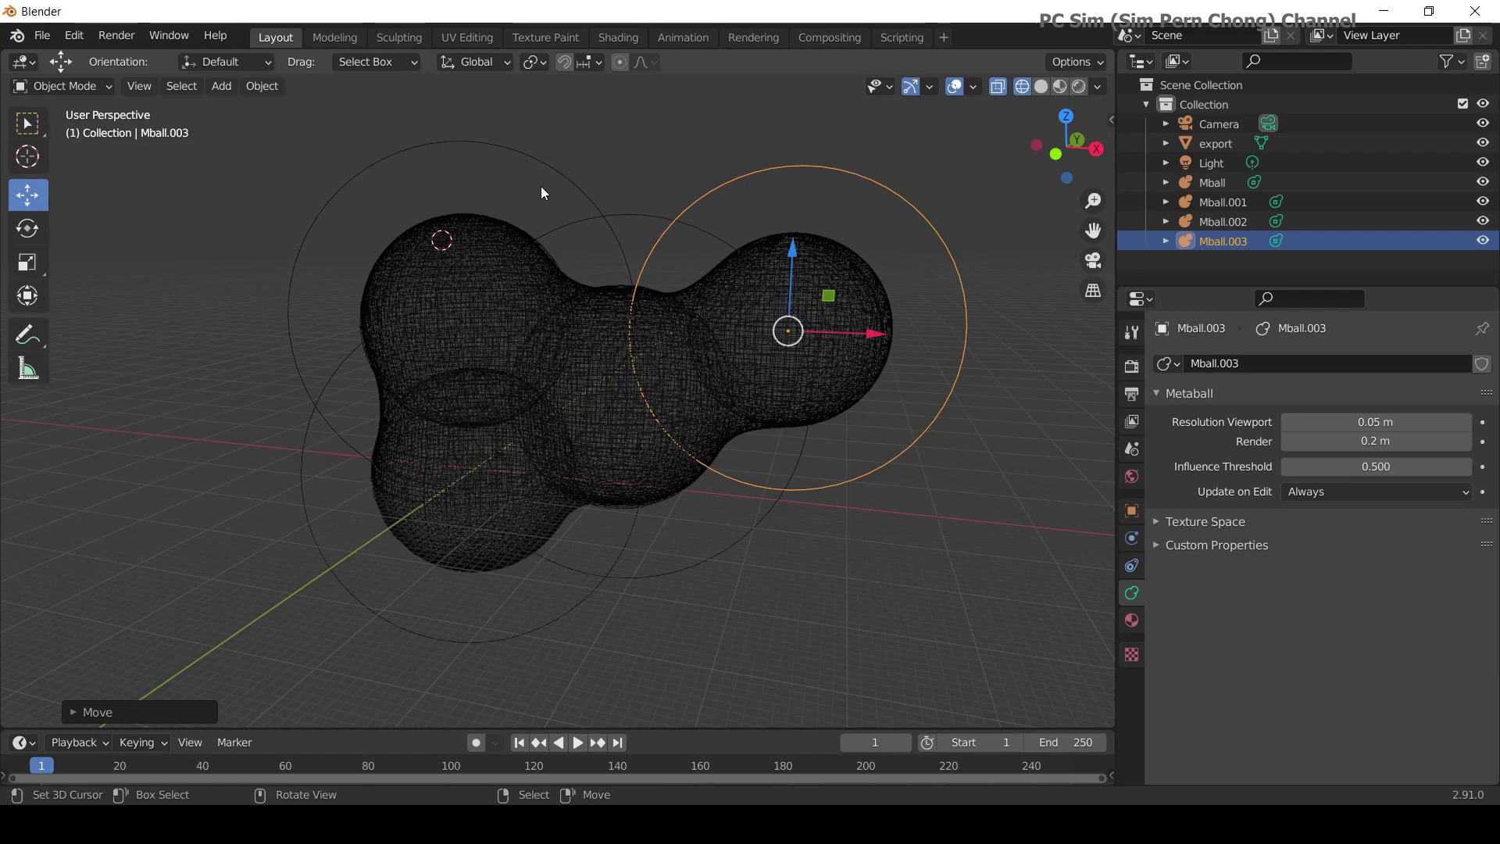
left_click(556, 171)
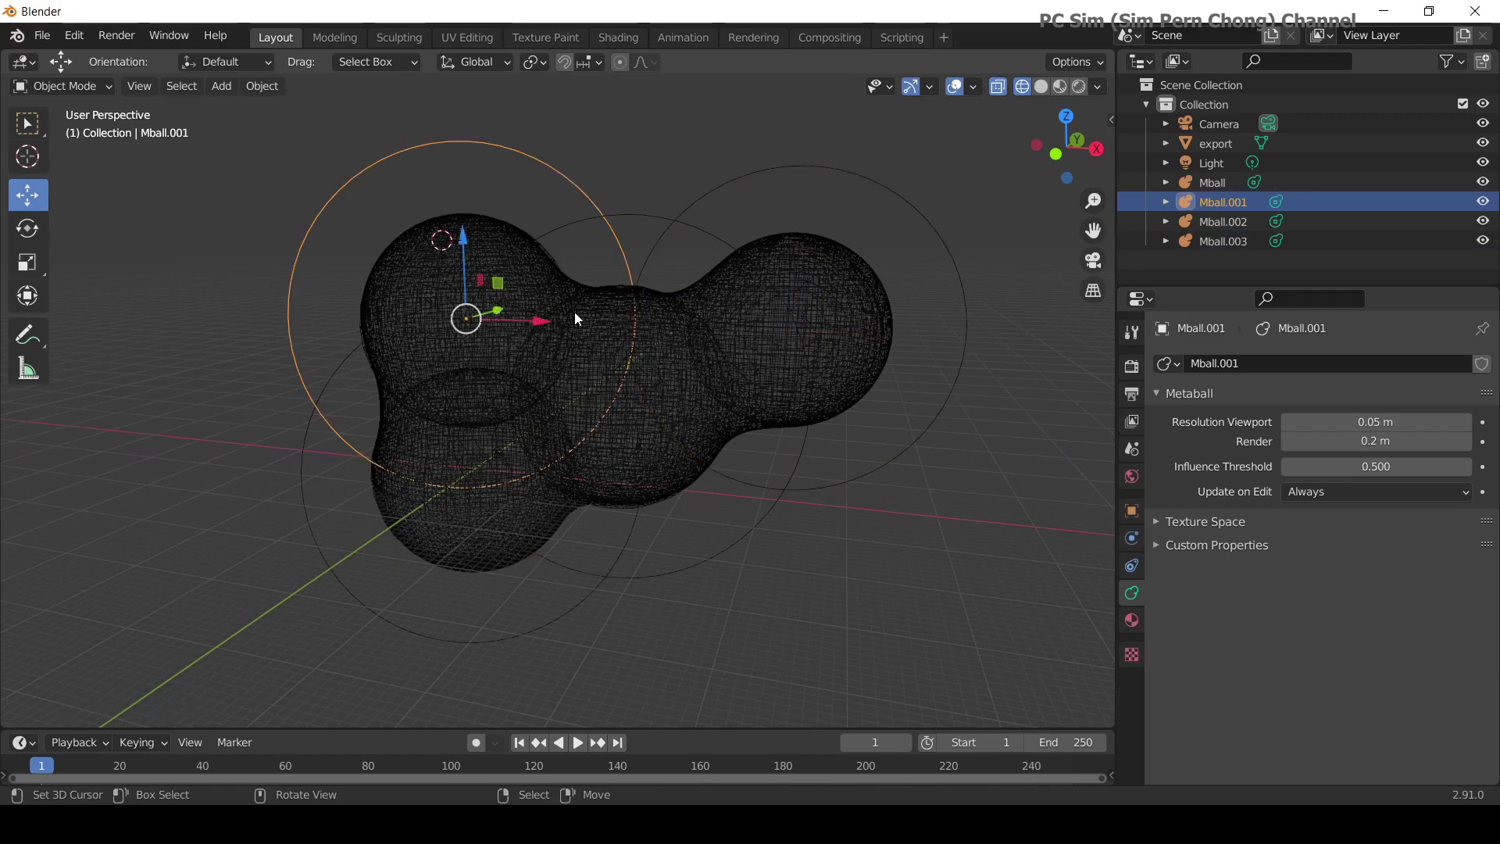
scroll(812, 504, "up", 1)
middle_click_drag(828, 499, 790, 514)
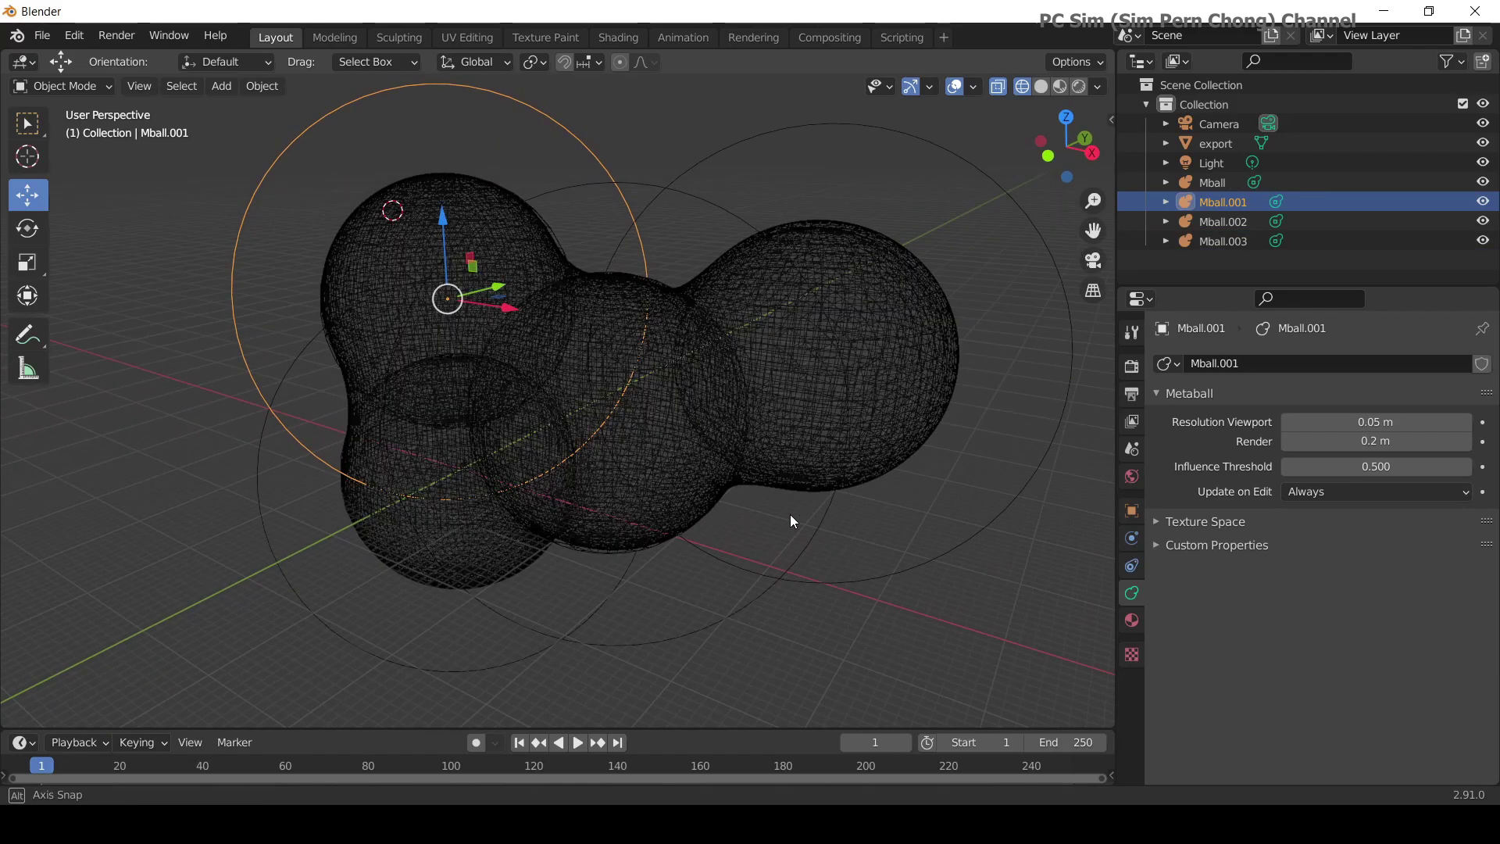
left_click(677, 414)
scroll(511, 264, "down", 3)
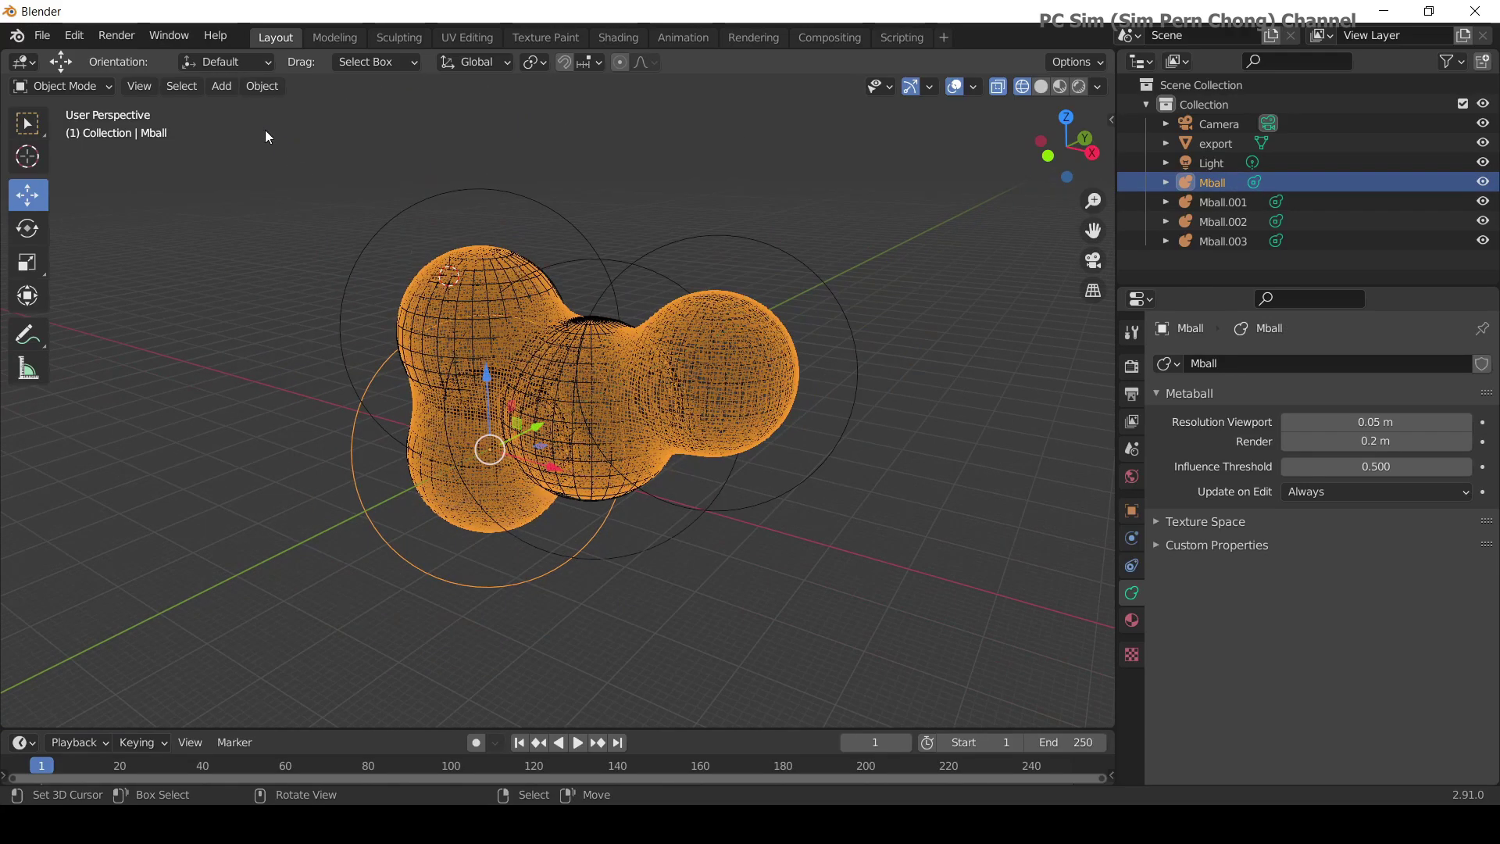
left_click(264, 87)
mouse_move(348, 600)
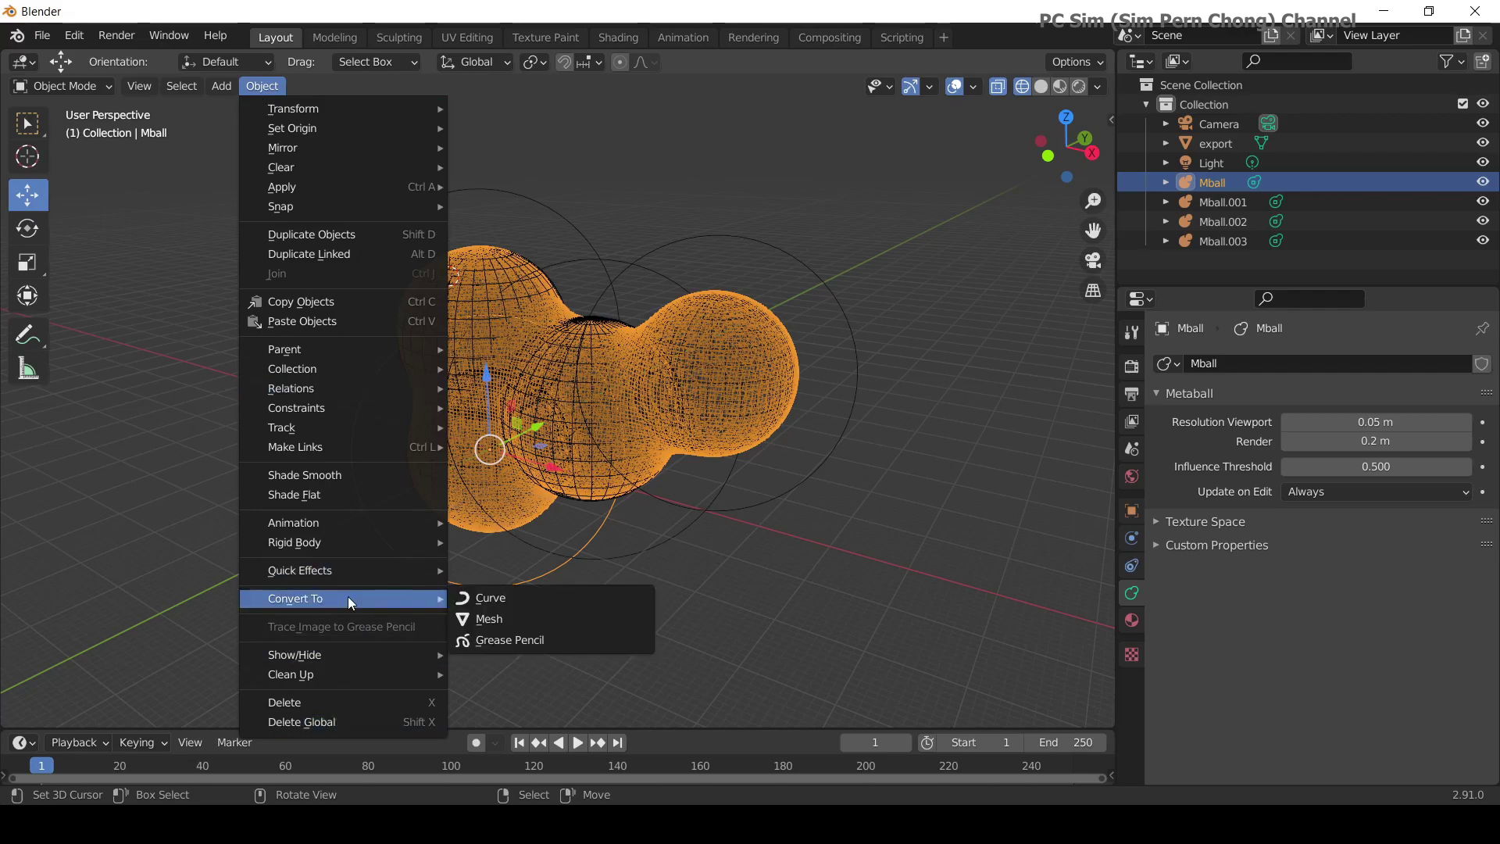
left_click(505, 614)
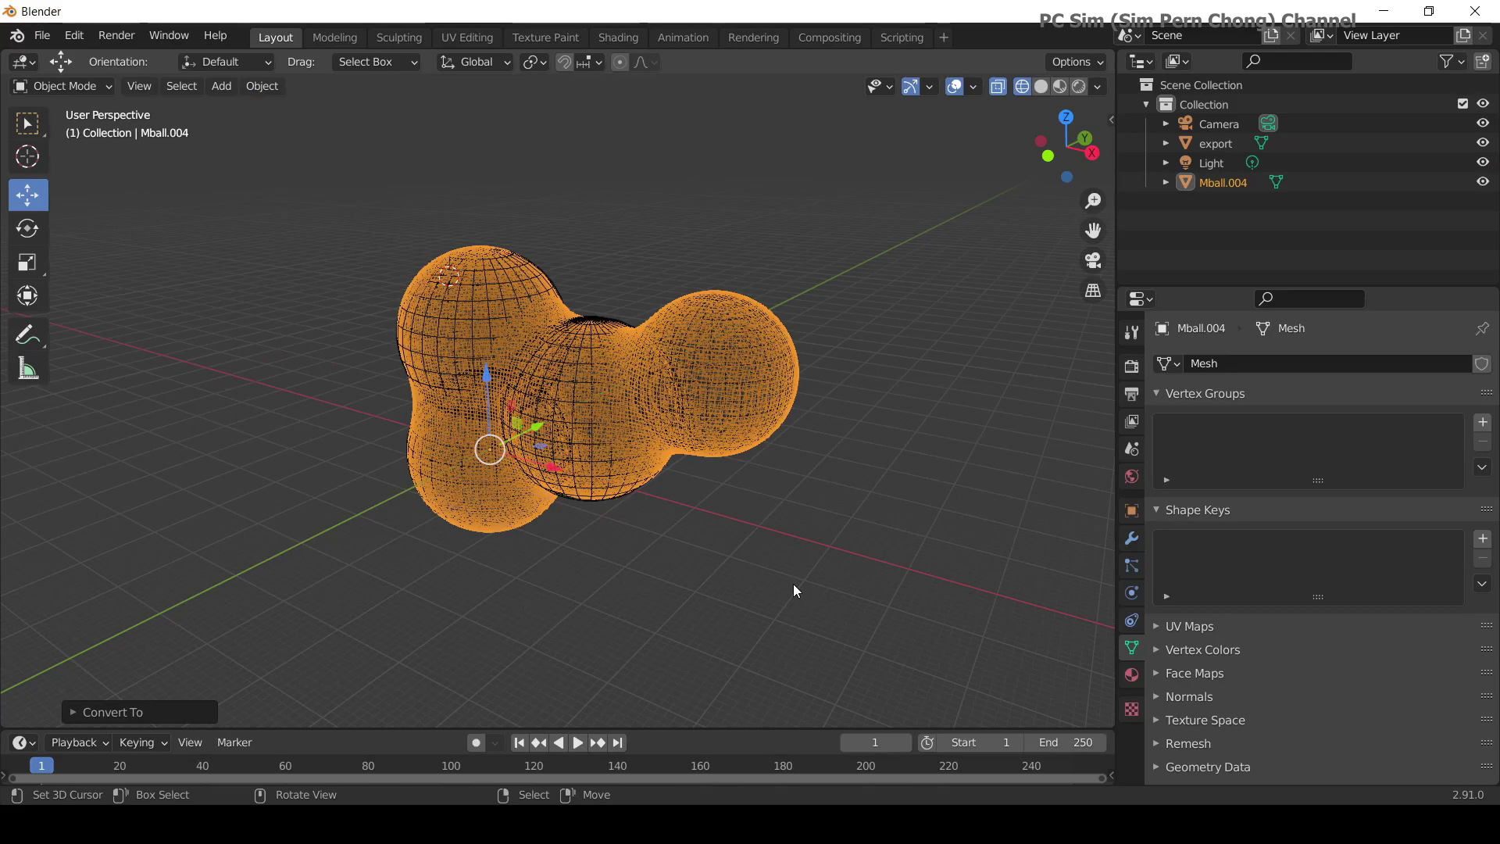
Move the imported guide spheres away from the blended mesh along the Y axis and delete them.
mouse_move(766, 546)
middle_mouse_down()
mouse_move(747, 554)
mouse_move(768, 557)
middle_mouse_up()
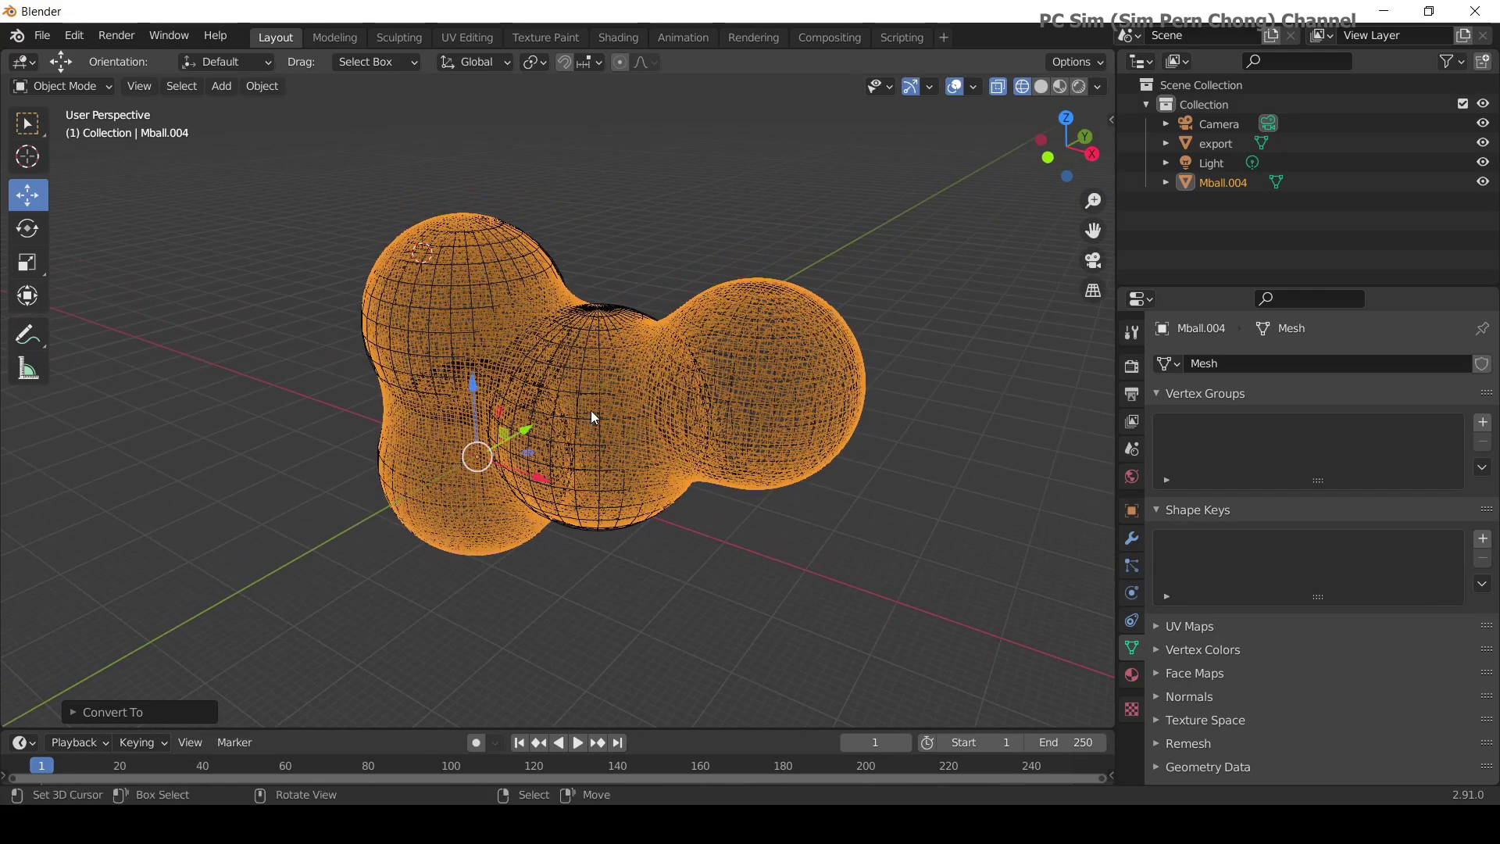
left_click(582, 353)
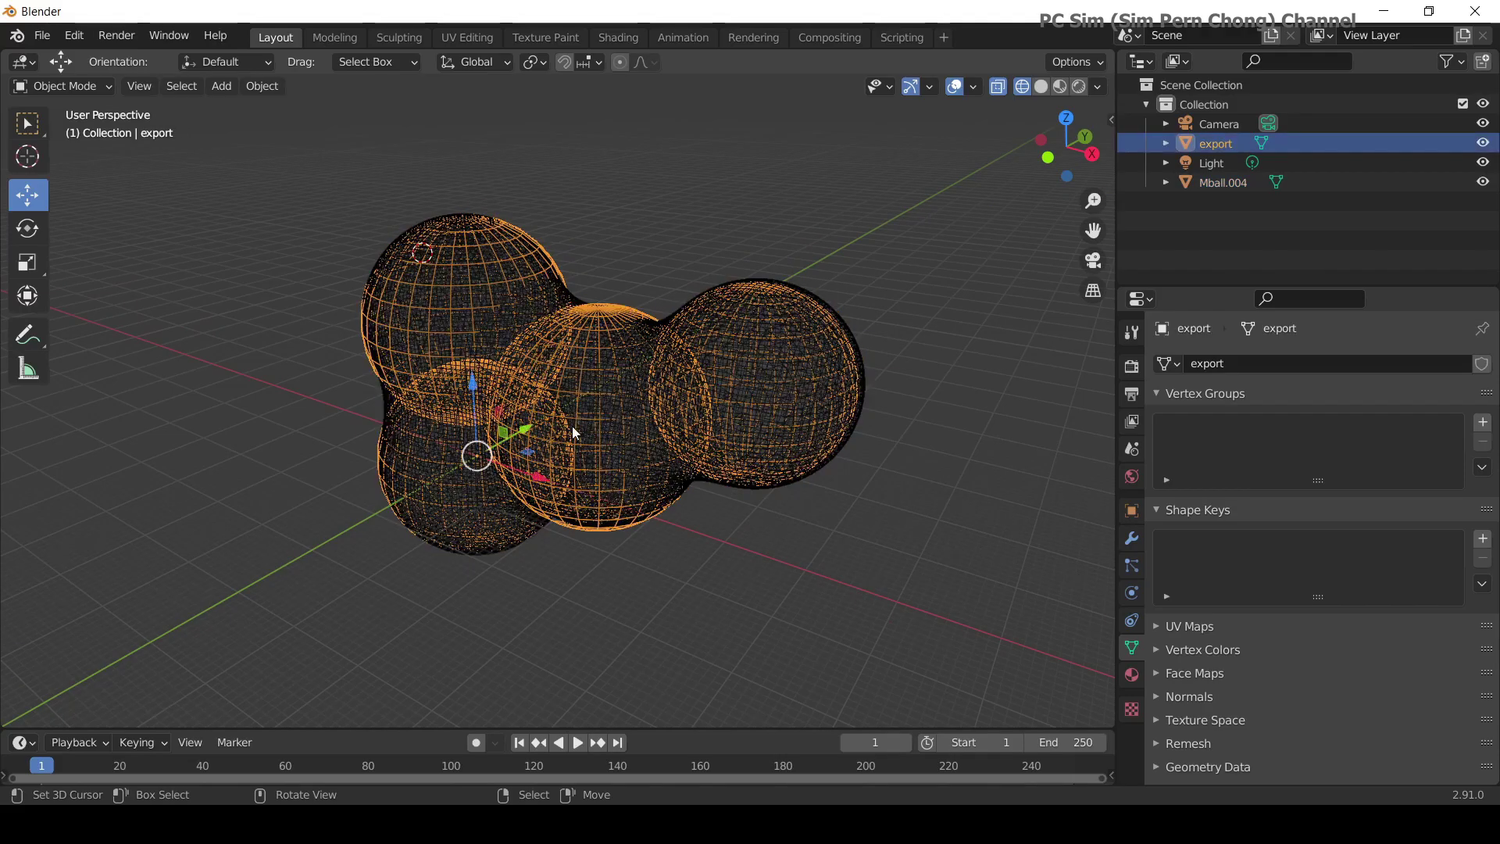
left_click_drag(530, 441, 842, 351)
middle_click_drag(842, 352, 922, 339)
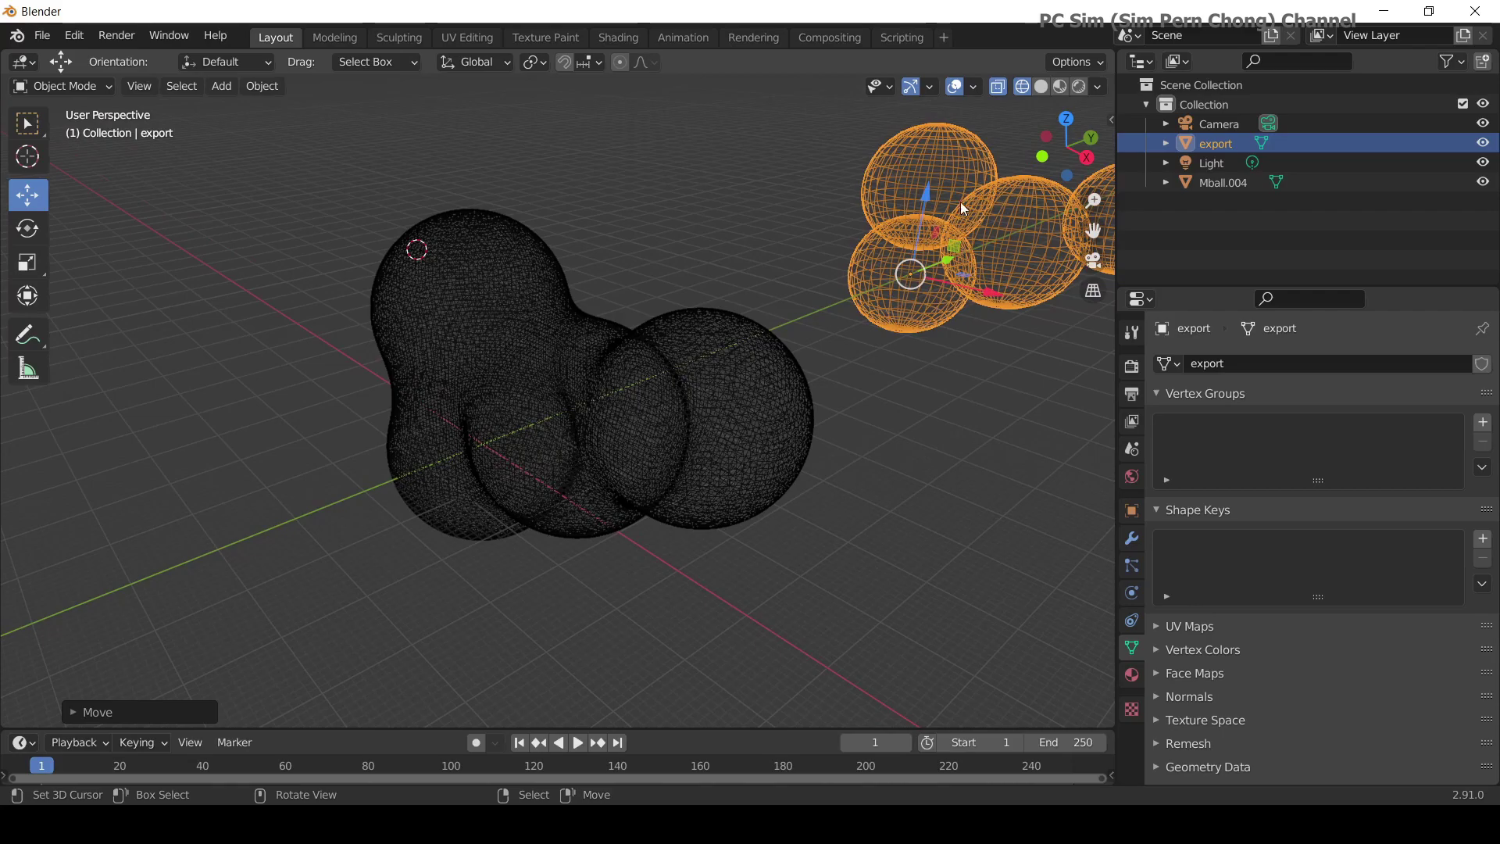
scroll(935, 296, "down", 2)
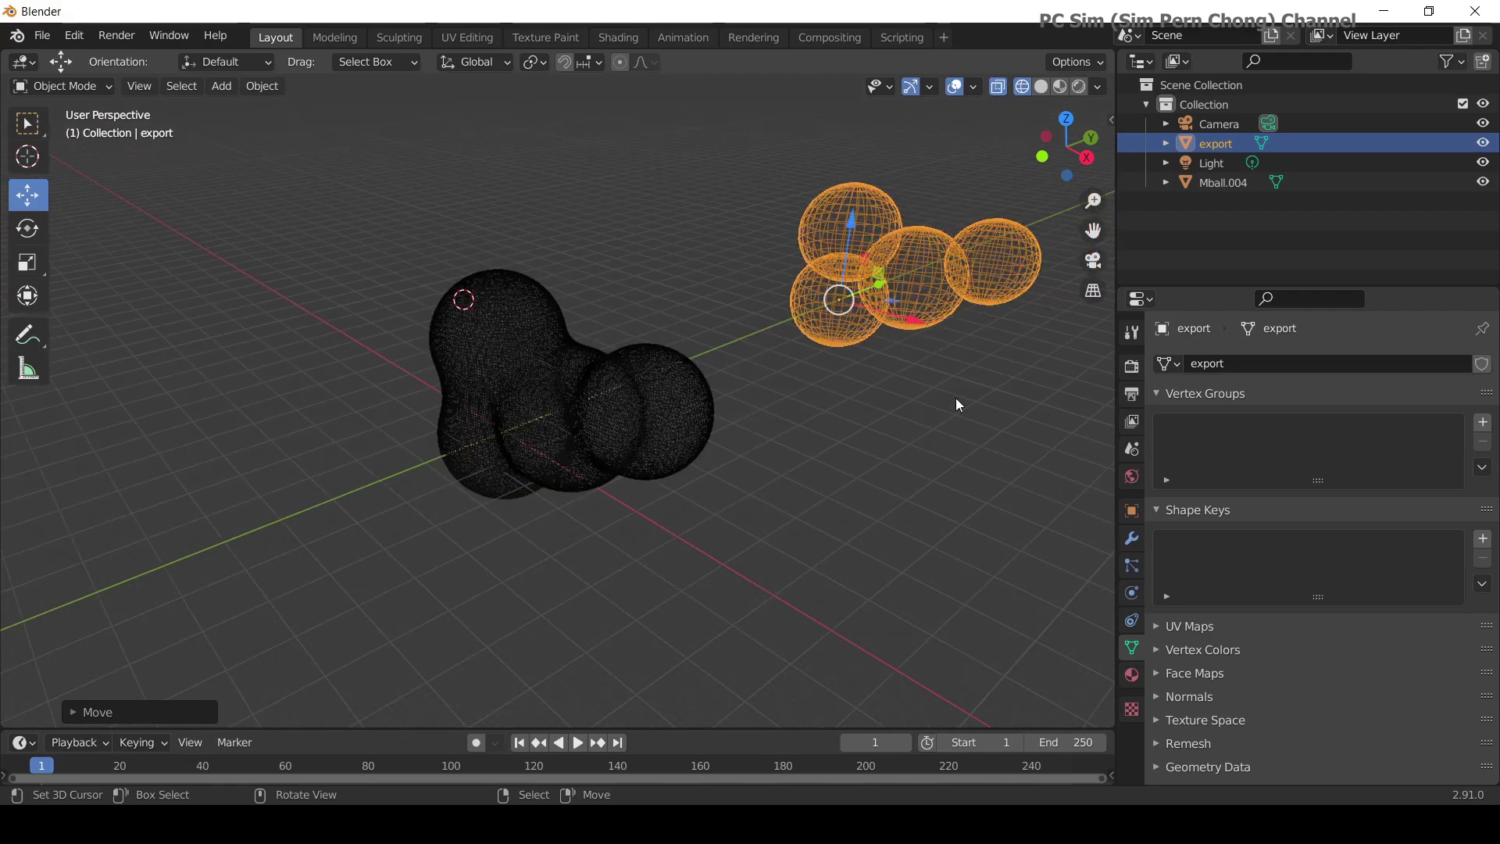
key("Delete")
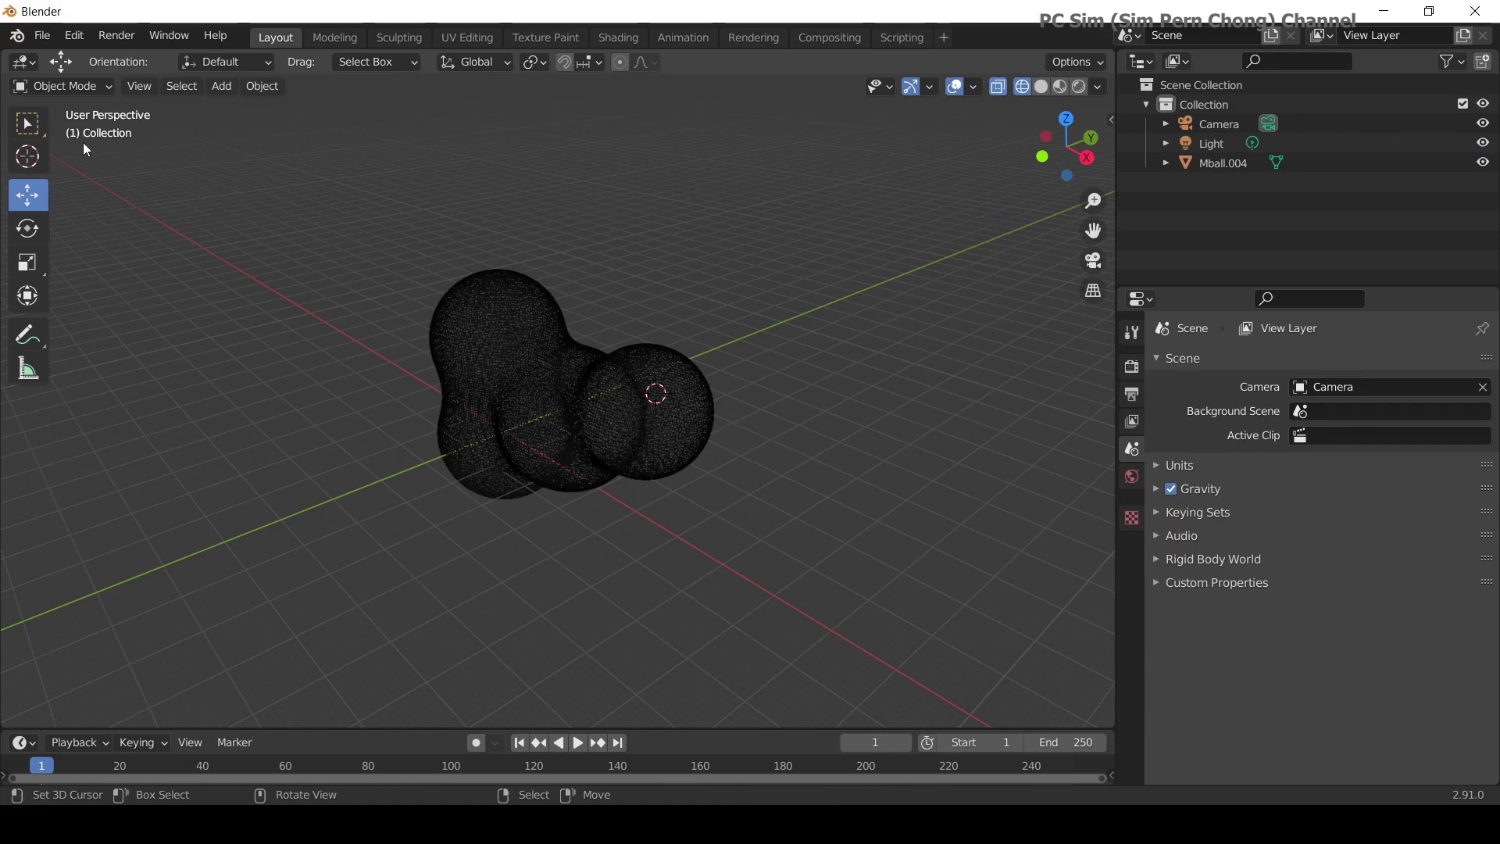
Export the blended mesh as a Wavefront OBJ named blob.obj in the D:\A folder.
left_click(43, 35)
mouse_move(112, 328)
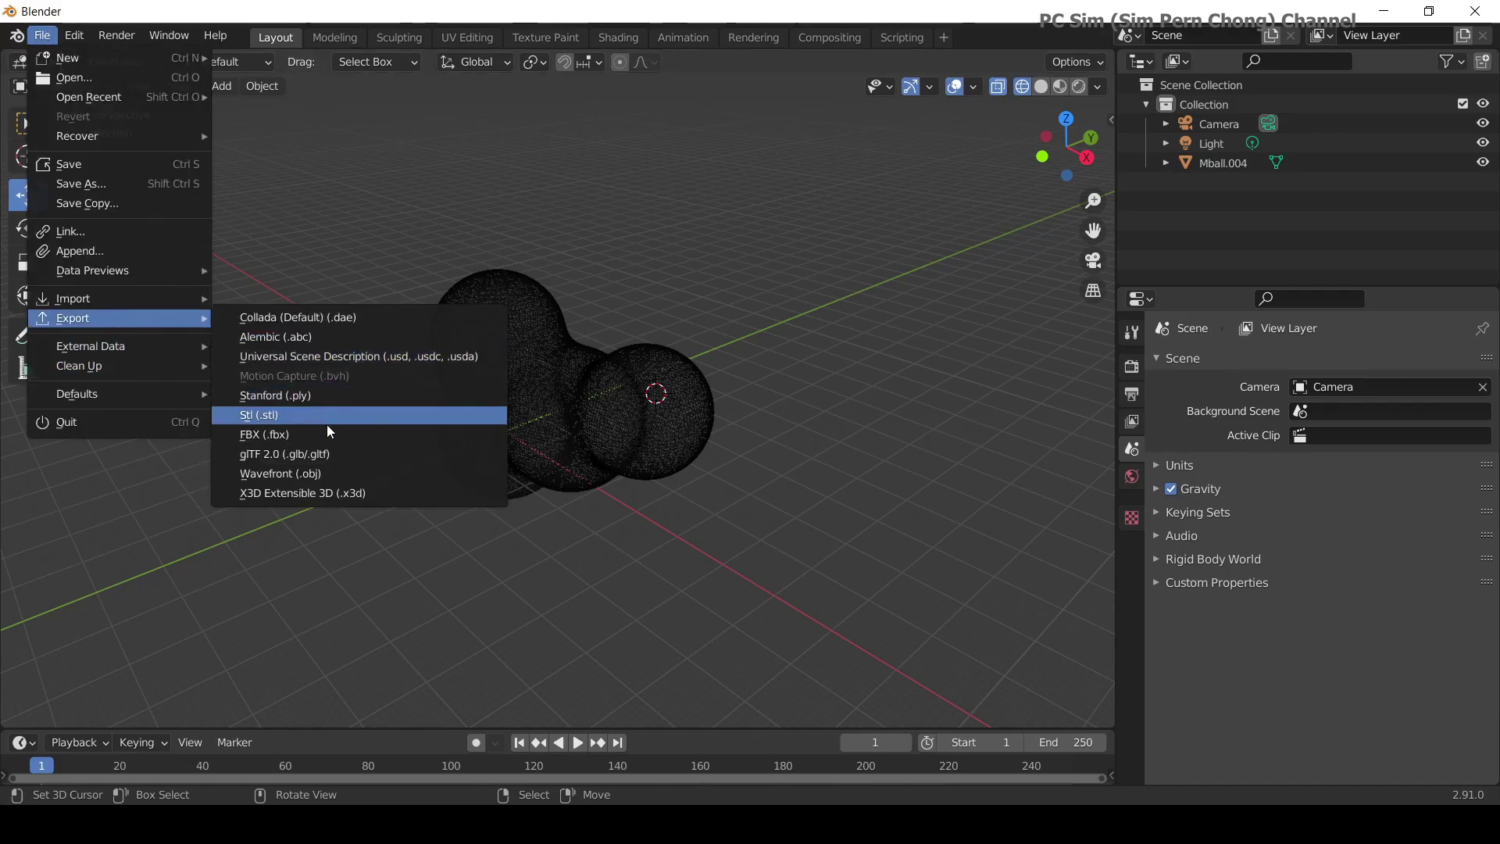
left_click(322, 474)
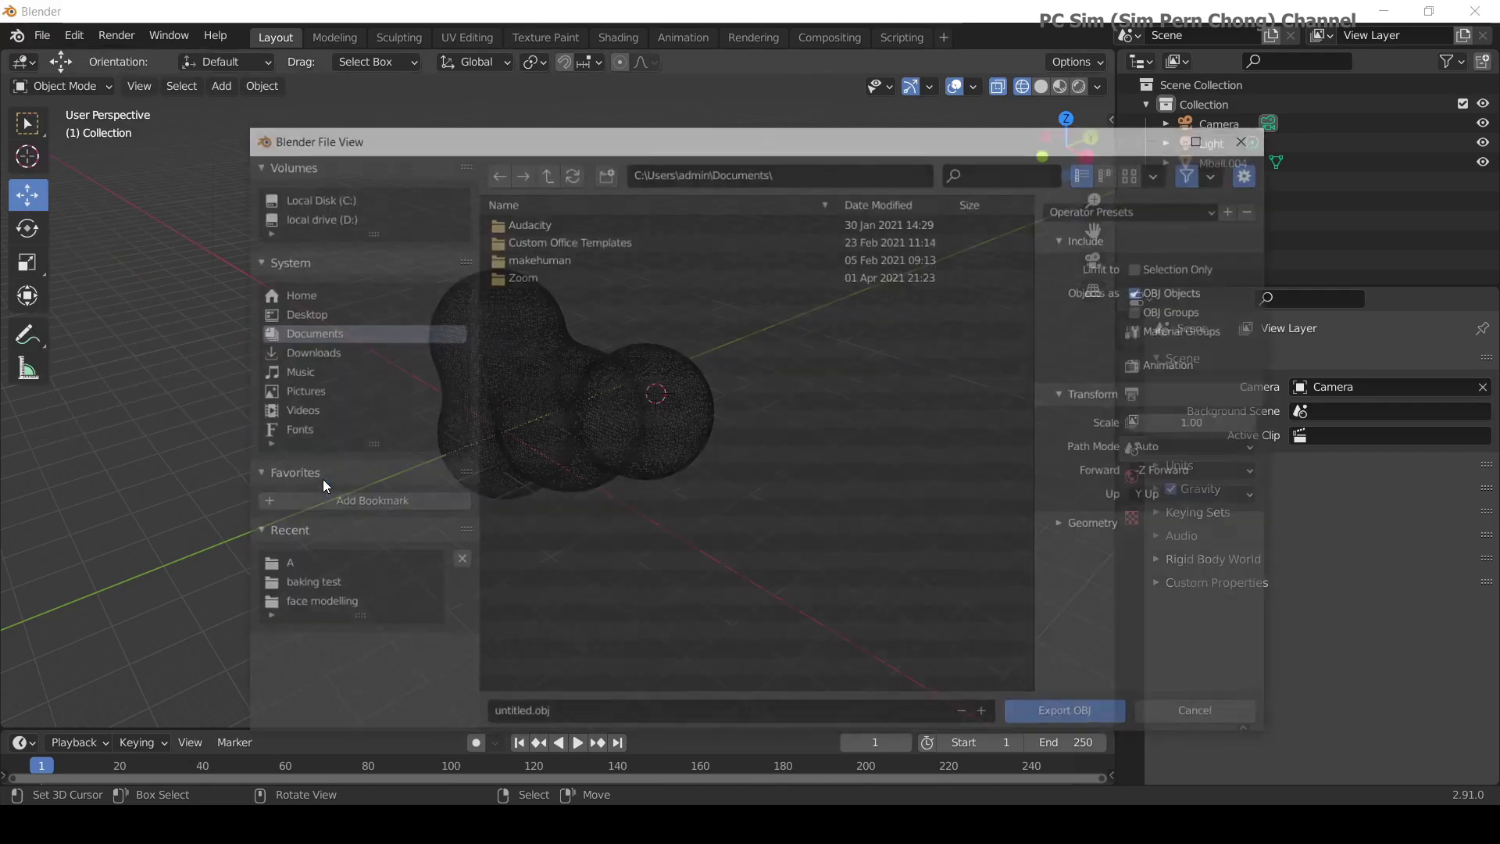
left_click(321, 568)
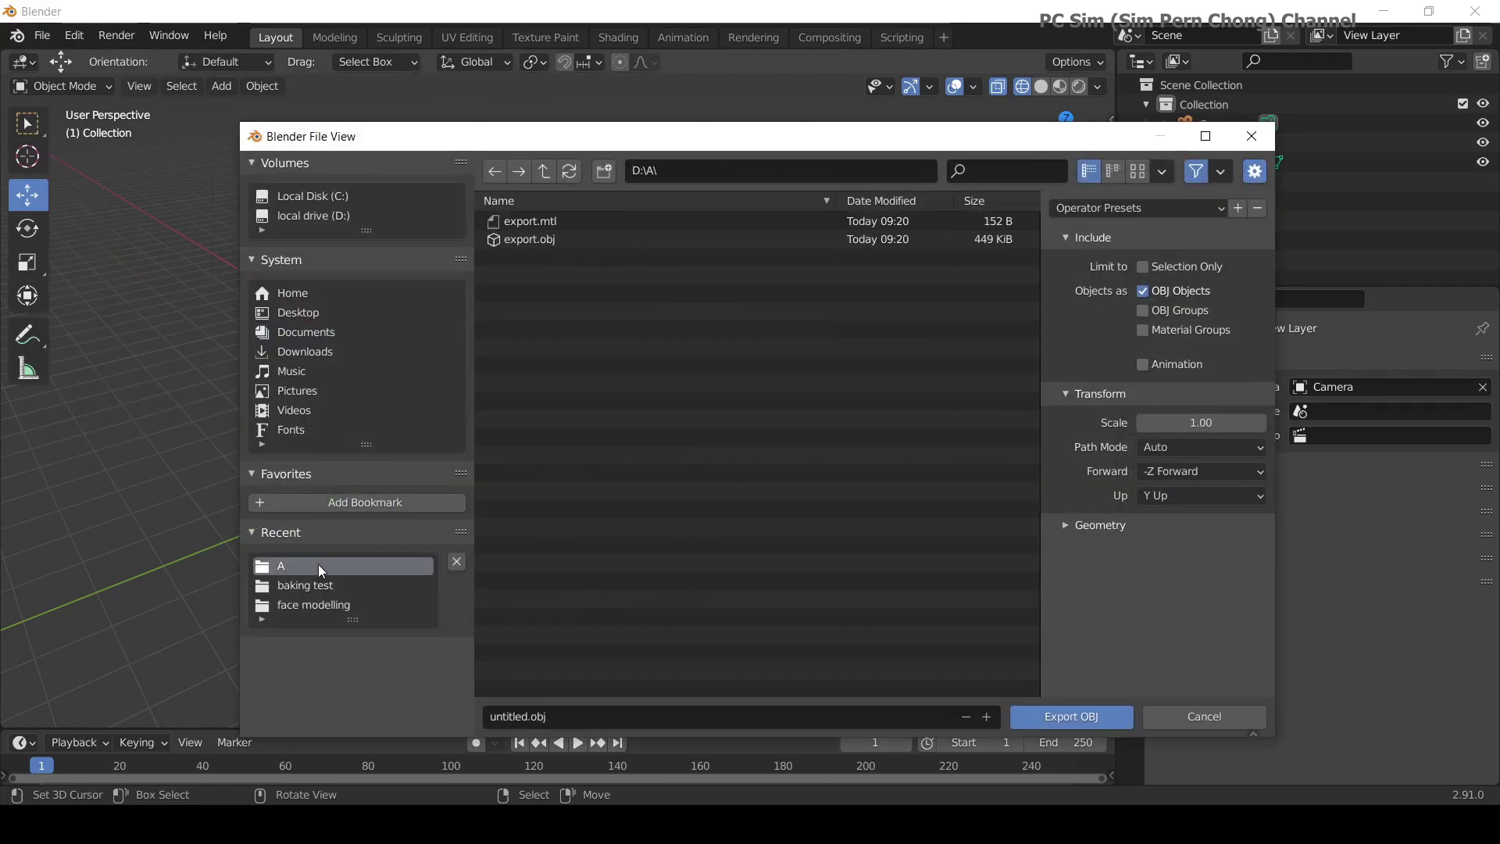
left_click(538, 716)
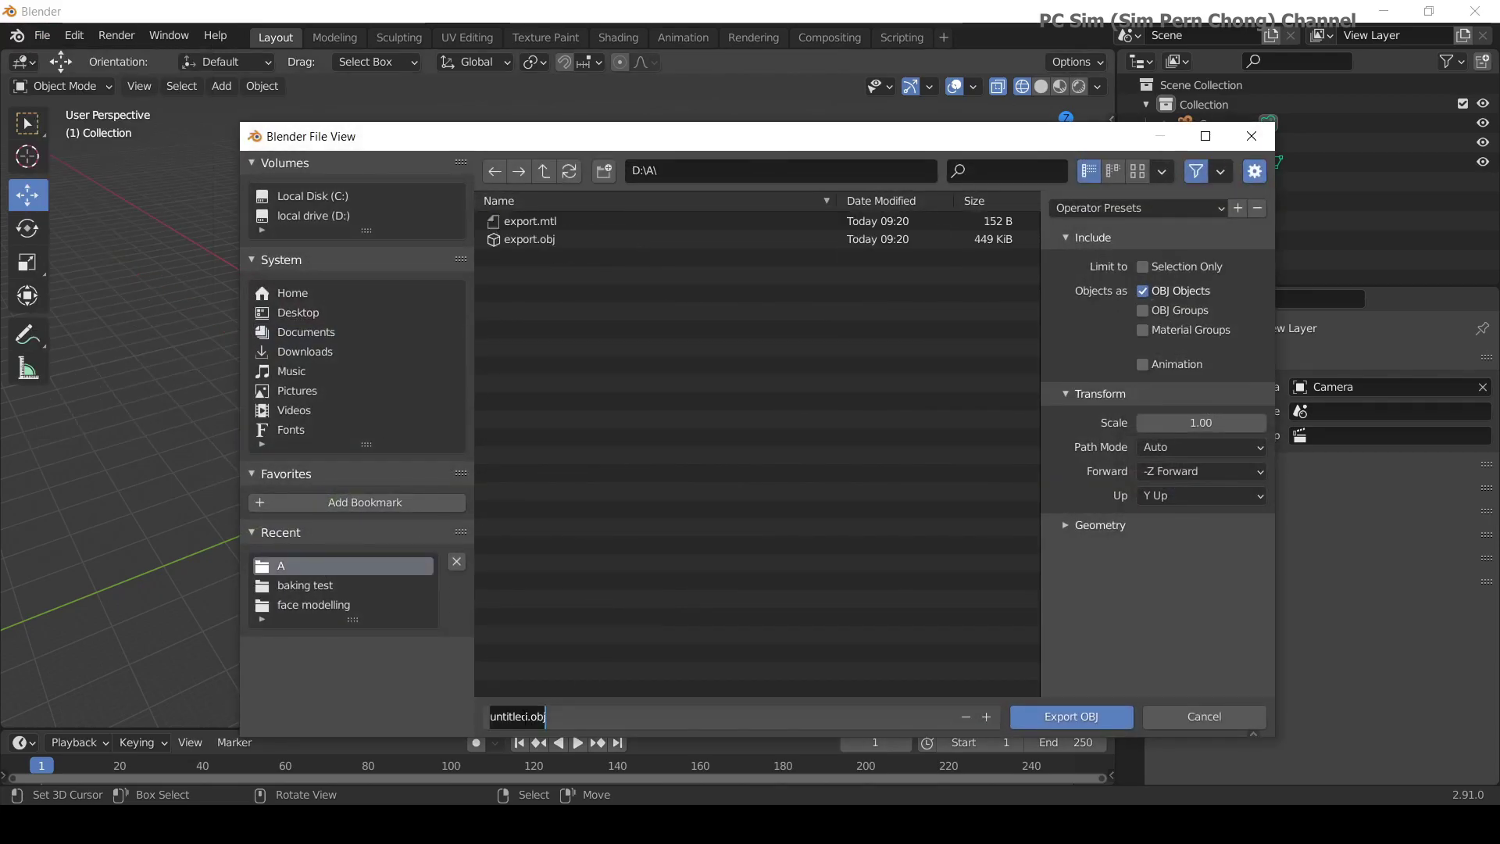
left_click_drag(526, 715, 452, 711)
type("bl")
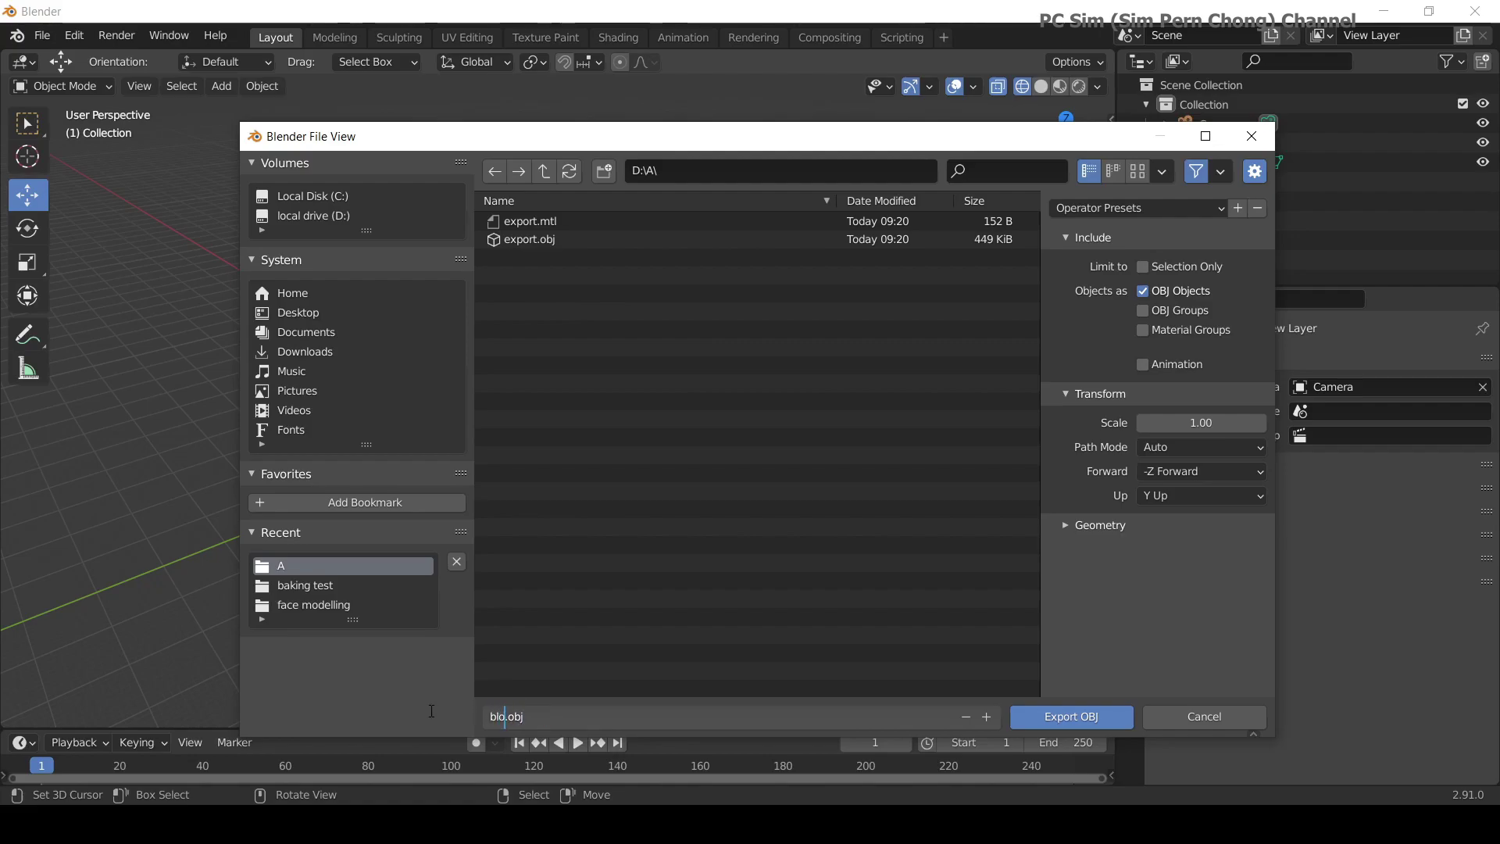
type("ob")
left_click(1052, 717)
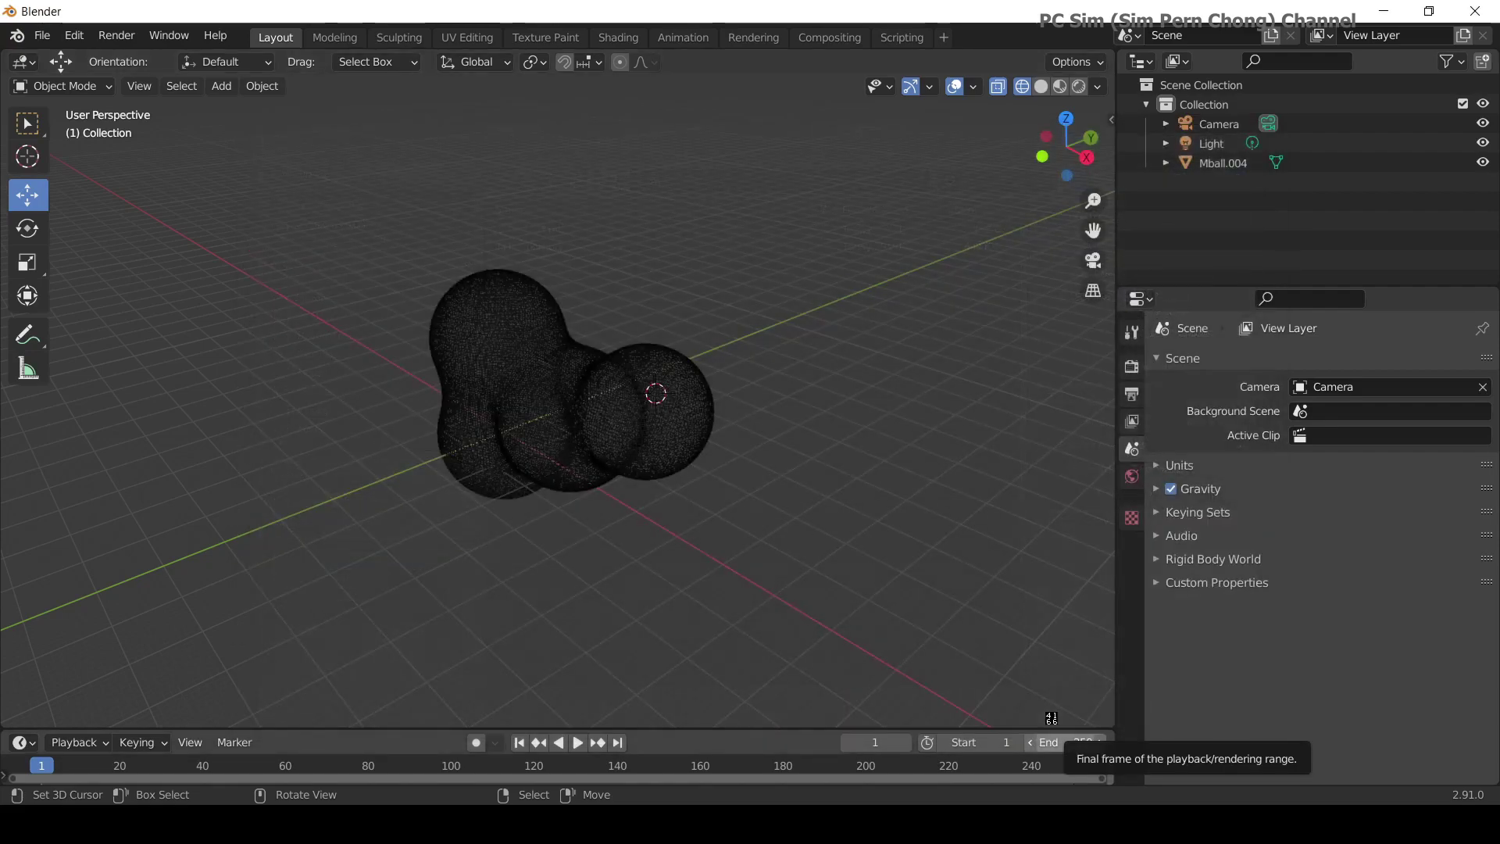
Switch to Rhino, move the four original spheres away from the origin along the Y axis and deselect them.
left_click(962, 727)
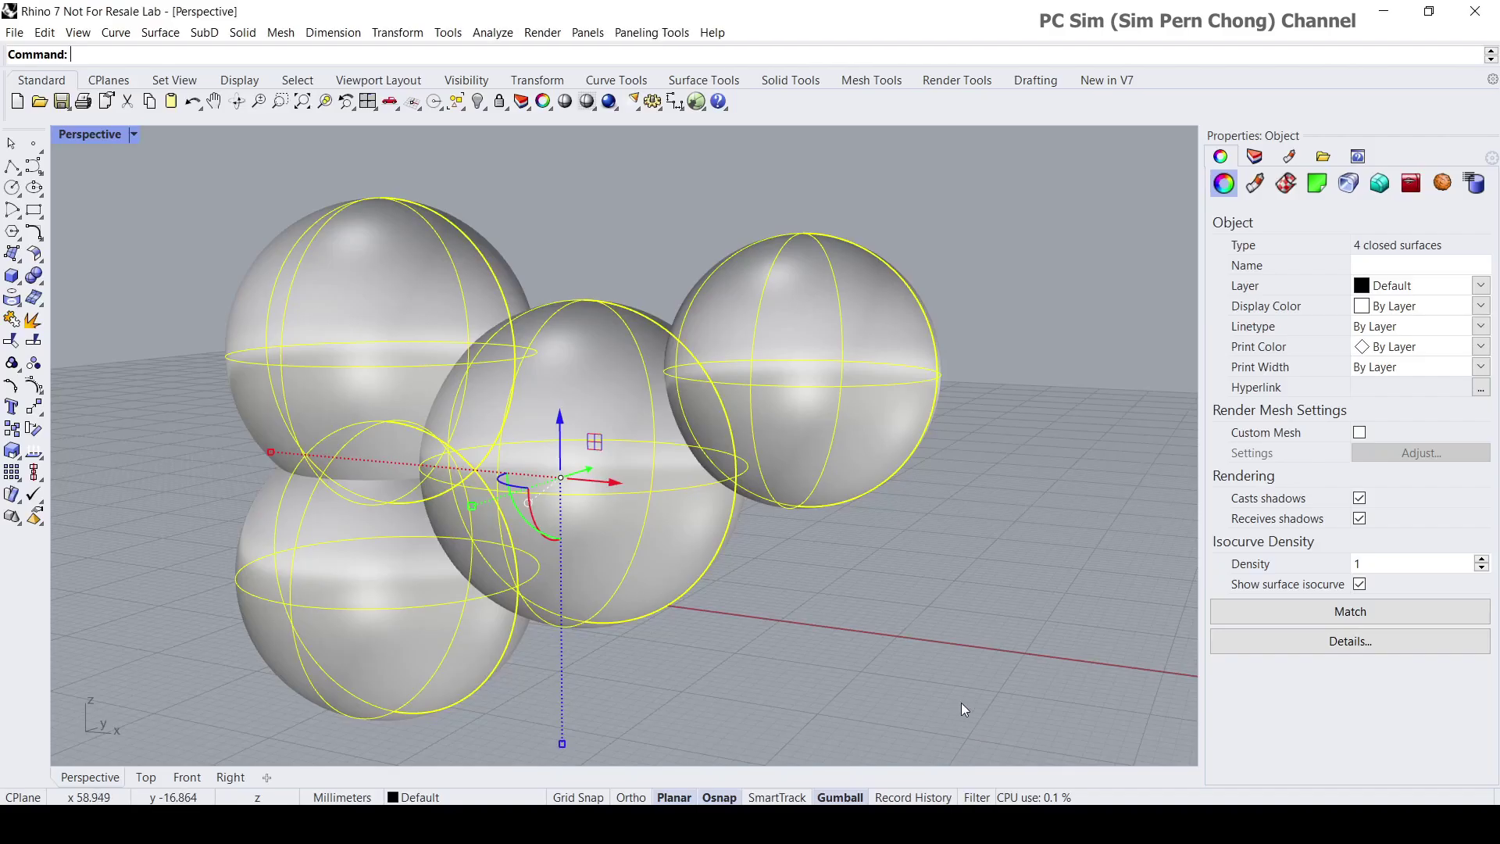
scroll(899, 483, "down", 3)
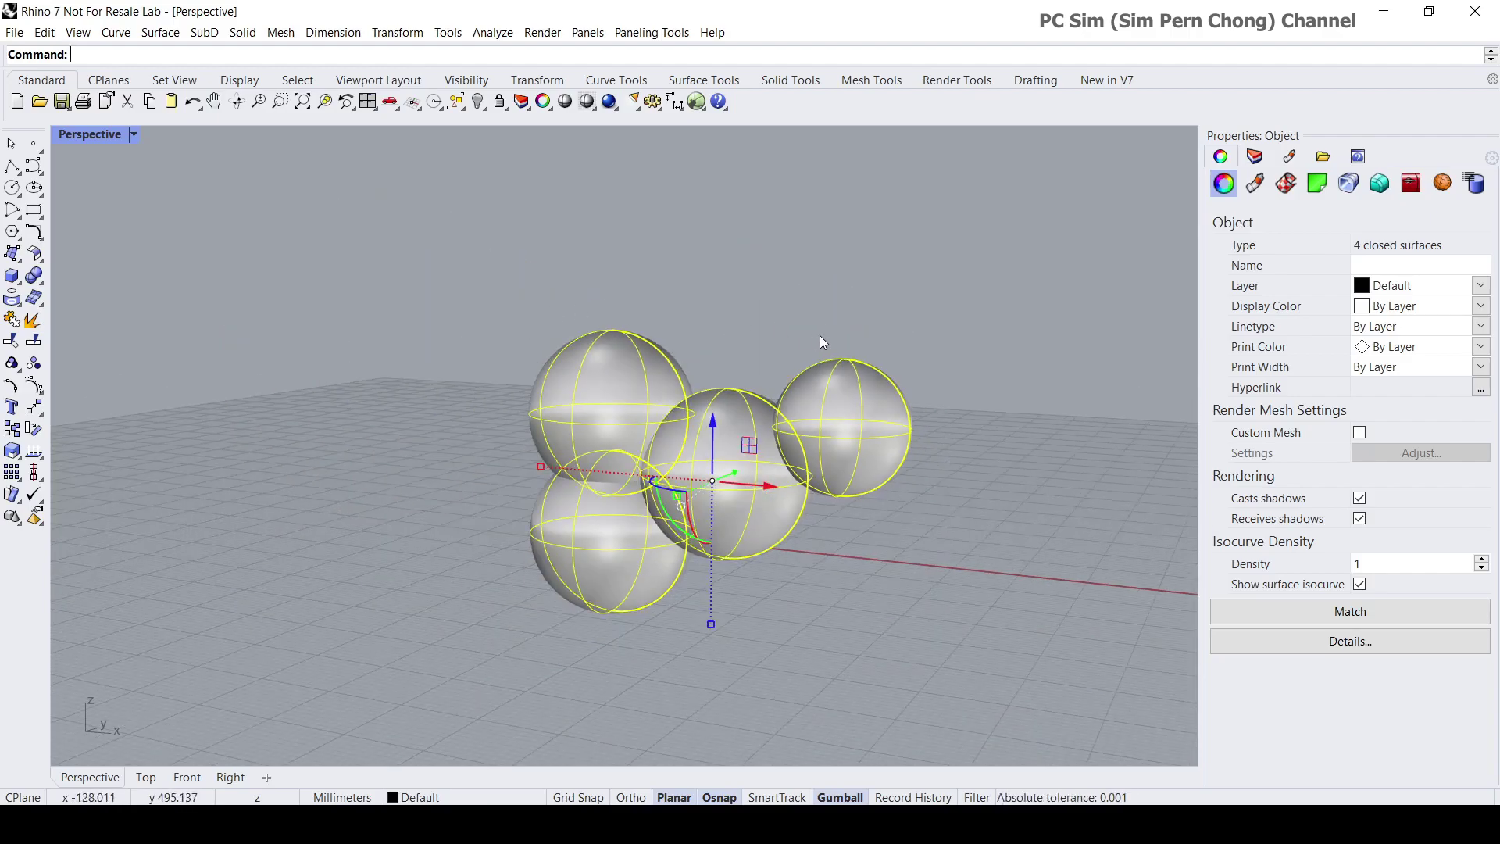
right_click_drag(897, 329, 918, 391)
left_click_drag(677, 433, 994, 370)
left_click(537, 418)
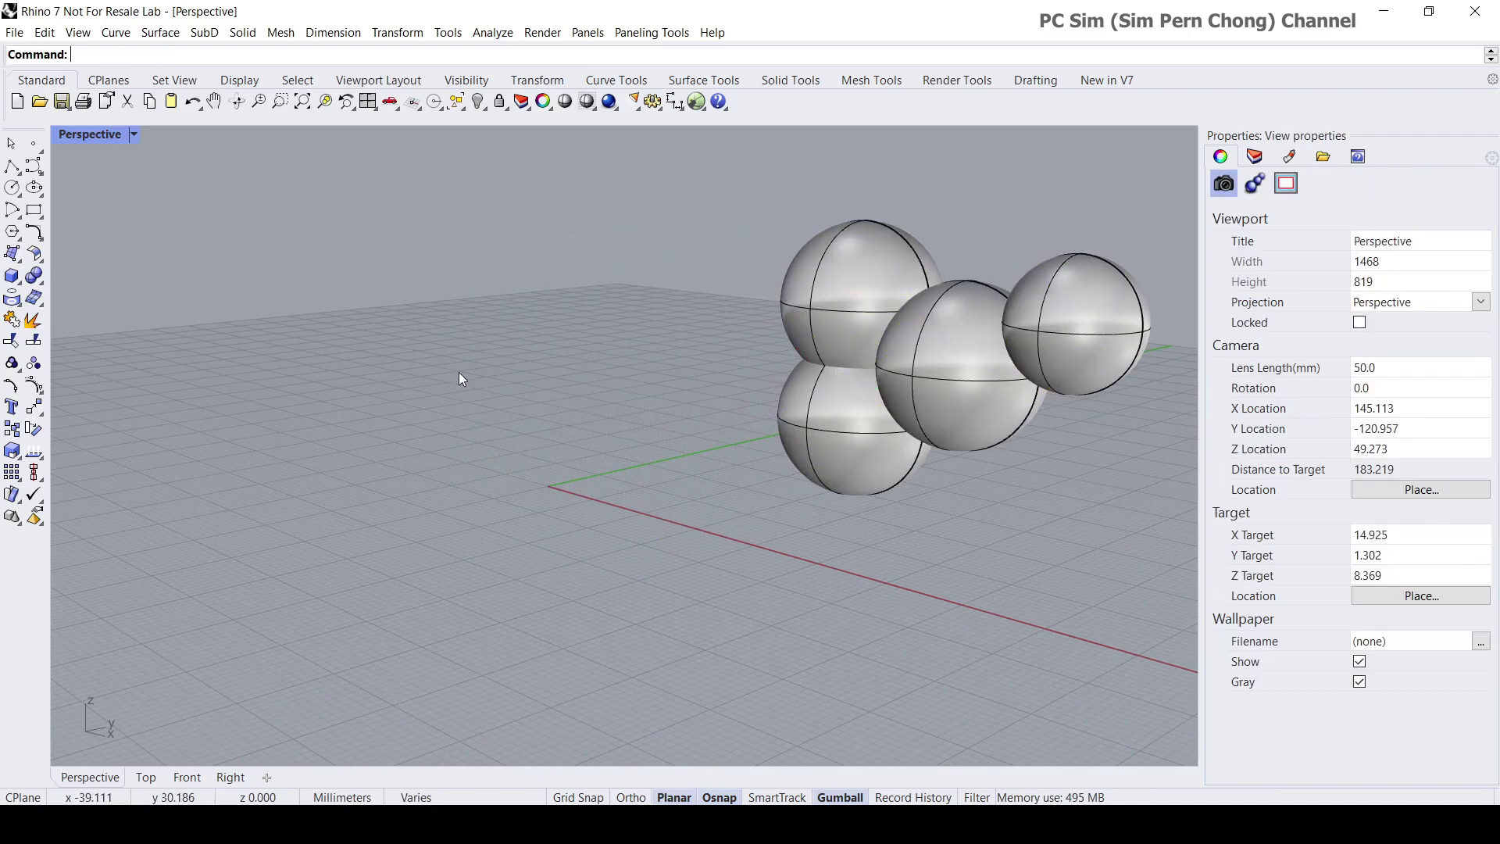
Import blob.obj from the D:\A folder, keeping OBJ Y mapped to Rhino Z in the import options.
left_click(14, 32)
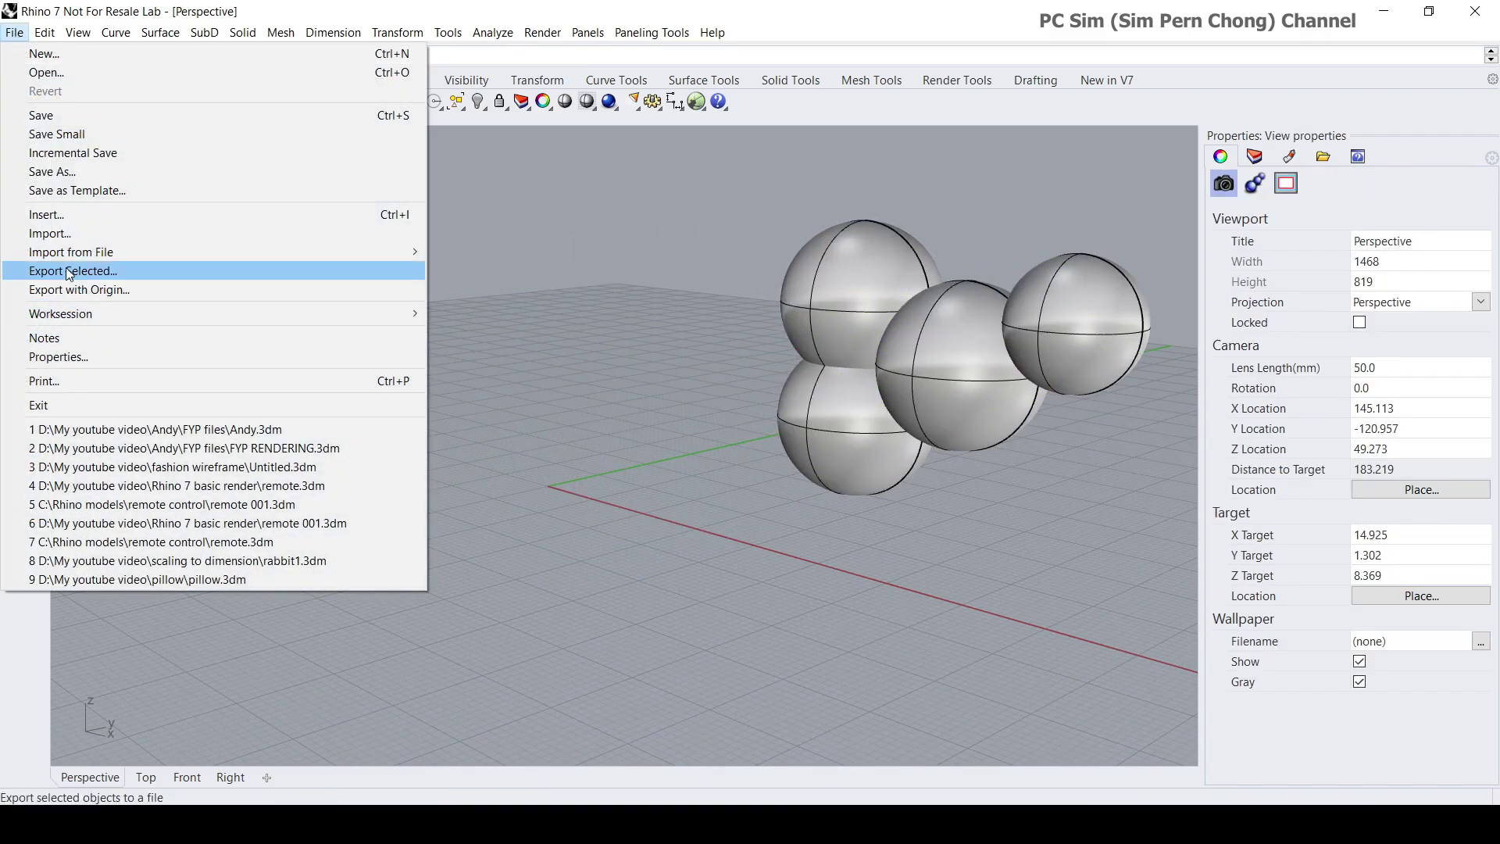
left_click(49, 233)
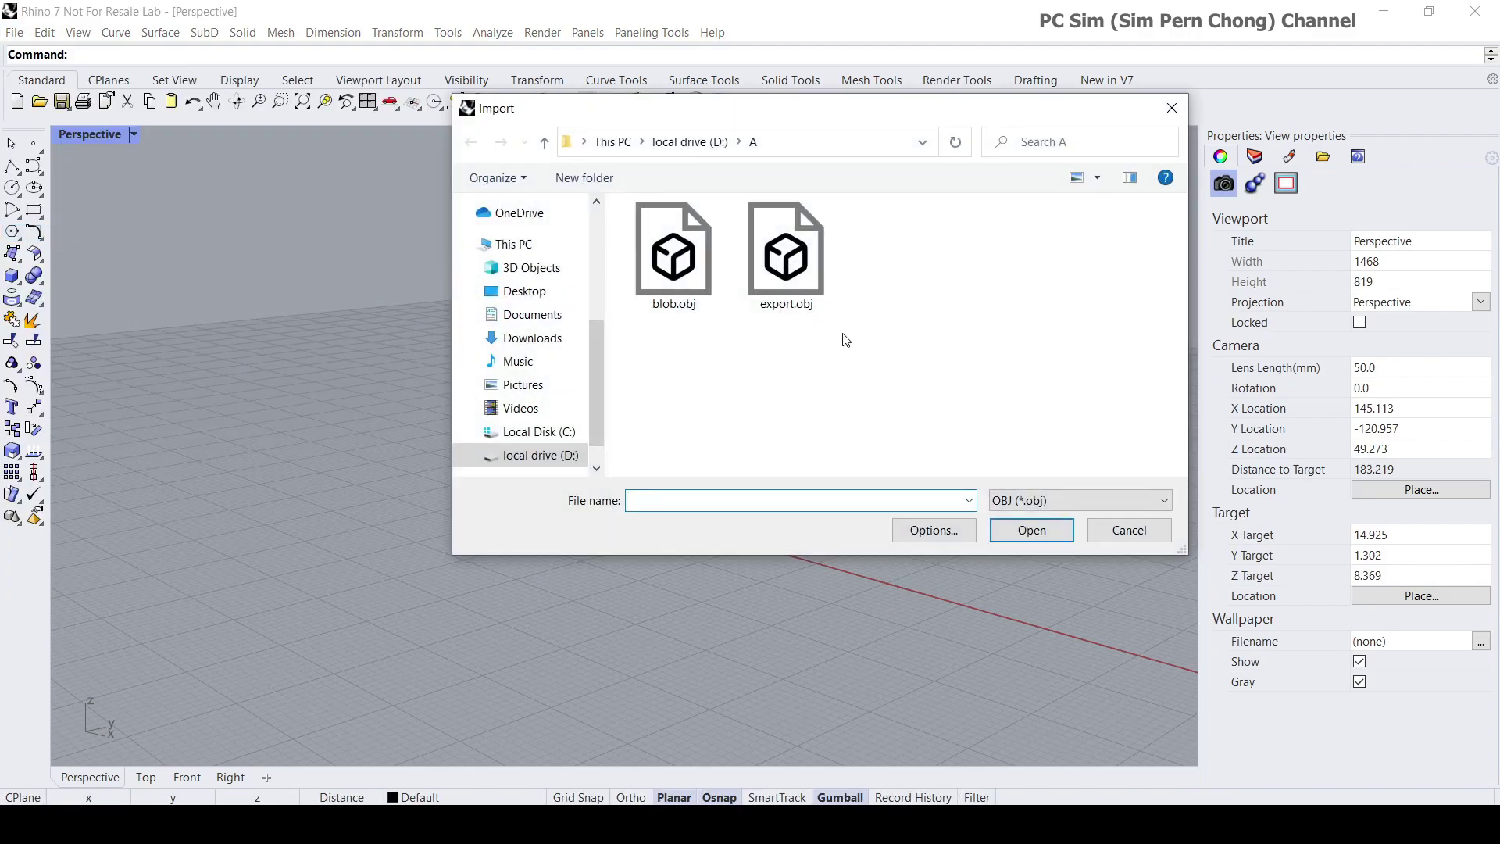
left_click(674, 254)
left_click(1018, 523)
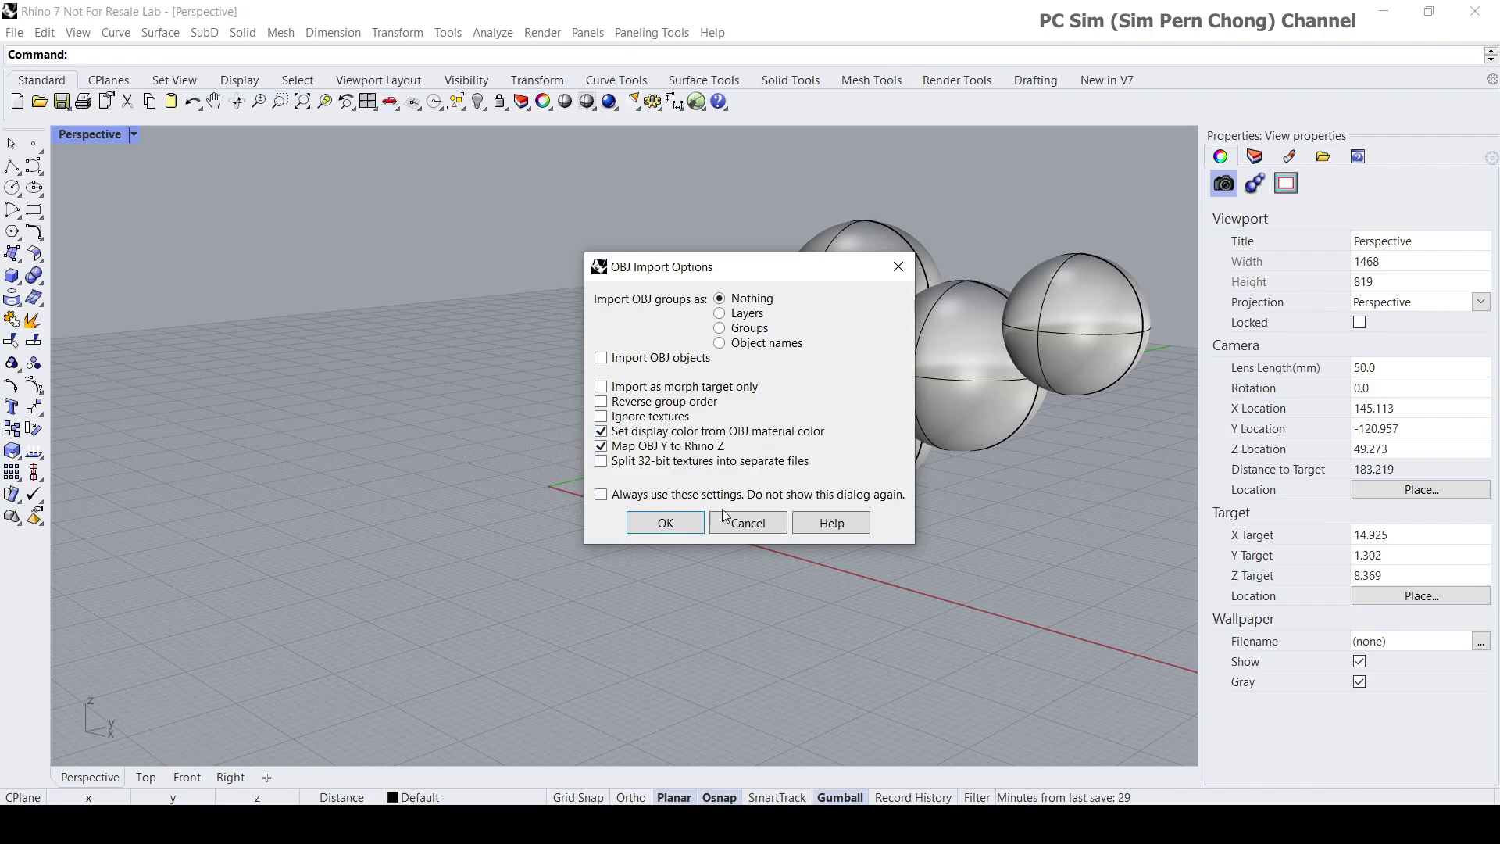
left_click(679, 520)
right_click_drag(677, 521, 808, 503)
left_click(919, 533)
Set the imported blob mesh's display color to By Layer and deselect it.
left_click(784, 407)
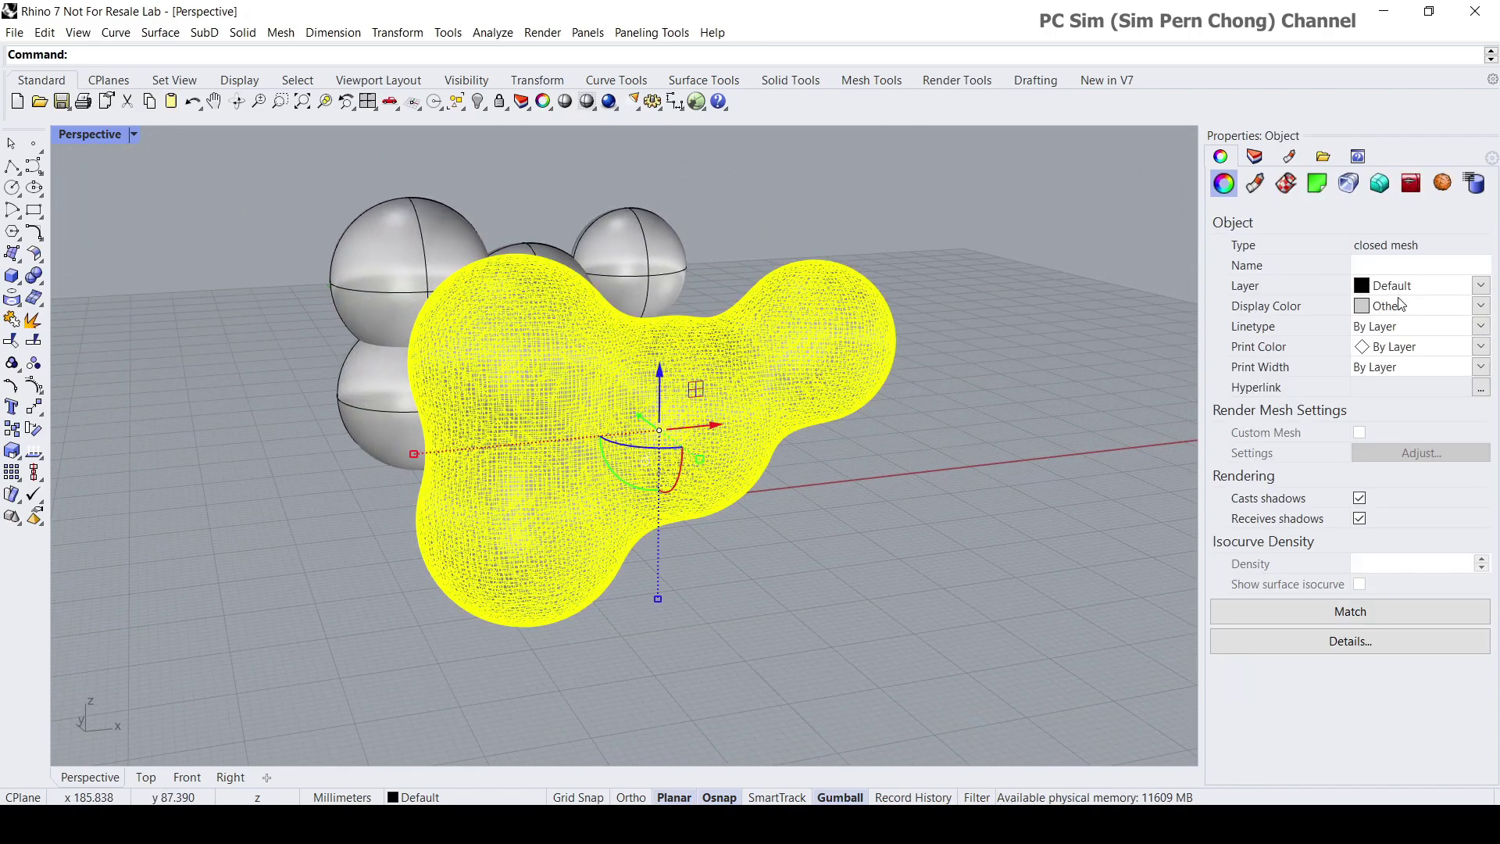
left_click(1480, 305)
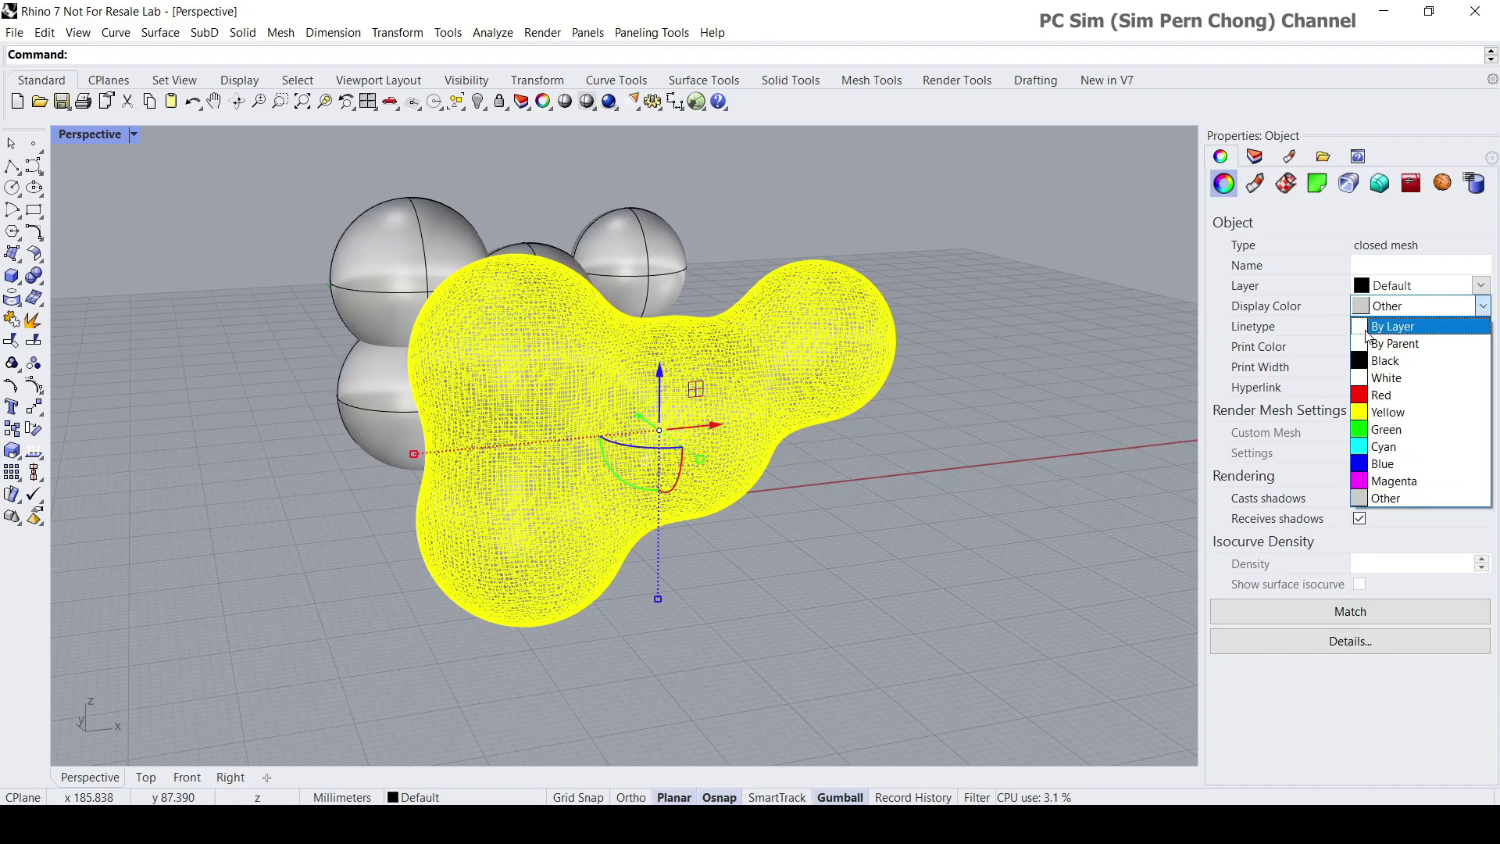
left_click(1328, 322)
left_click(944, 303)
Examine the mesh density and the smooth blends between the spheres of the imported blob from several sides.
right_click_drag(944, 302, 930, 362)
scroll(503, 406, "up", 16)
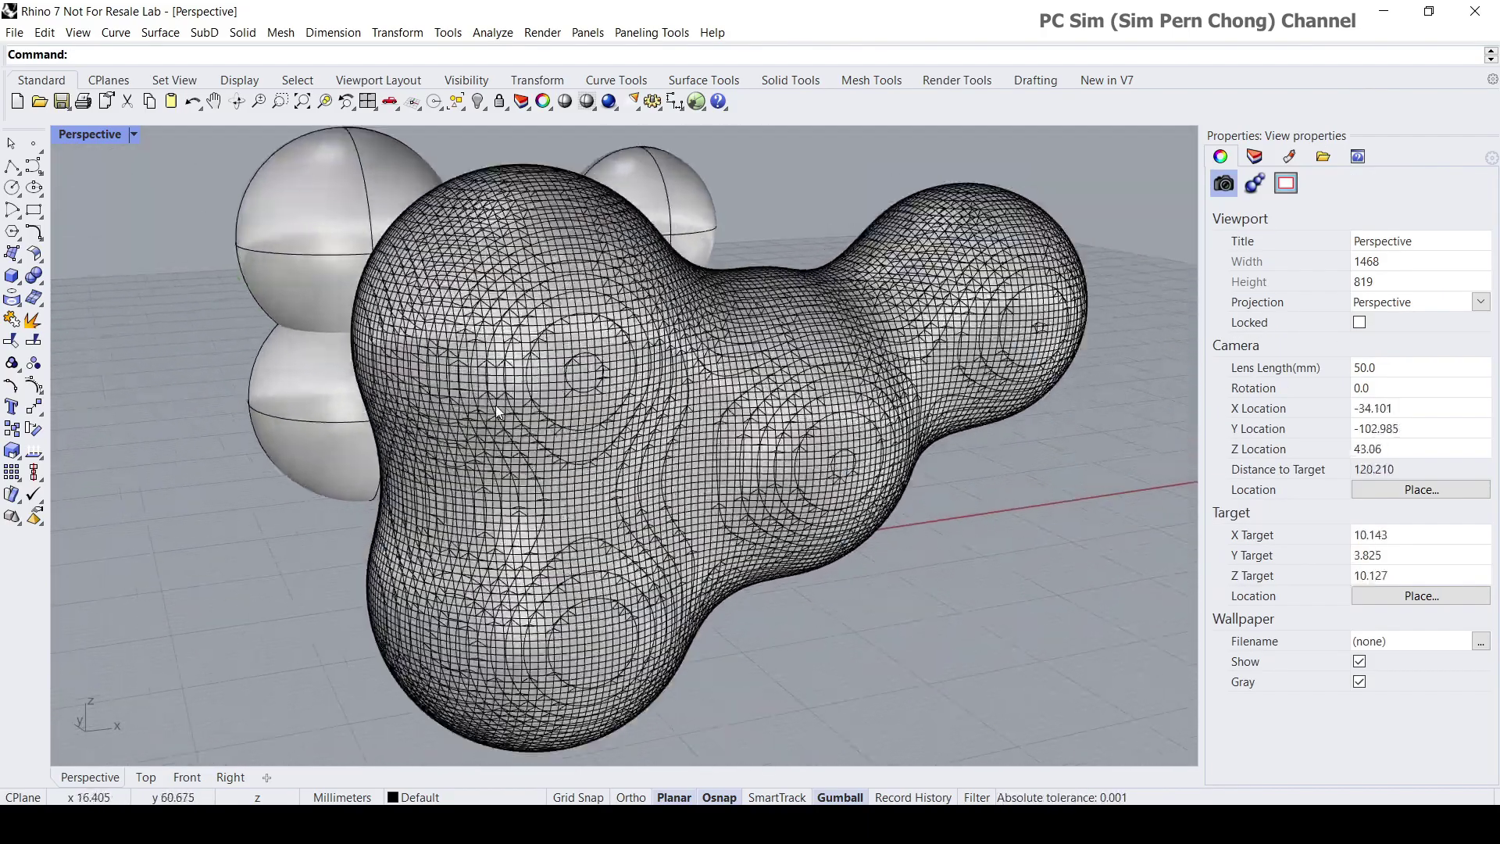
scroll(469, 367, "down", 15)
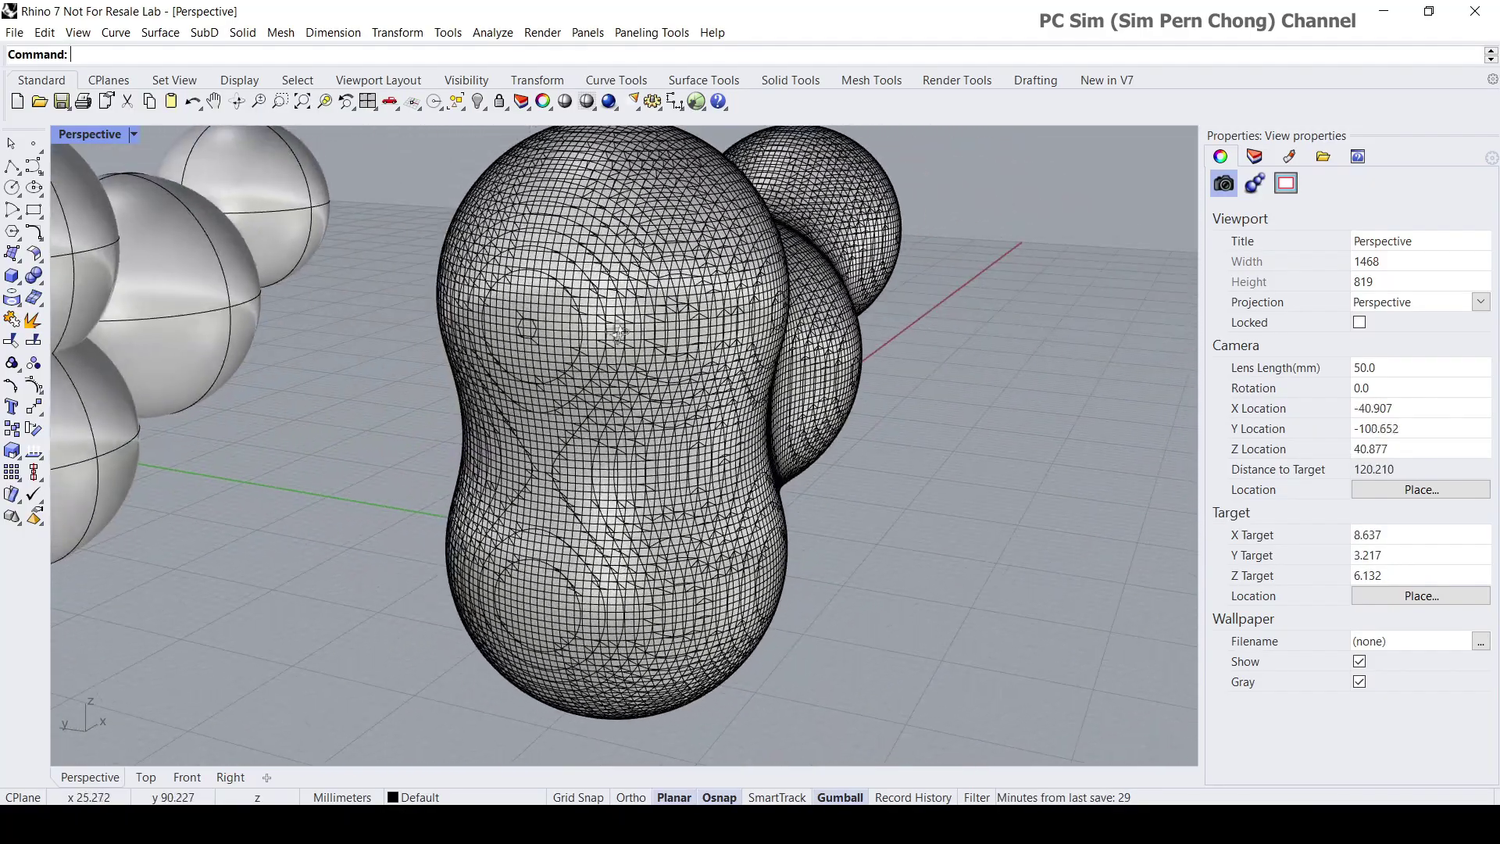
left_click(611, 323)
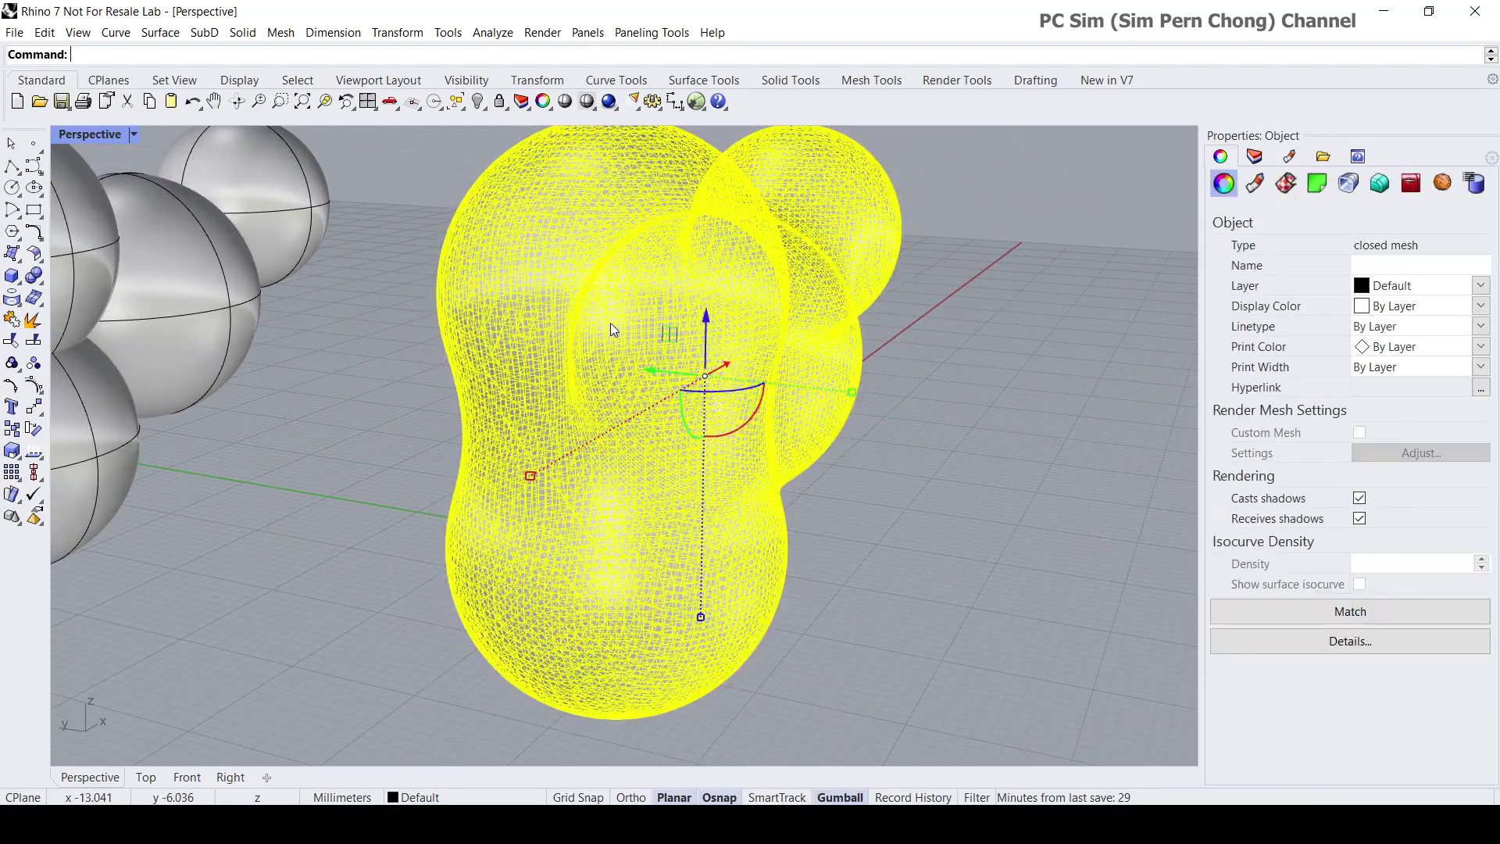
scroll(668, 375, "down", 5)
left_click(843, 449)
mouse_move(842, 448)
right_mouse_down()
mouse_move(752, 480)
mouse_move(624, 480)
mouse_move(445, 449)
mouse_move(636, 438)
mouse_move(873, 447)
mouse_move(868, 461)
right_mouse_up()
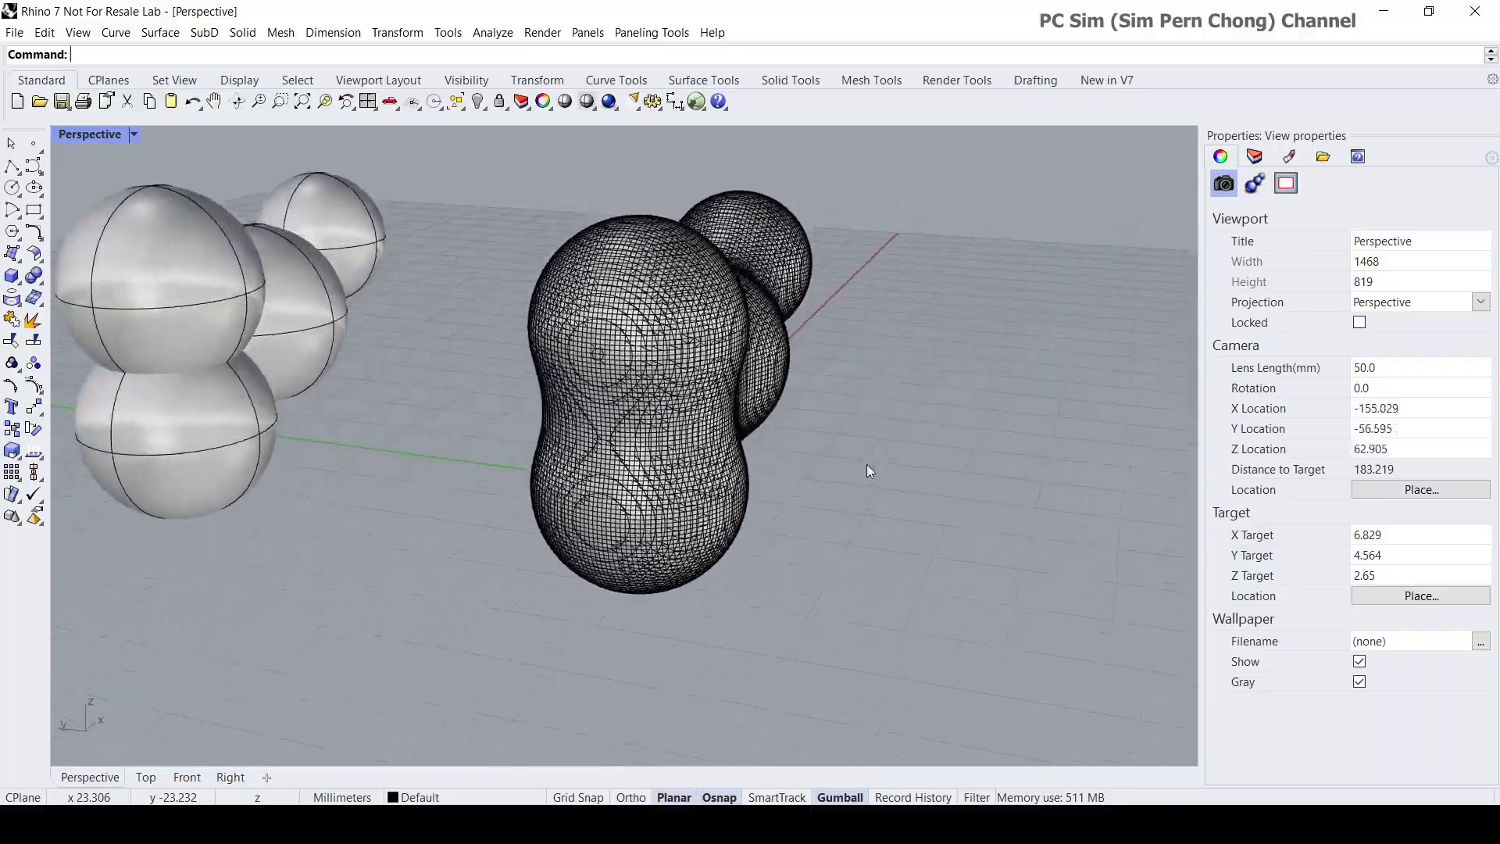
scroll(757, 406, "up", 5)
right_click_drag(757, 406, 745, 501)
scroll(767, 489, "down", 4)
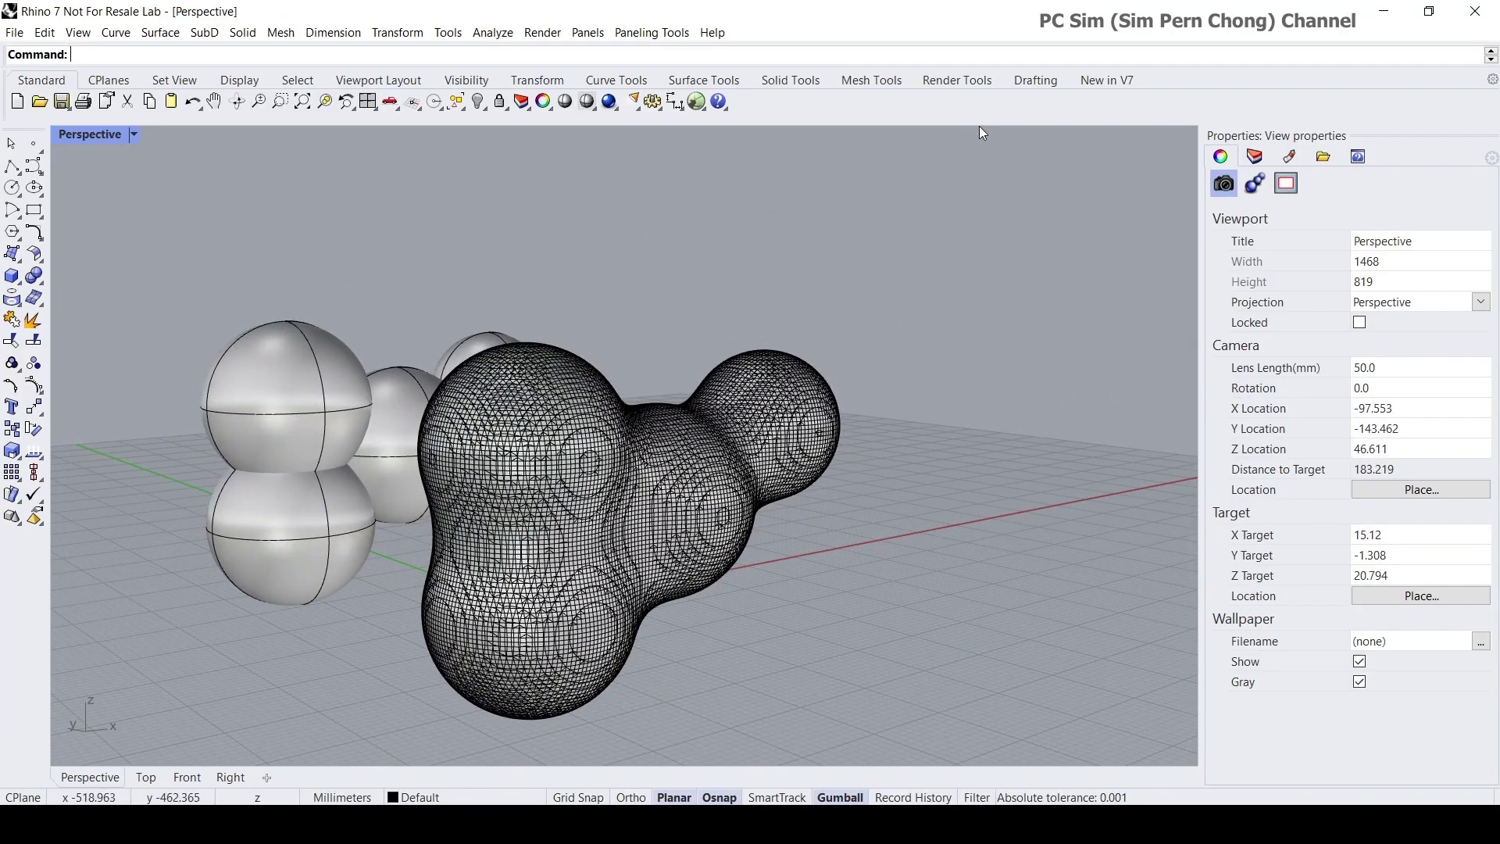
Open the SubD tools as a floating toolbar over the viewport.
left_click(1099, 83)
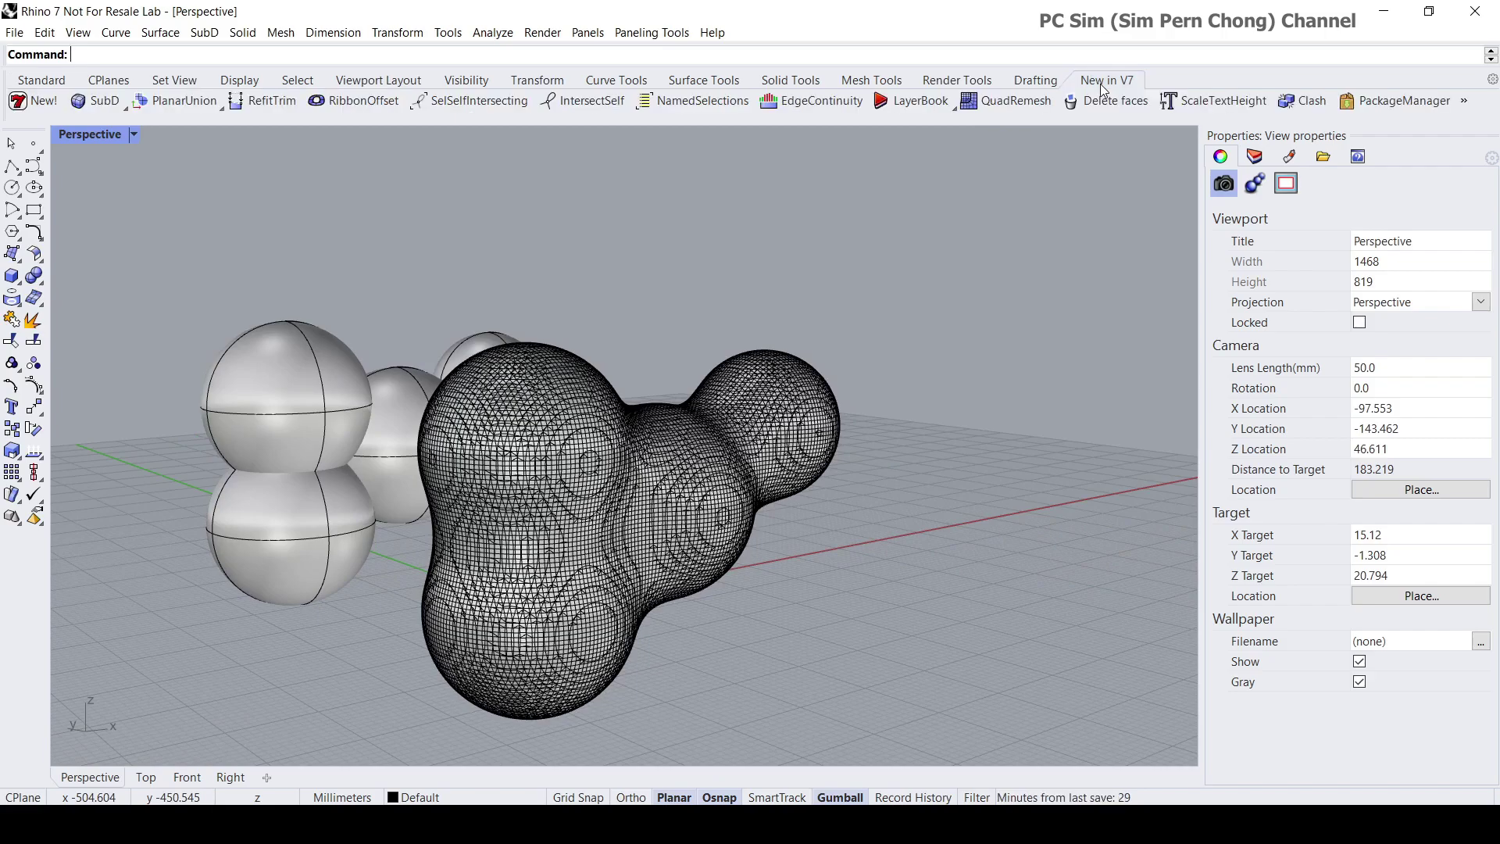
left_click(86, 107)
left_click_drag(92, 117, 439, 176)
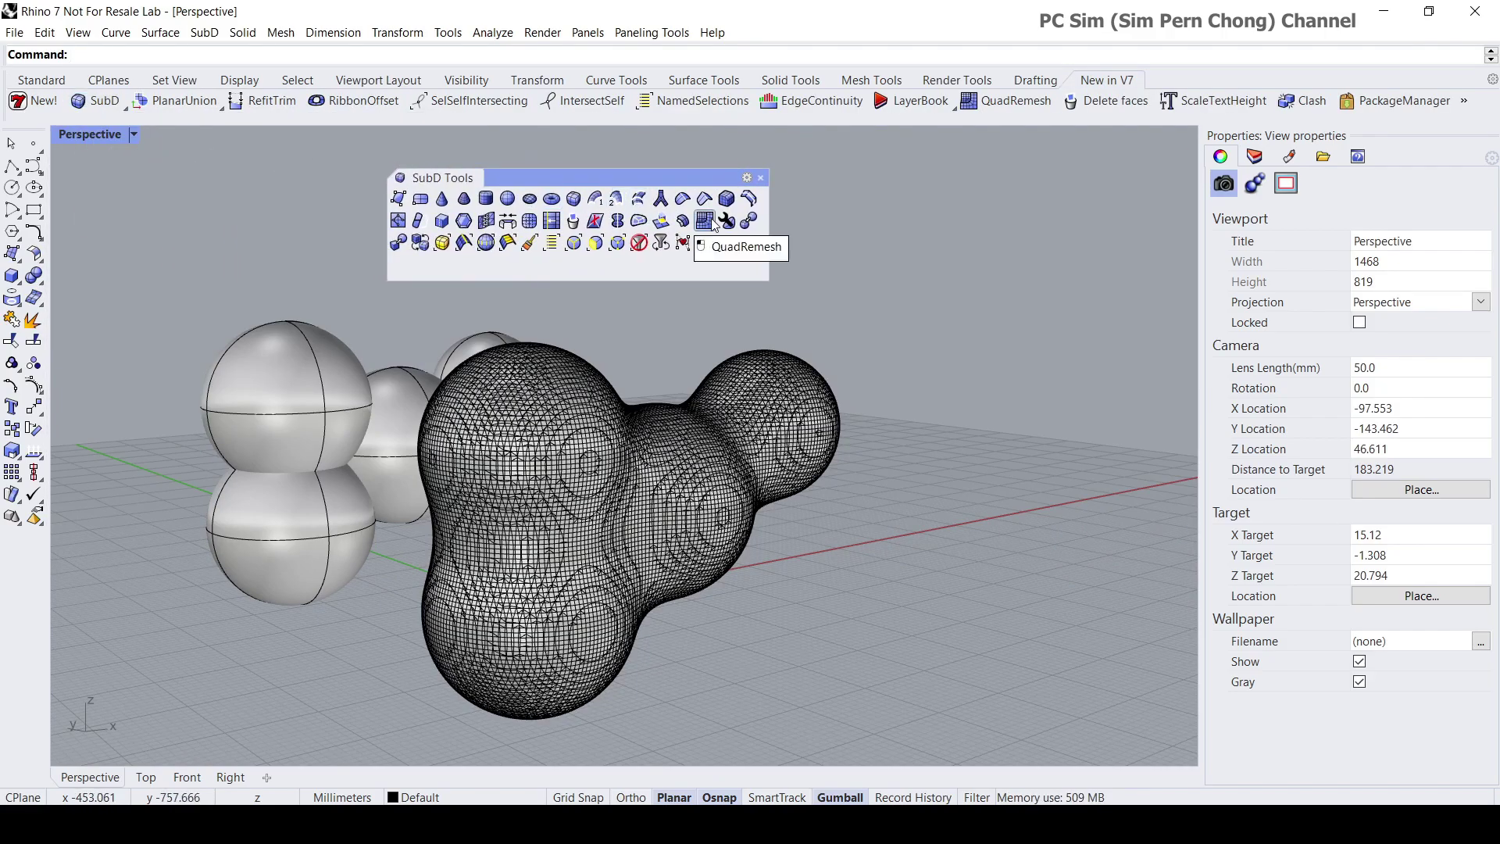
Start QuadRemesh on the imported blob mesh.
scroll(673, 368, "up", 5)
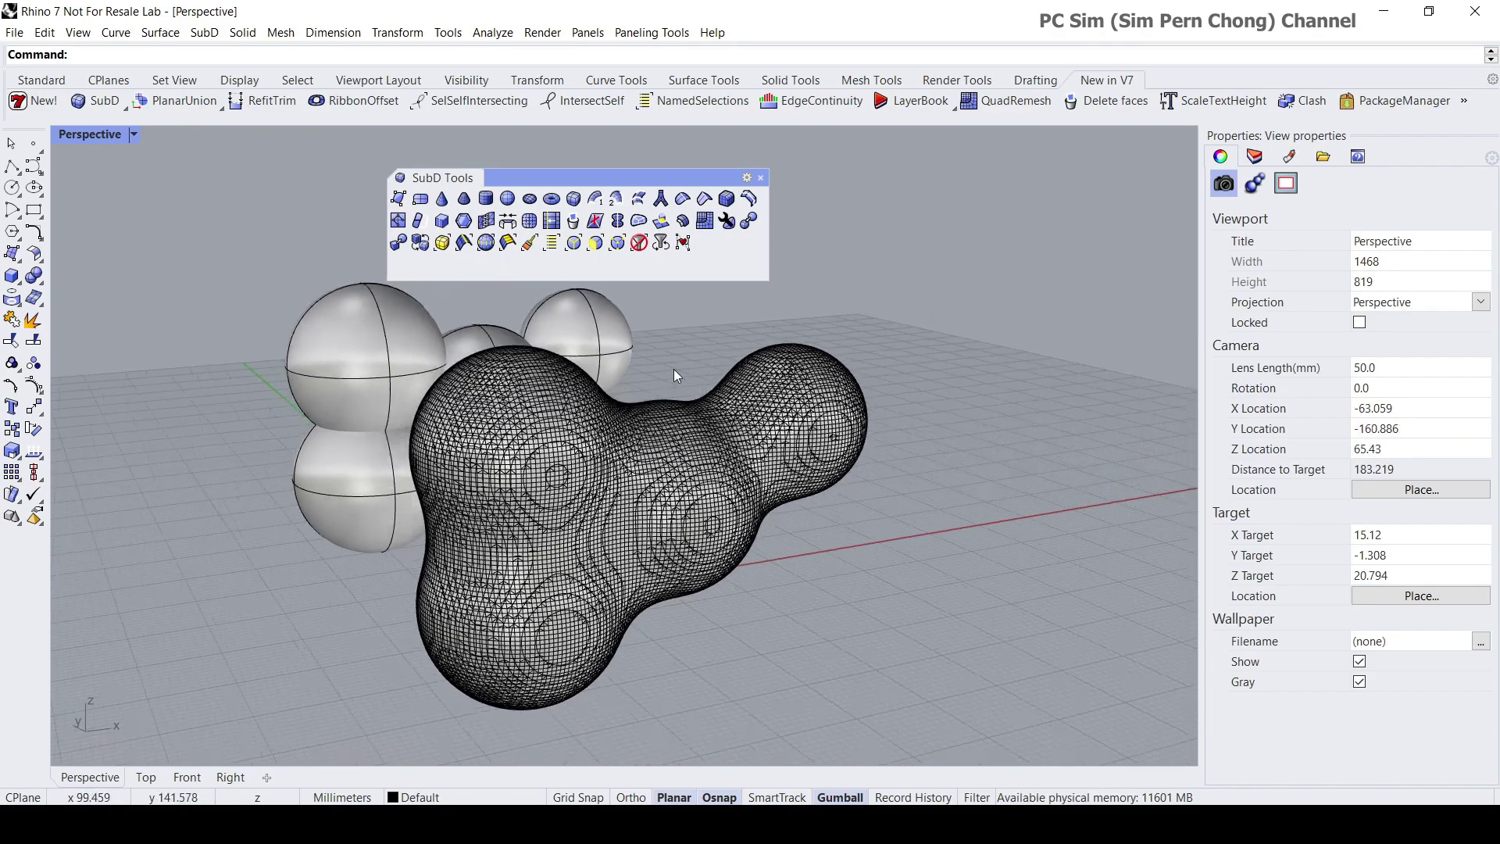
scroll(672, 368, "down", 5)
right_click_drag(673, 368, 703, 347)
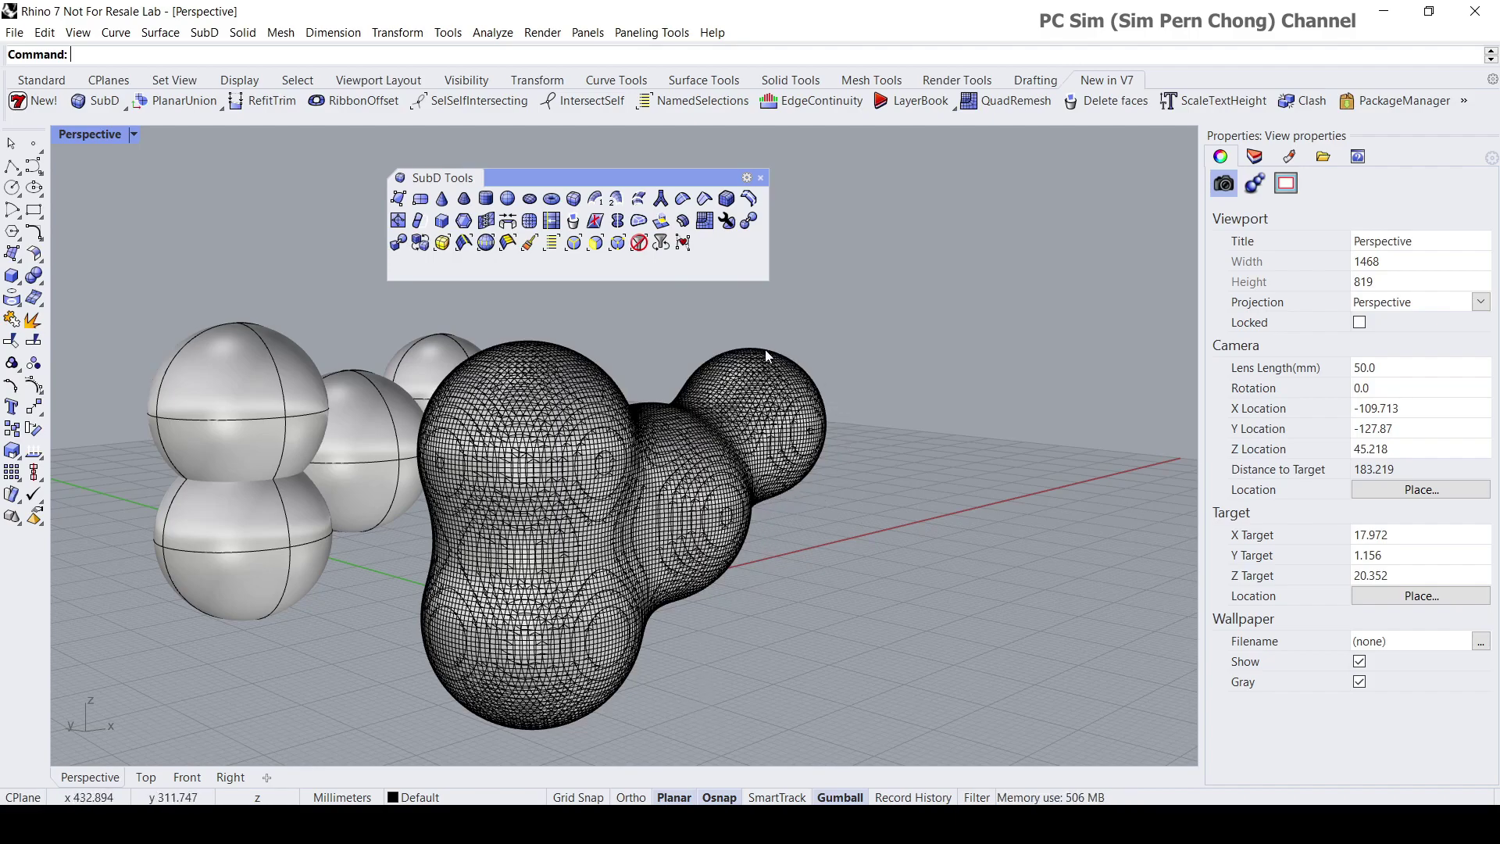
right_click_drag(664, 368, 671, 328)
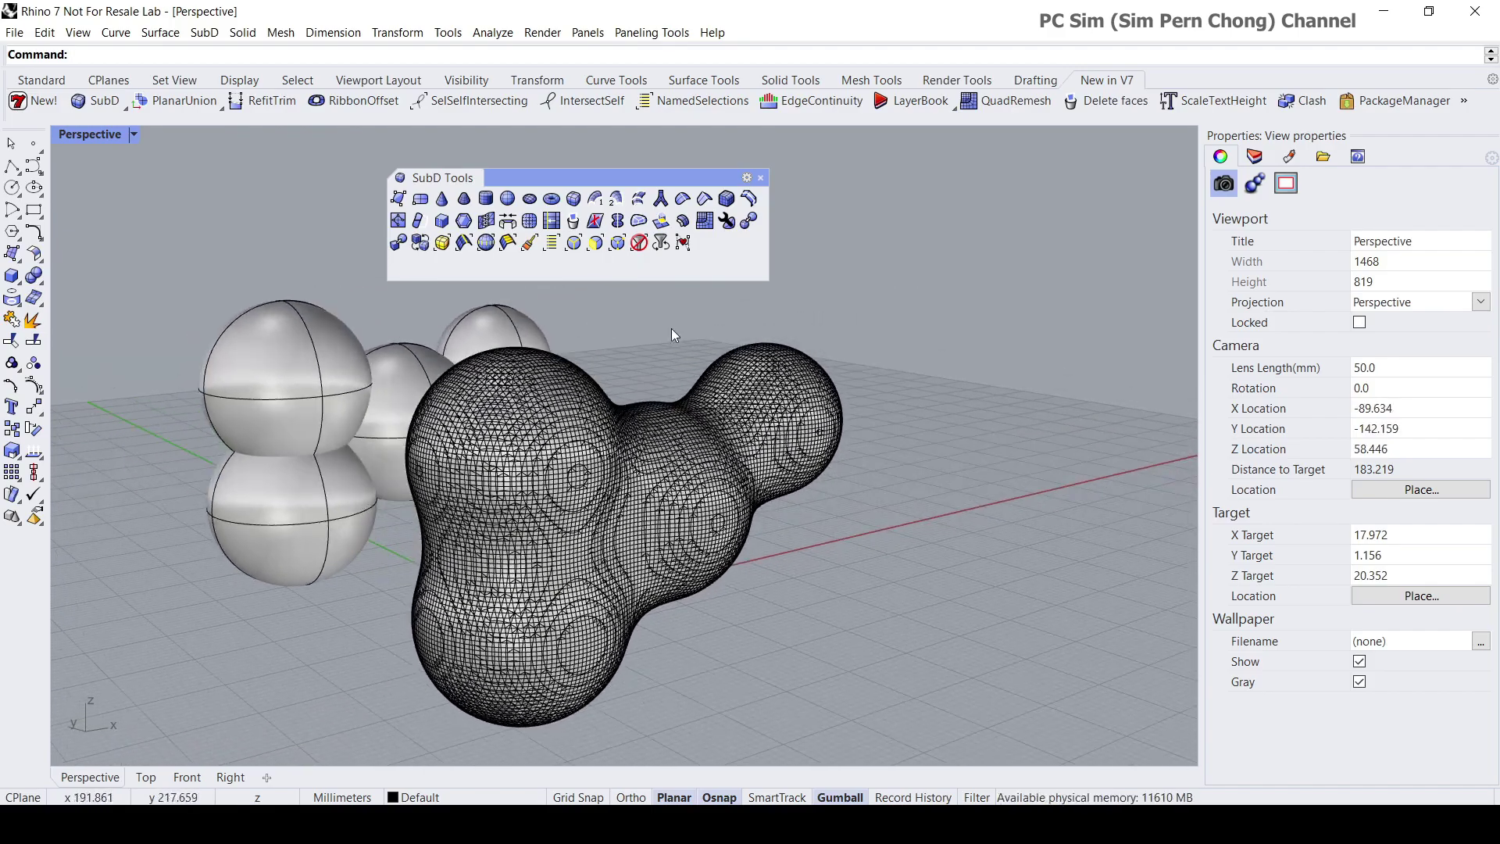
left_click(705, 221)
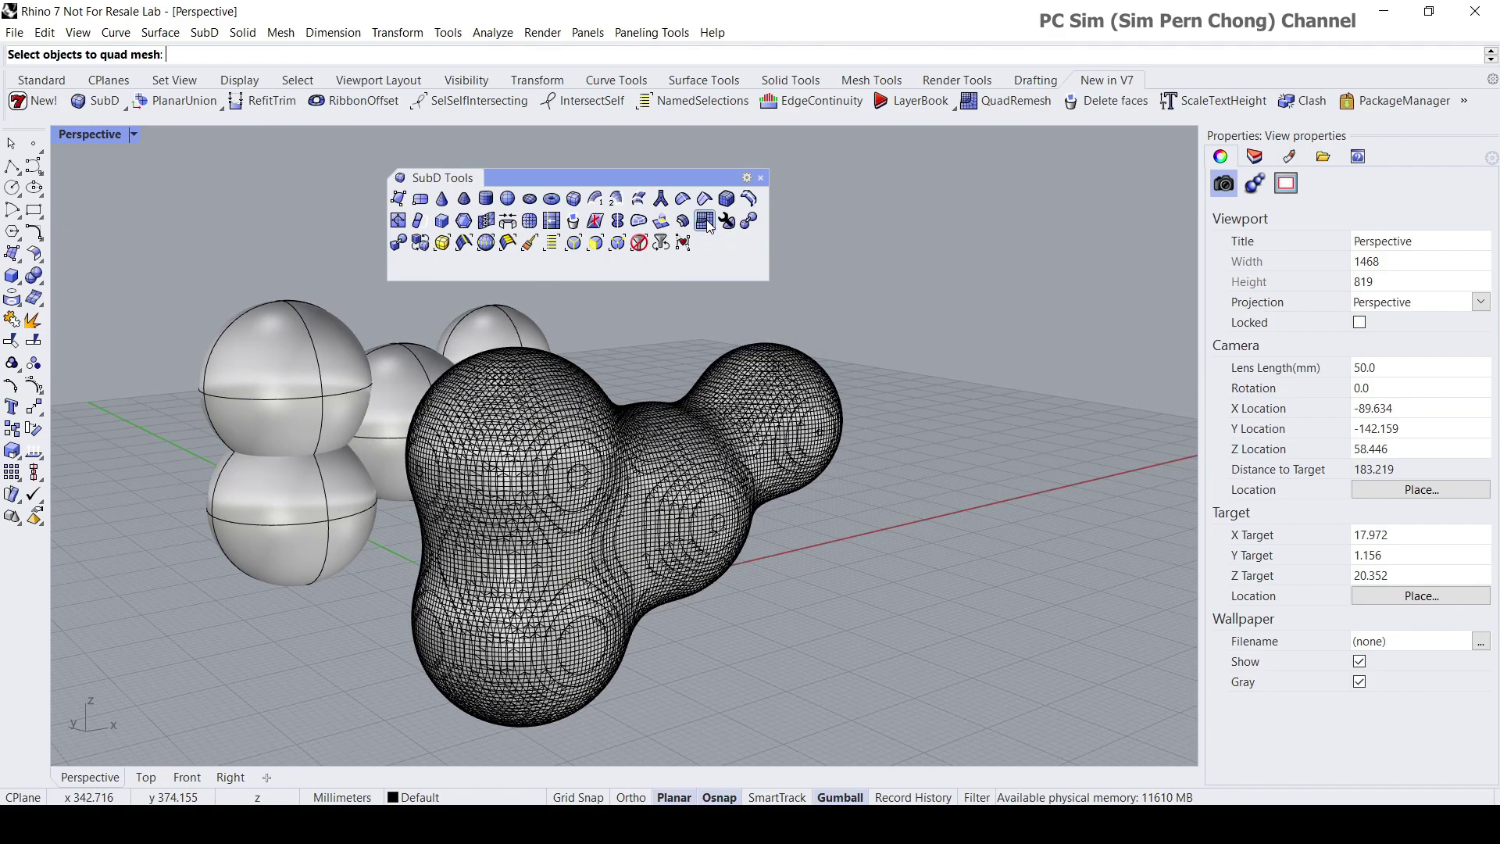
left_click(634, 498)
key("Return")
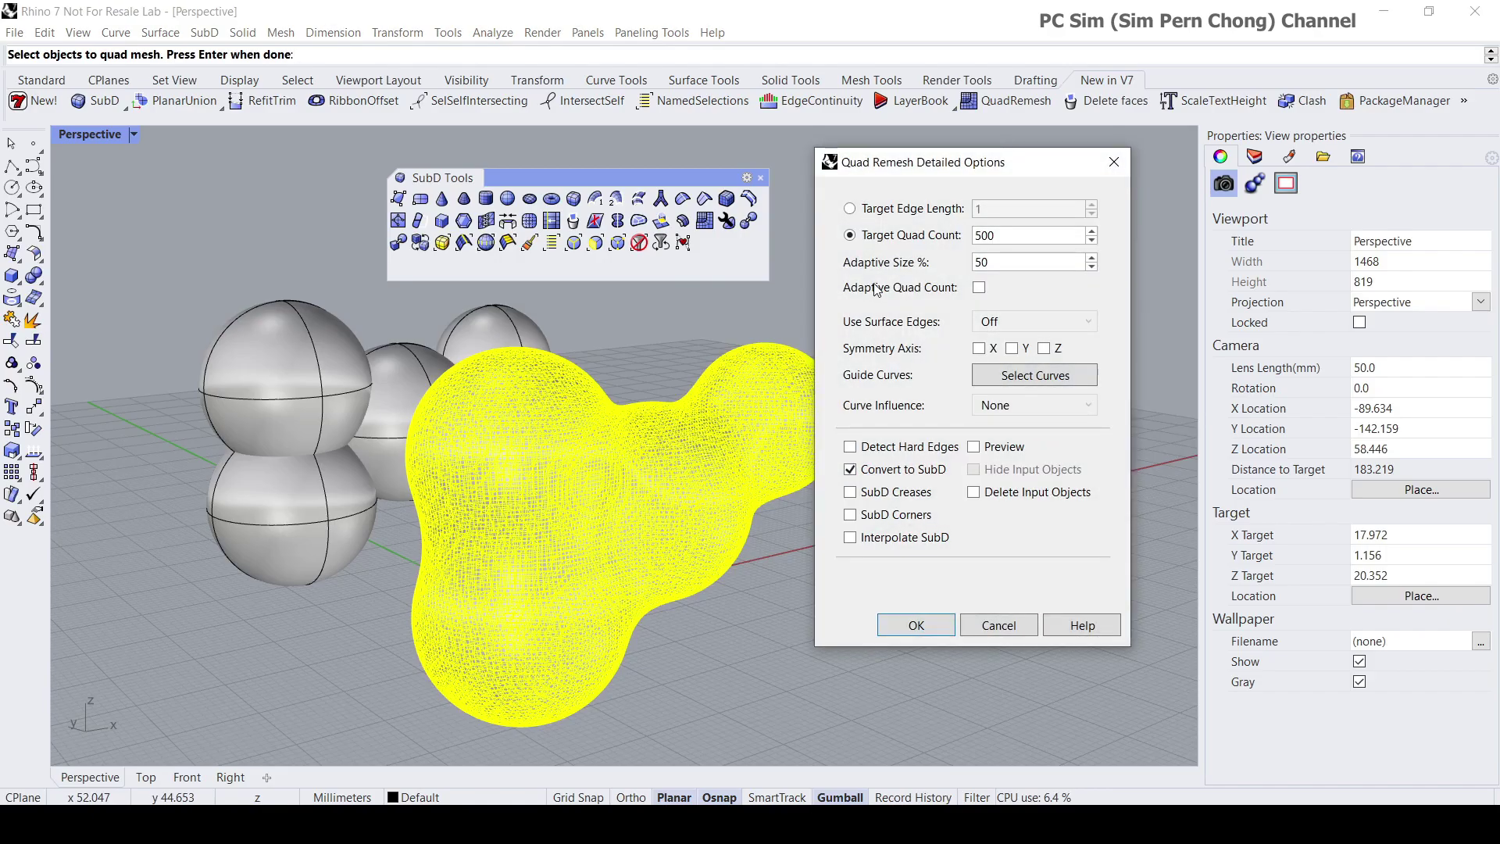
Preview the quad remesh of the blob with a target quad count of 500 and Convert to SubD enabled.
right_click_drag(682, 396, 529, 445, "shift")
scroll(613, 396, "up", 5)
scroll(614, 395, "down", 5)
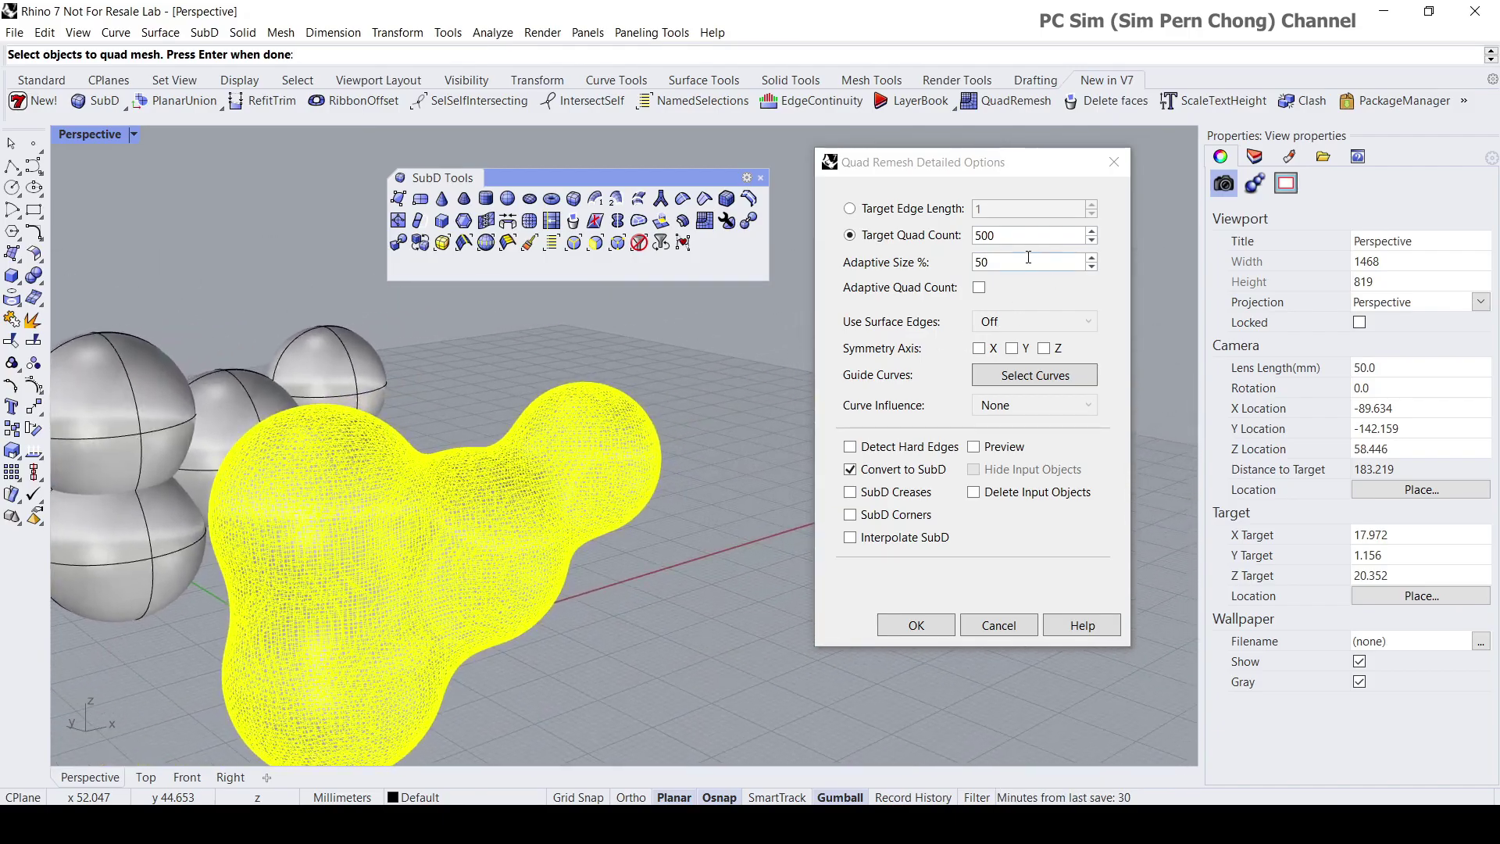
right_click_drag(618, 466, 753, 481)
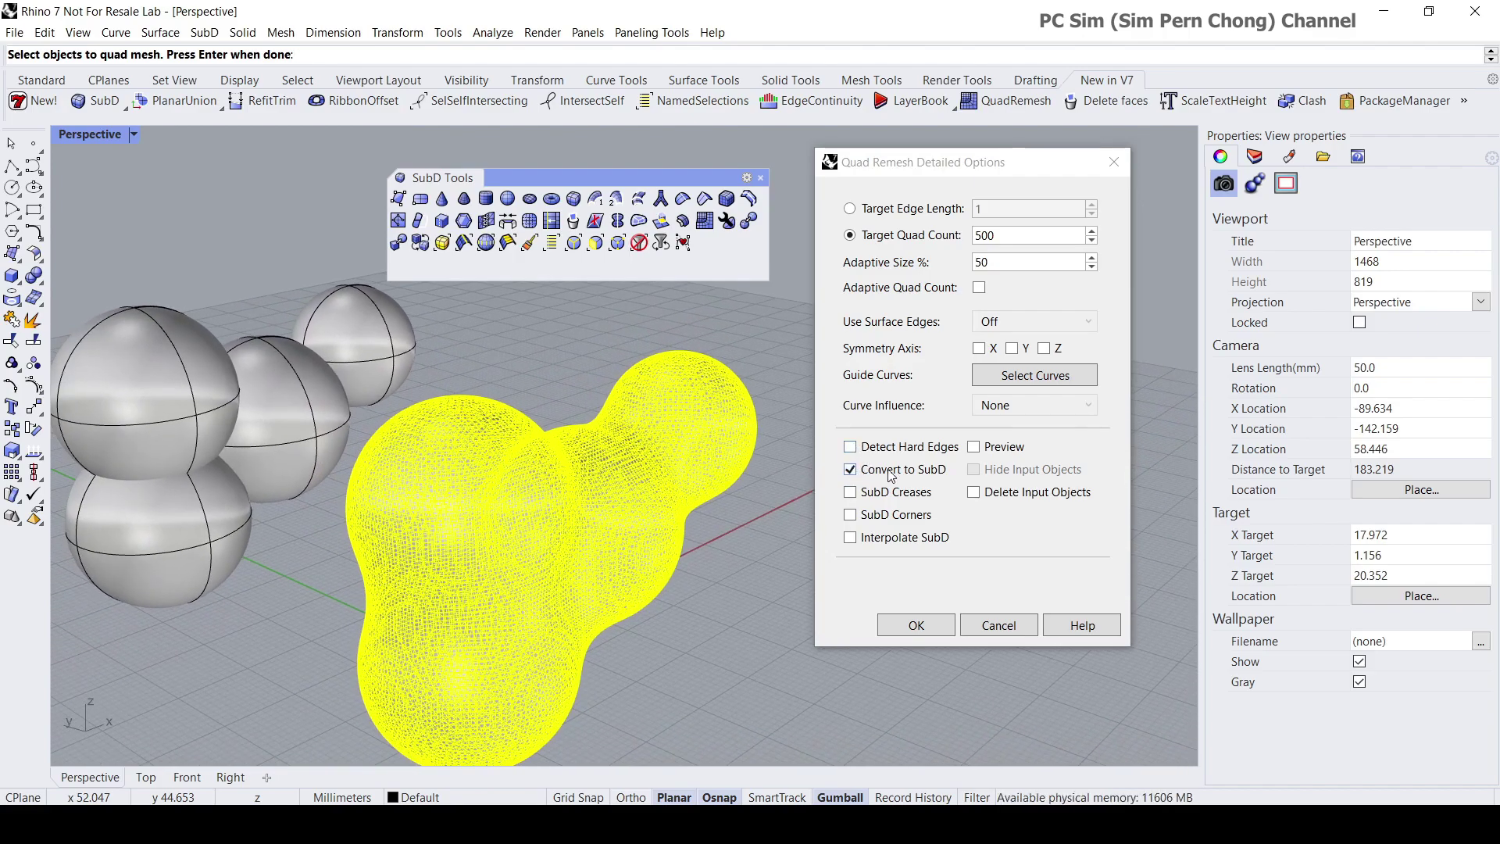
left_click(975, 448)
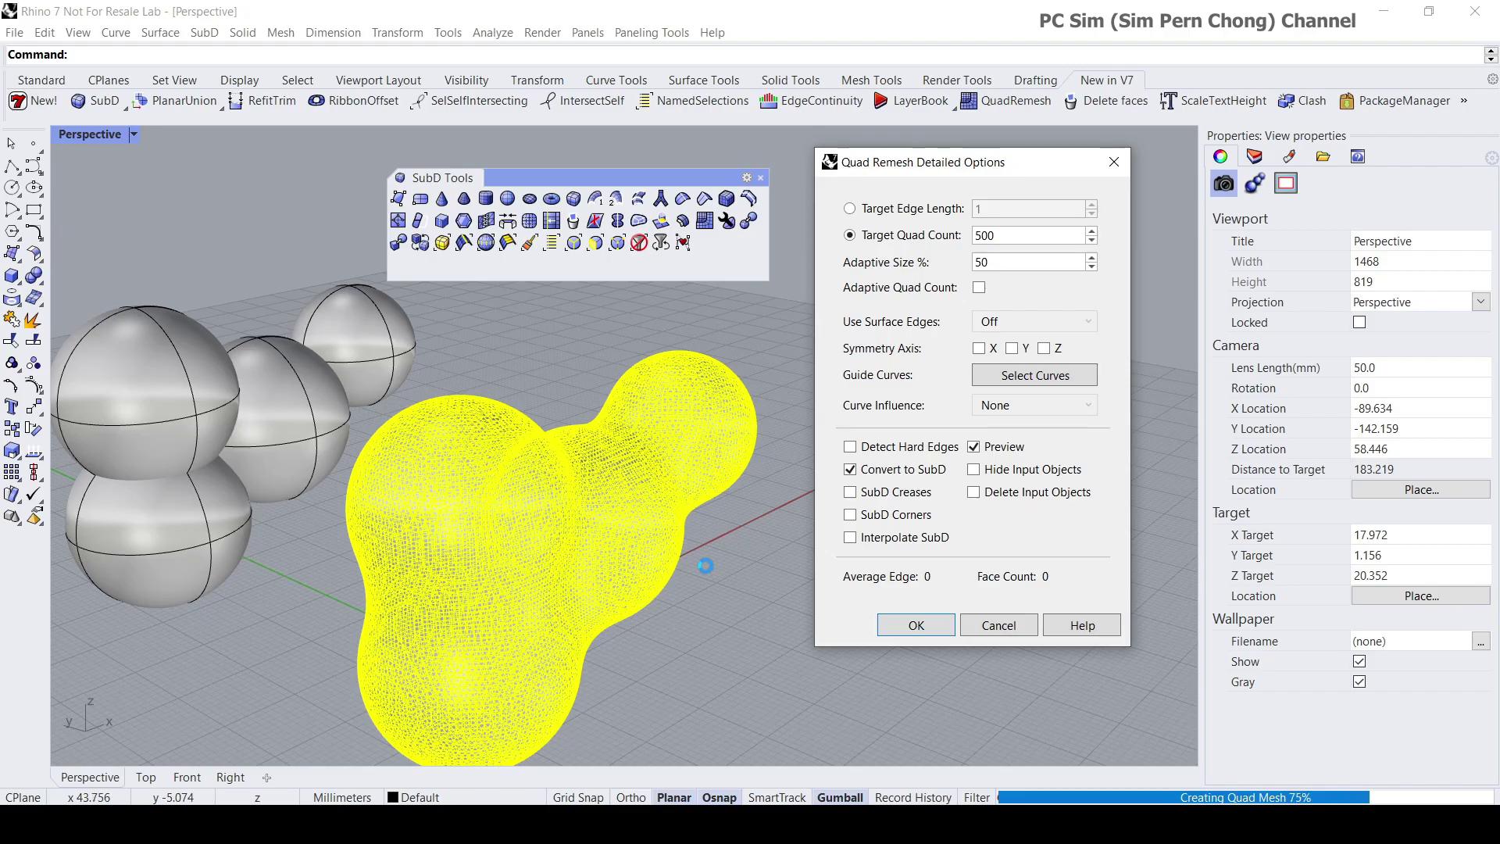
right_click_drag(708, 565, 609, 554)
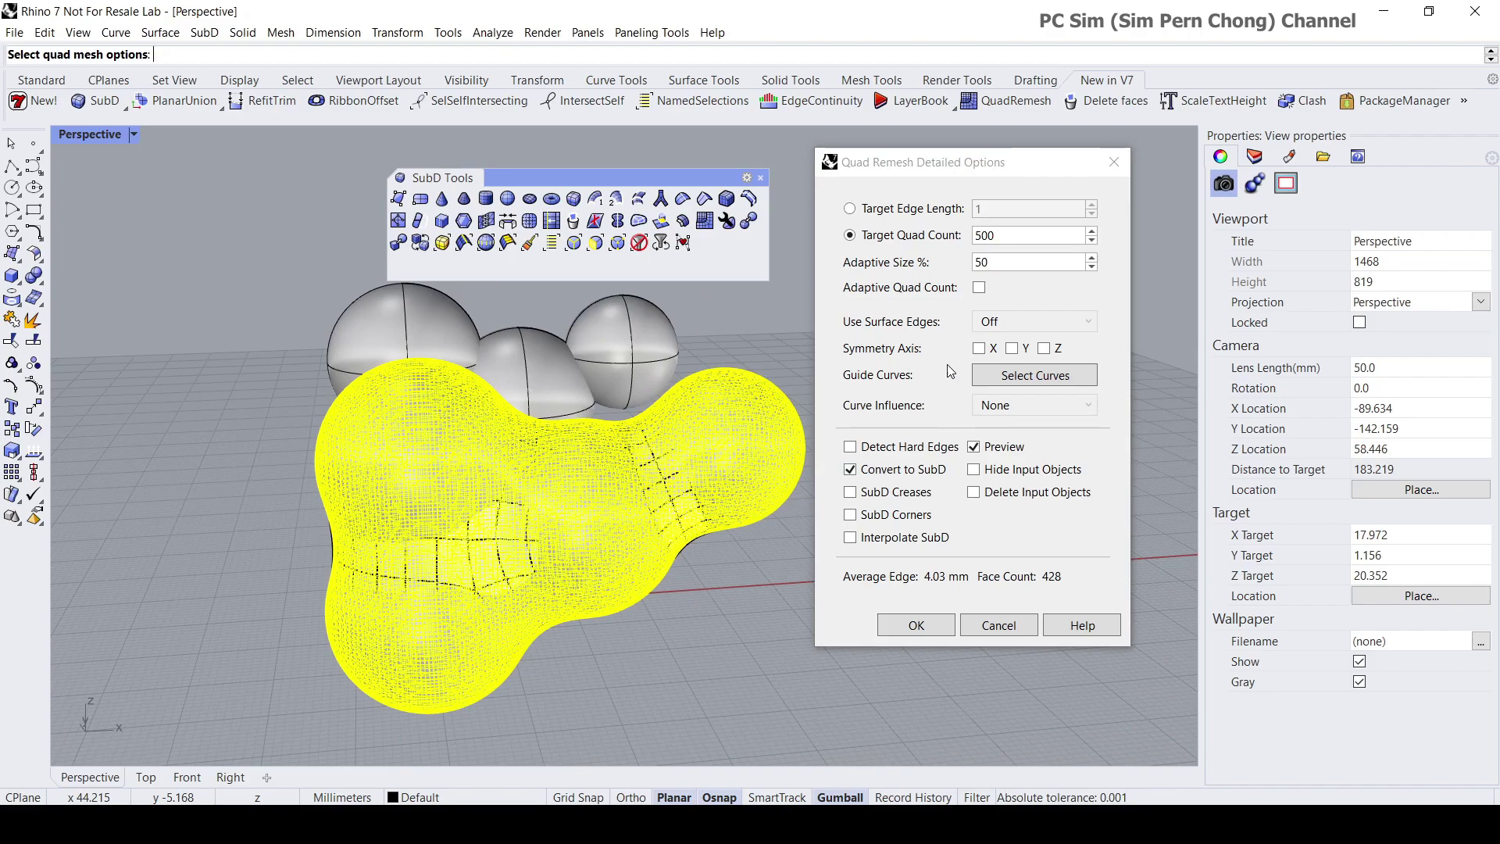
Set the quad remesh's adaptive size to 70% and preview it again, inspecting the faces around the blob's neck.
double_click(997, 265)
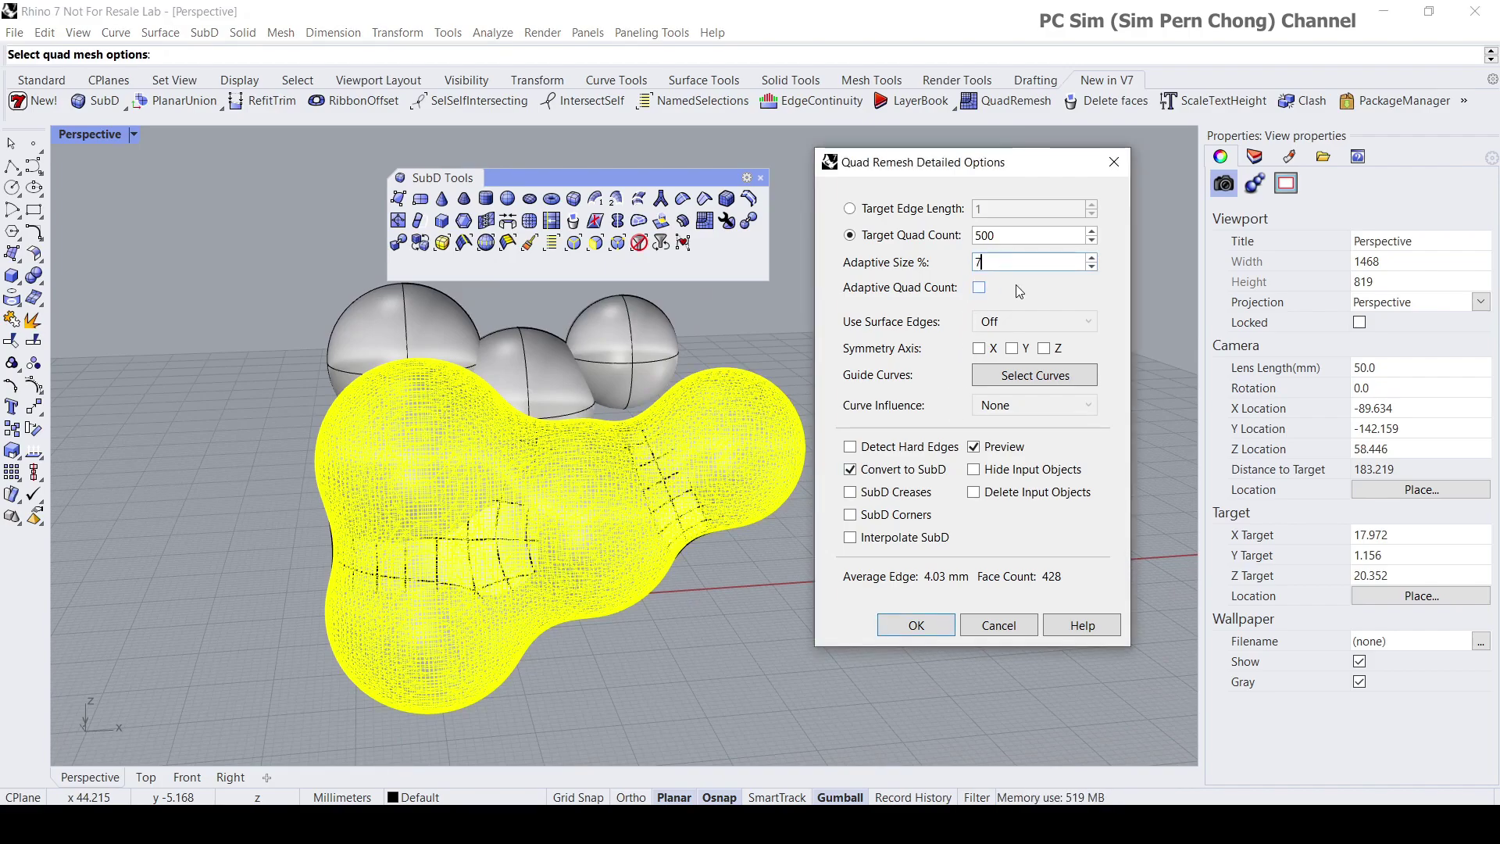
type("70")
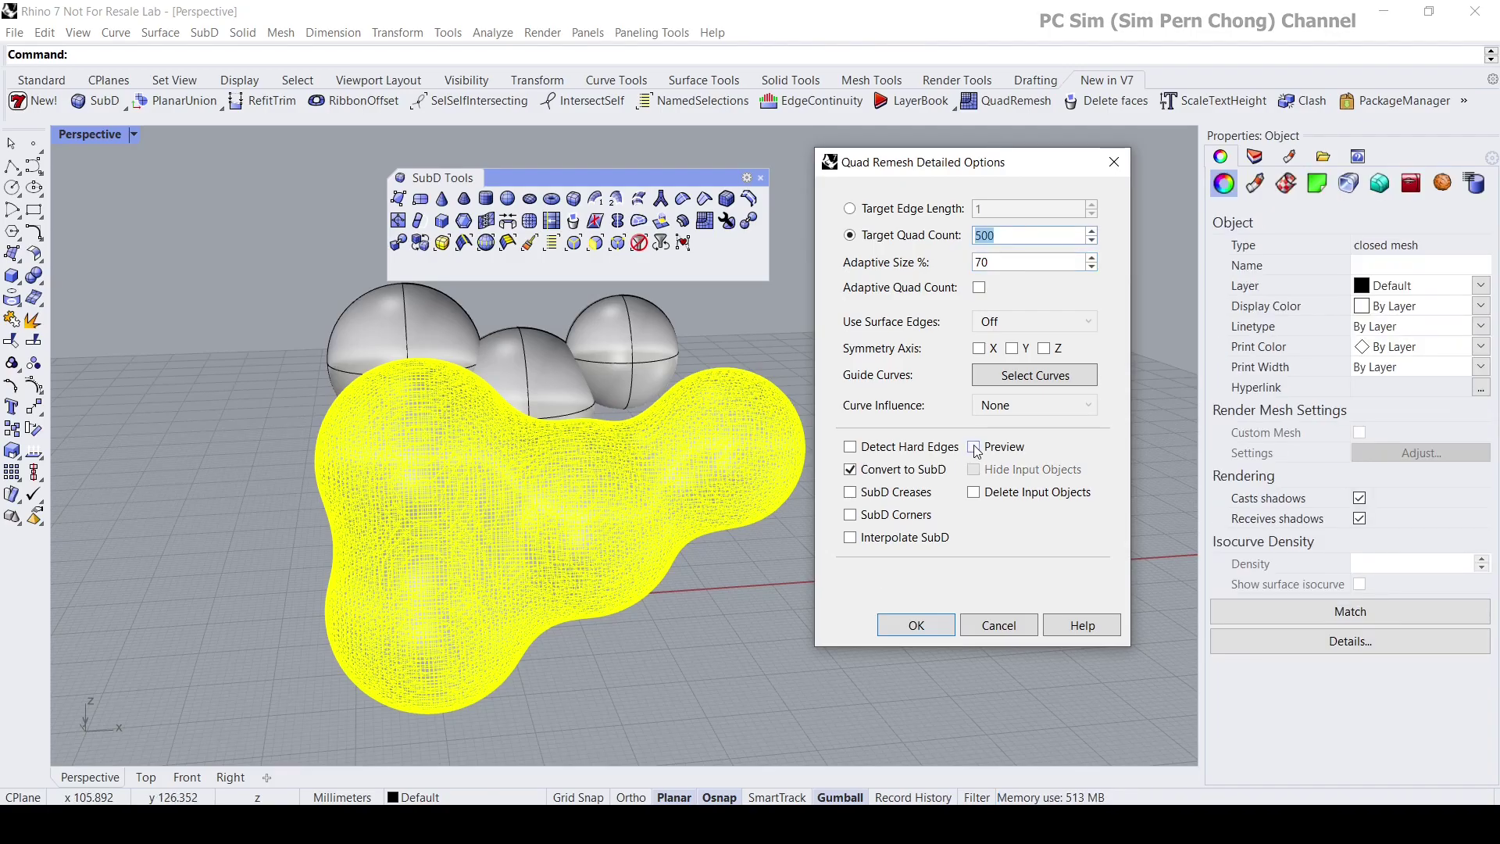
mouse_move(643, 553)
right_mouse_down()
mouse_move(657, 547)
mouse_move(625, 543)
mouse_move(717, 562)
right_mouse_up()
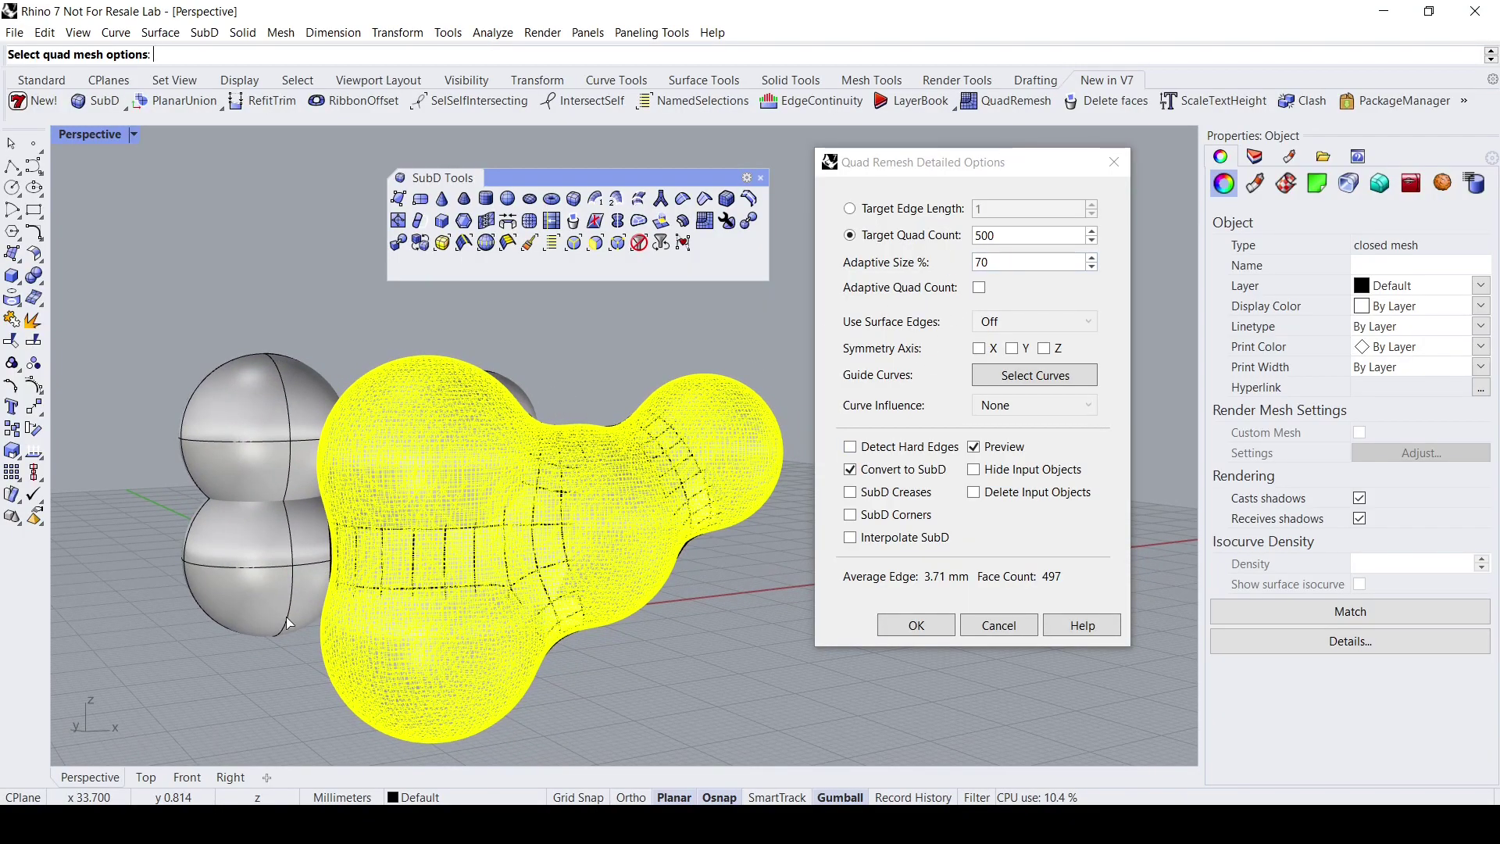
scroll(352, 540, "up", 7)
right_click_drag(362, 537, 499, 544)
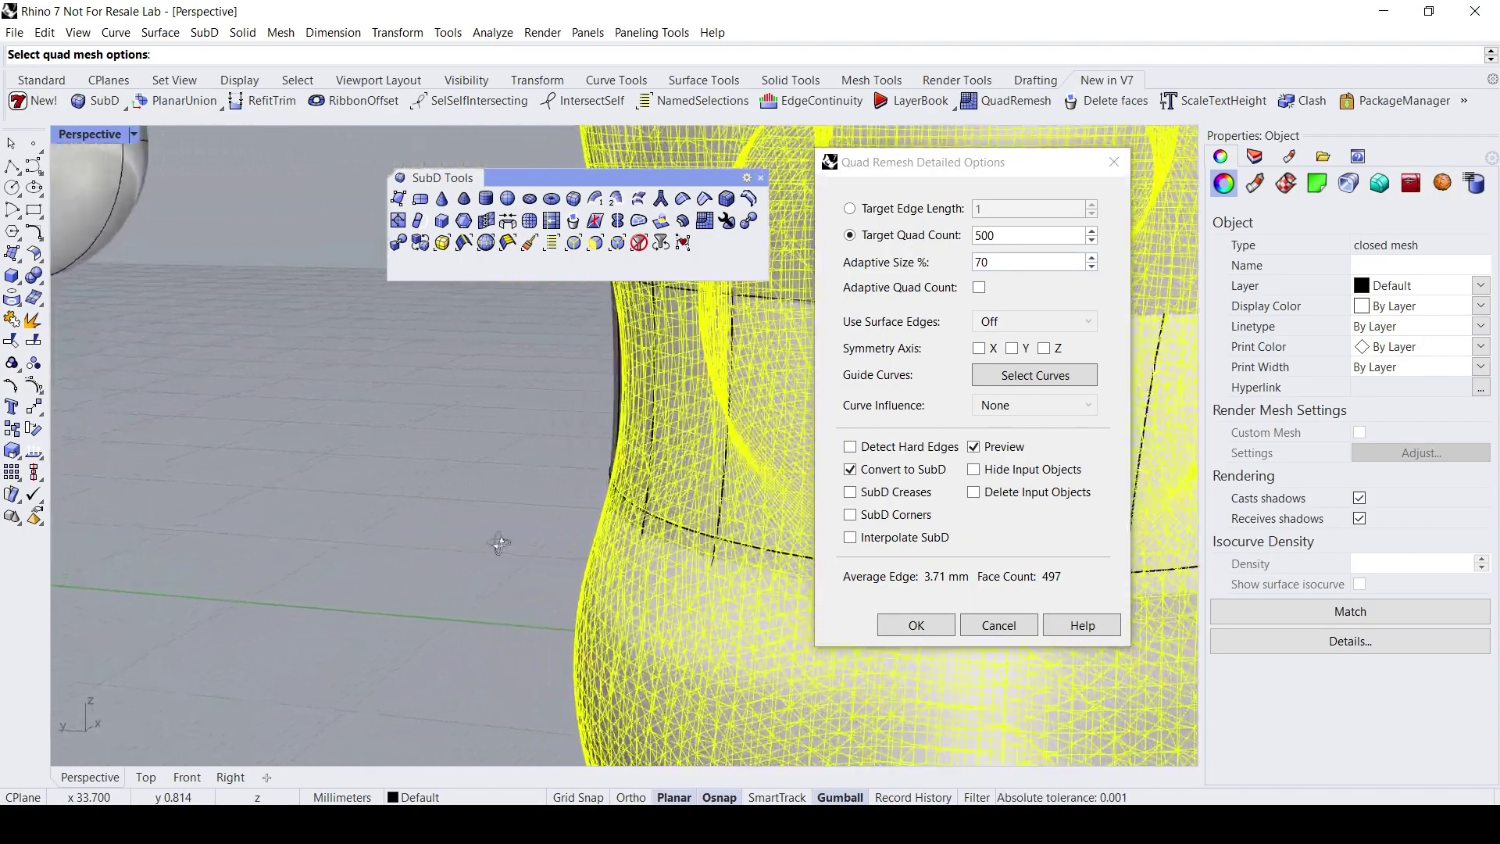
scroll(498, 544, "down", 6)
right_click_drag(598, 408, 535, 481)
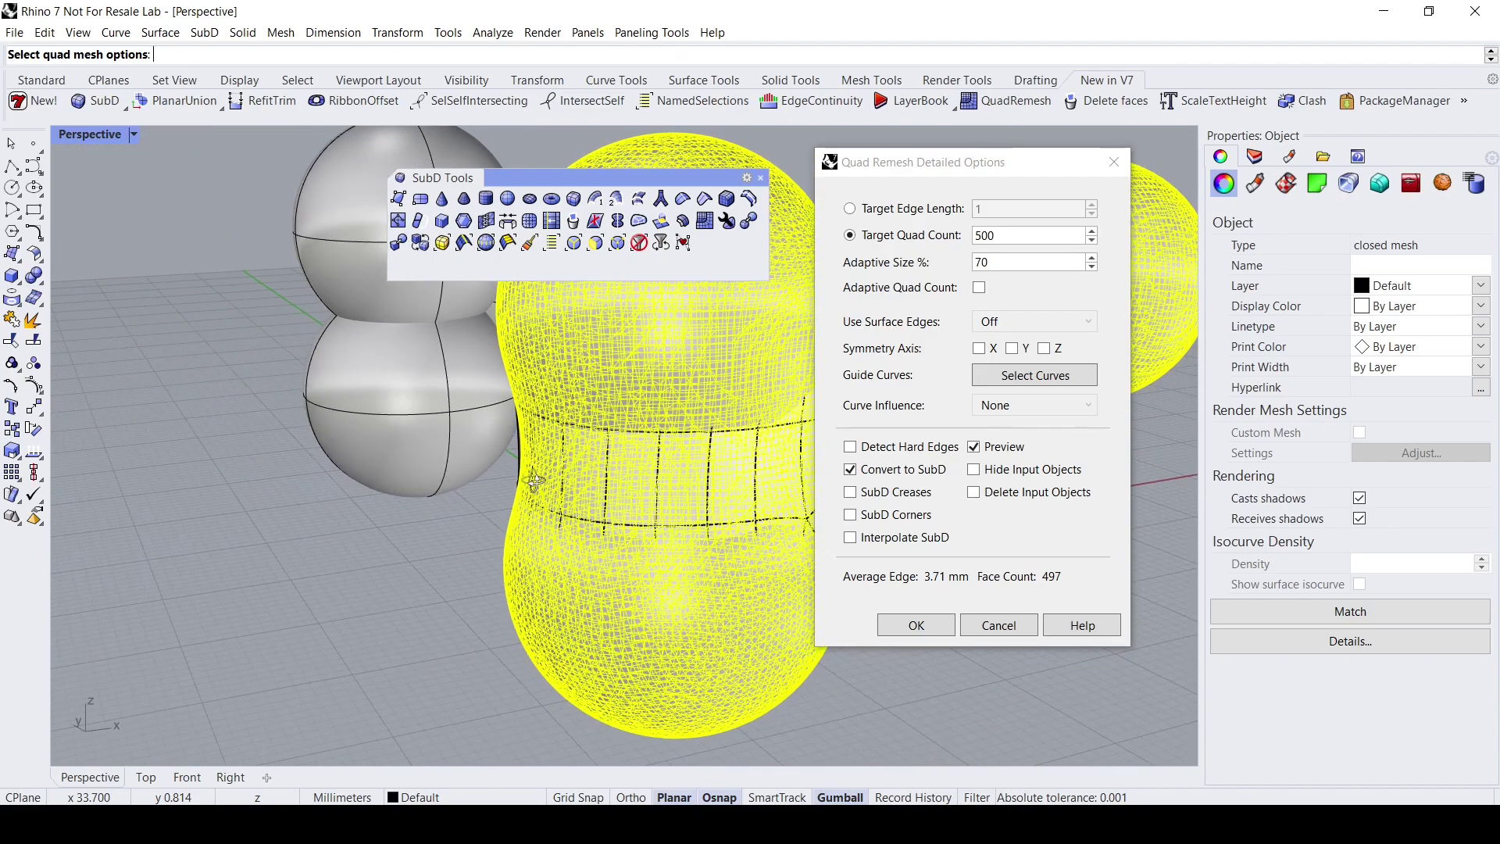
Set the target quad count to 600, preview the remesh, and create the quad-remeshed SubD from the blob.
scroll(560, 480, "down", 4)
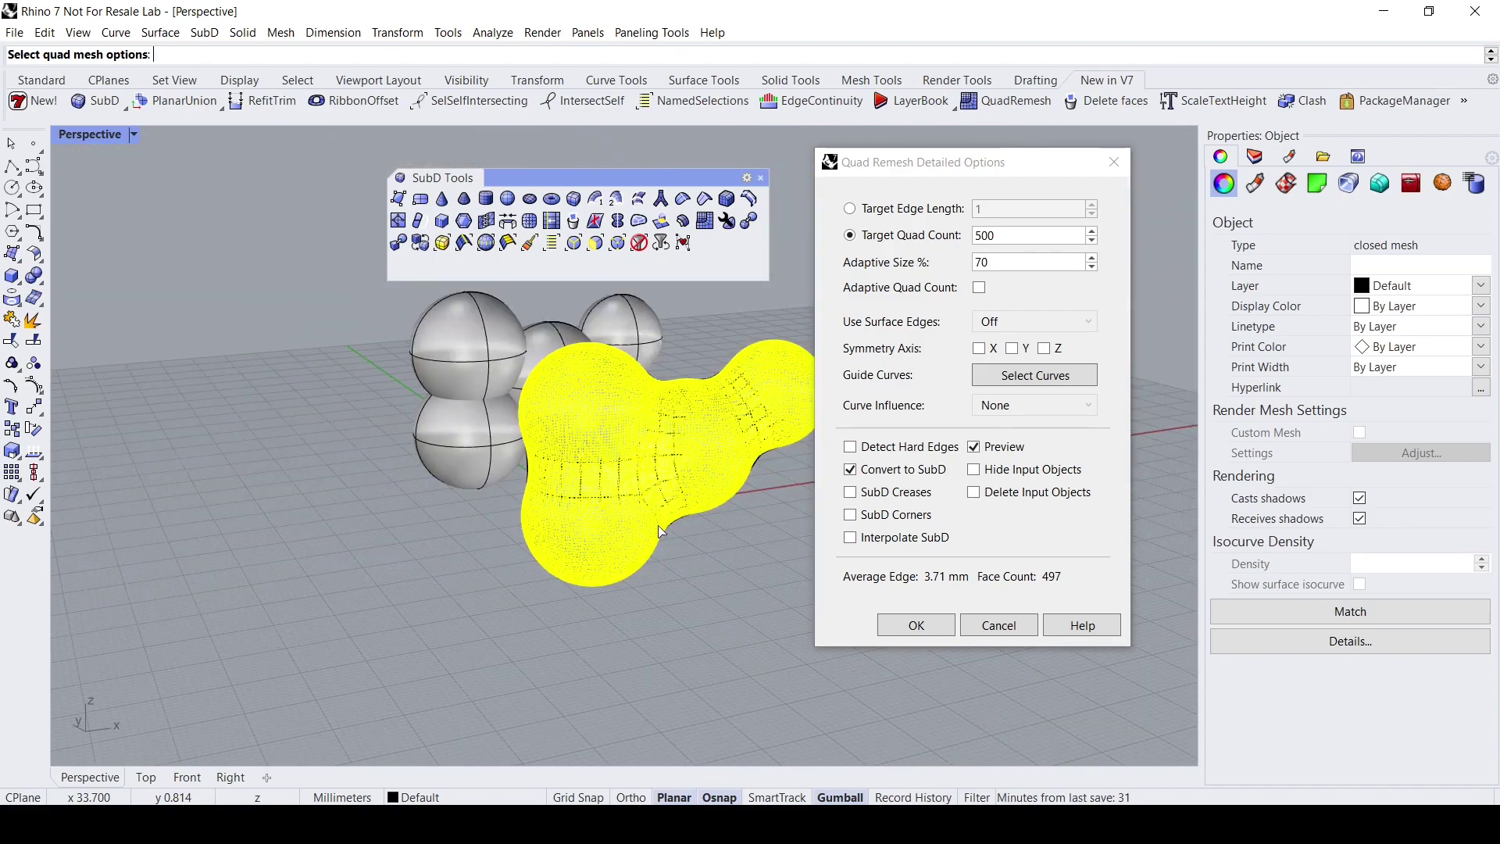
right_click_drag(658, 531, 686, 490)
double_click(976, 236)
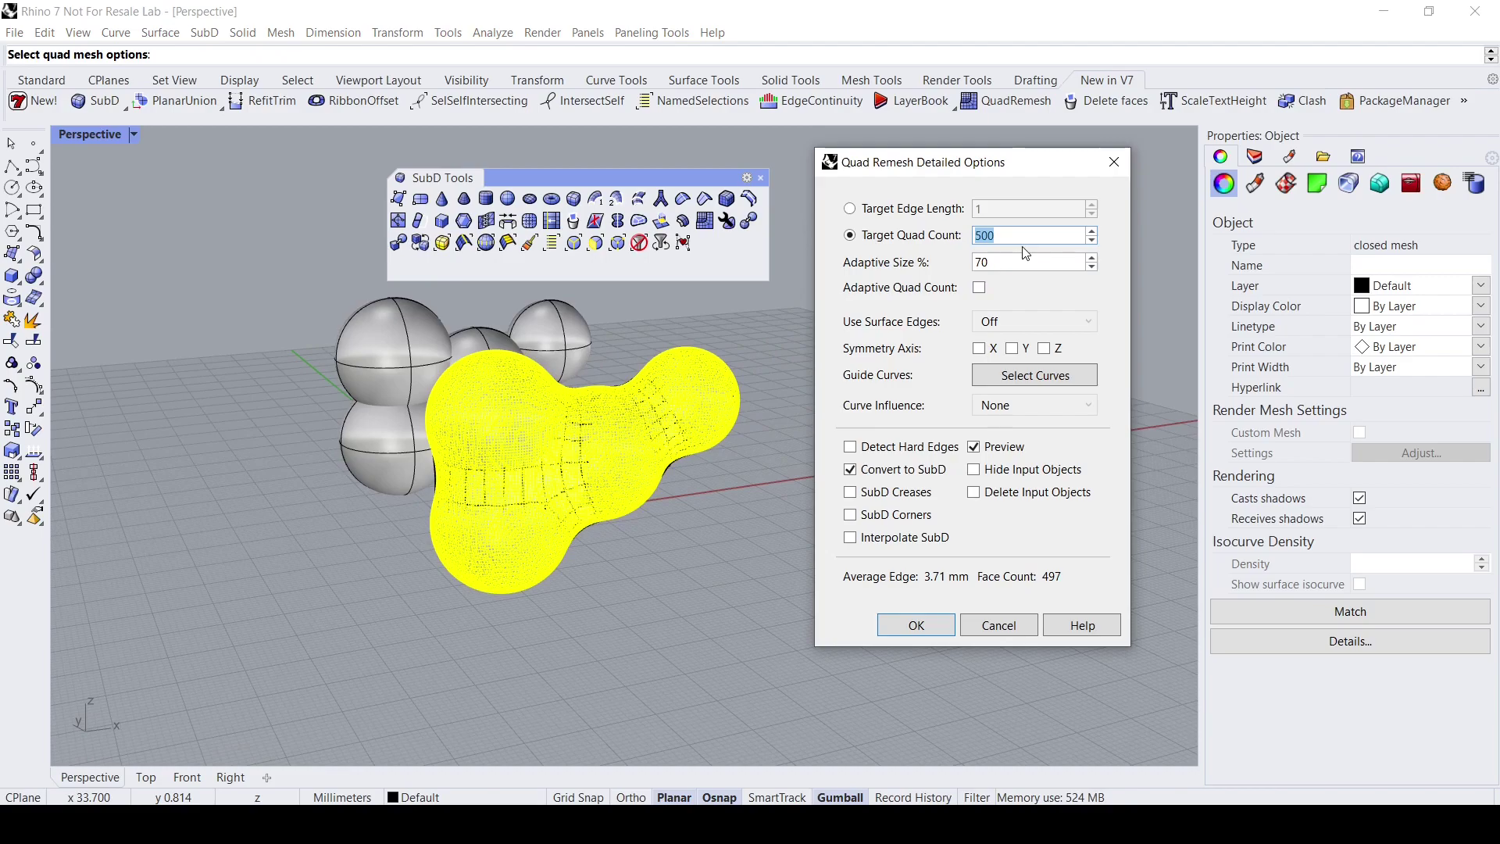
type("600")
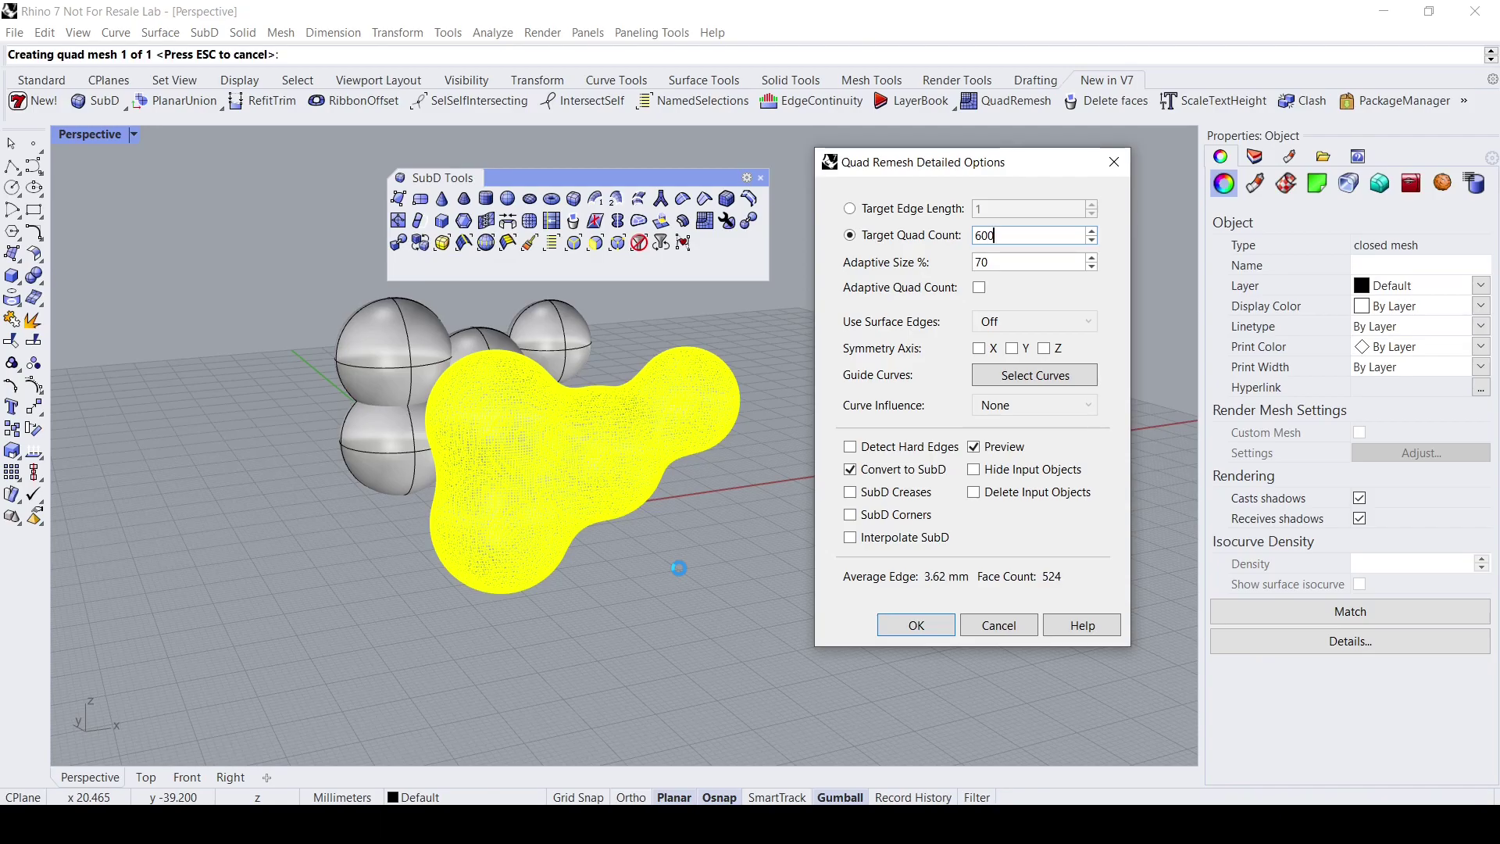
right_click_drag(679, 569, 770, 568)
scroll(695, 514, "up", 10)
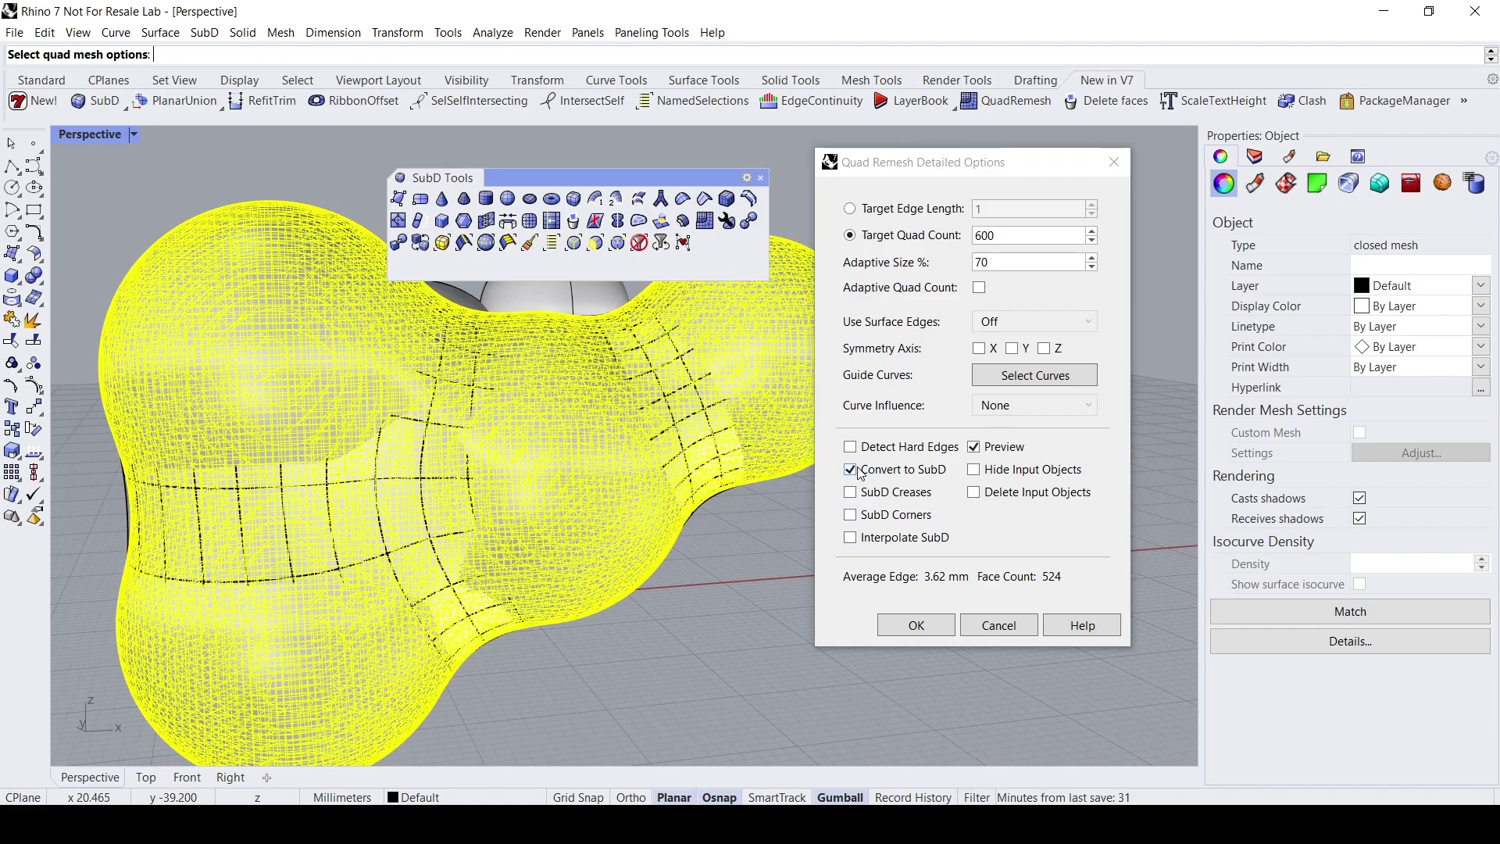
left_click(915, 625)
scroll(750, 546, "down", 5)
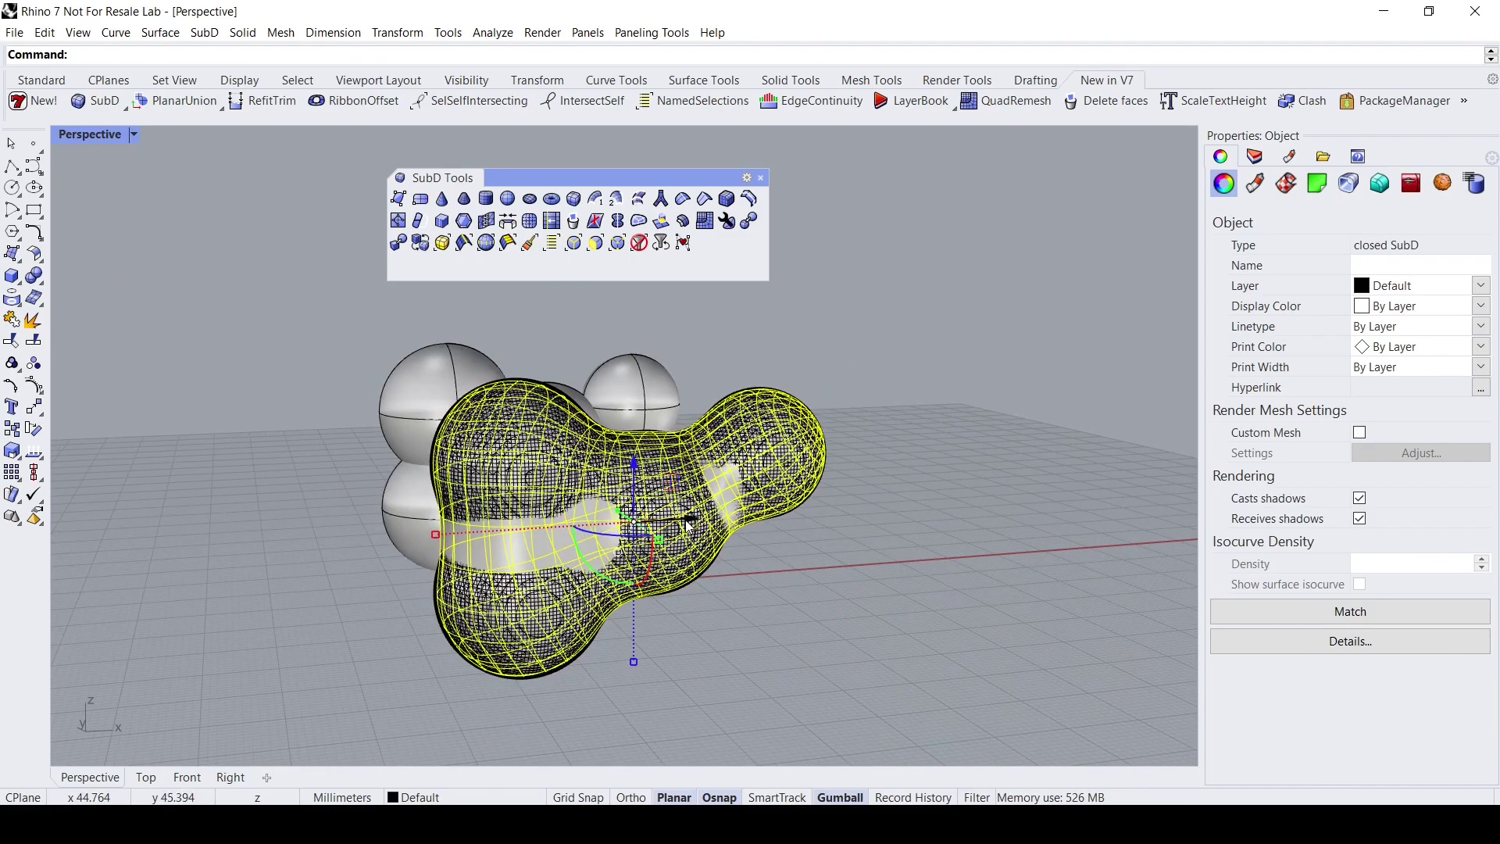
Move the original imported mesh along the X axis, clear of the new SubD.
key("ctrl+z")
left_click_drag(693, 515, 1140, 519)
right_click_drag(761, 603, 686, 524)
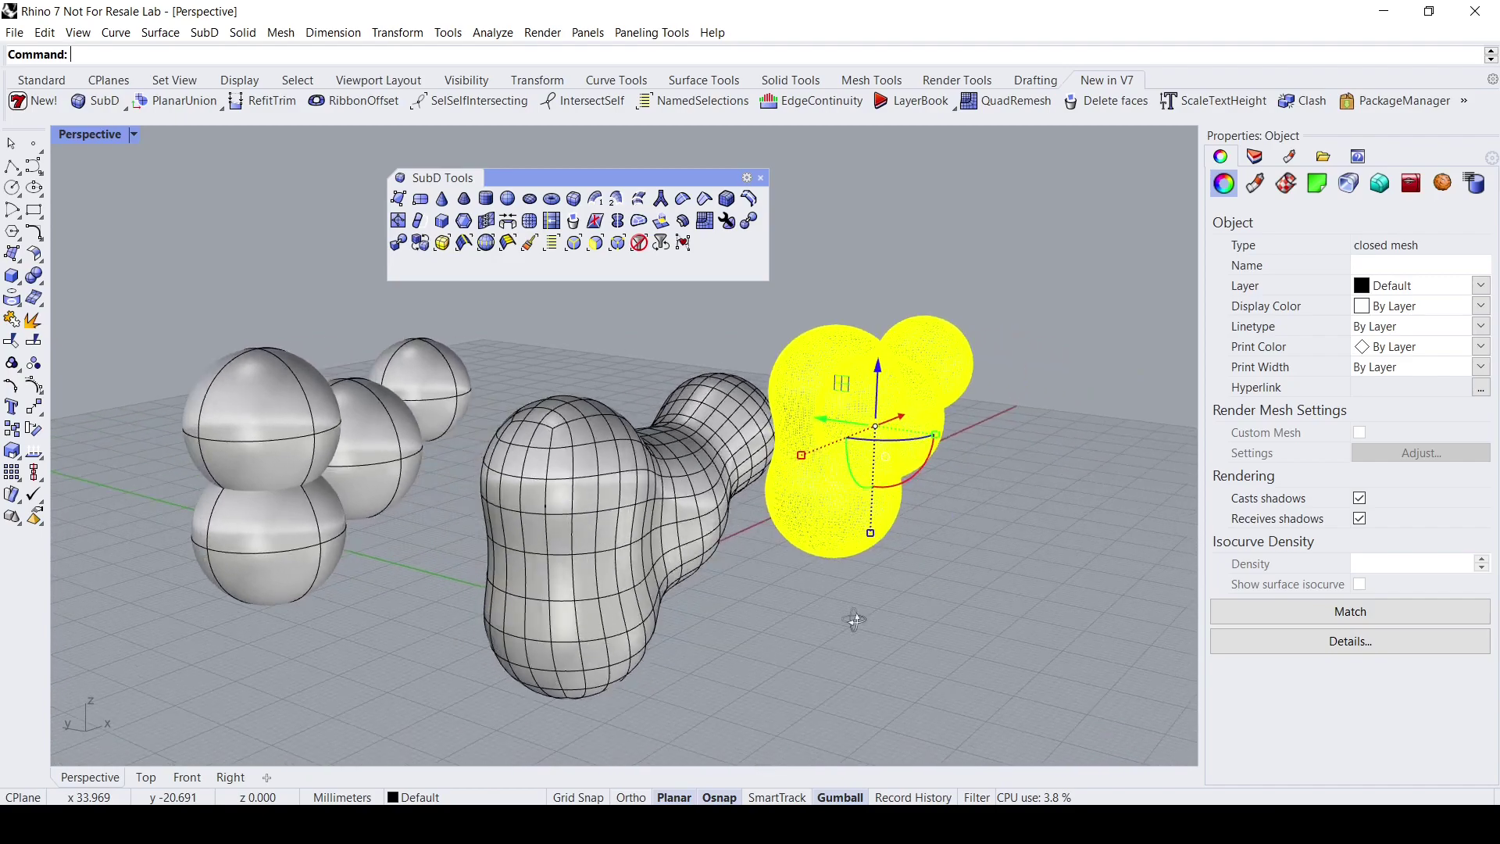
Select the SubD blob together with the original spheres and turn on Environment Map analysis for them.
left_click(686, 514)
right_click_drag(388, 488, 469, 469)
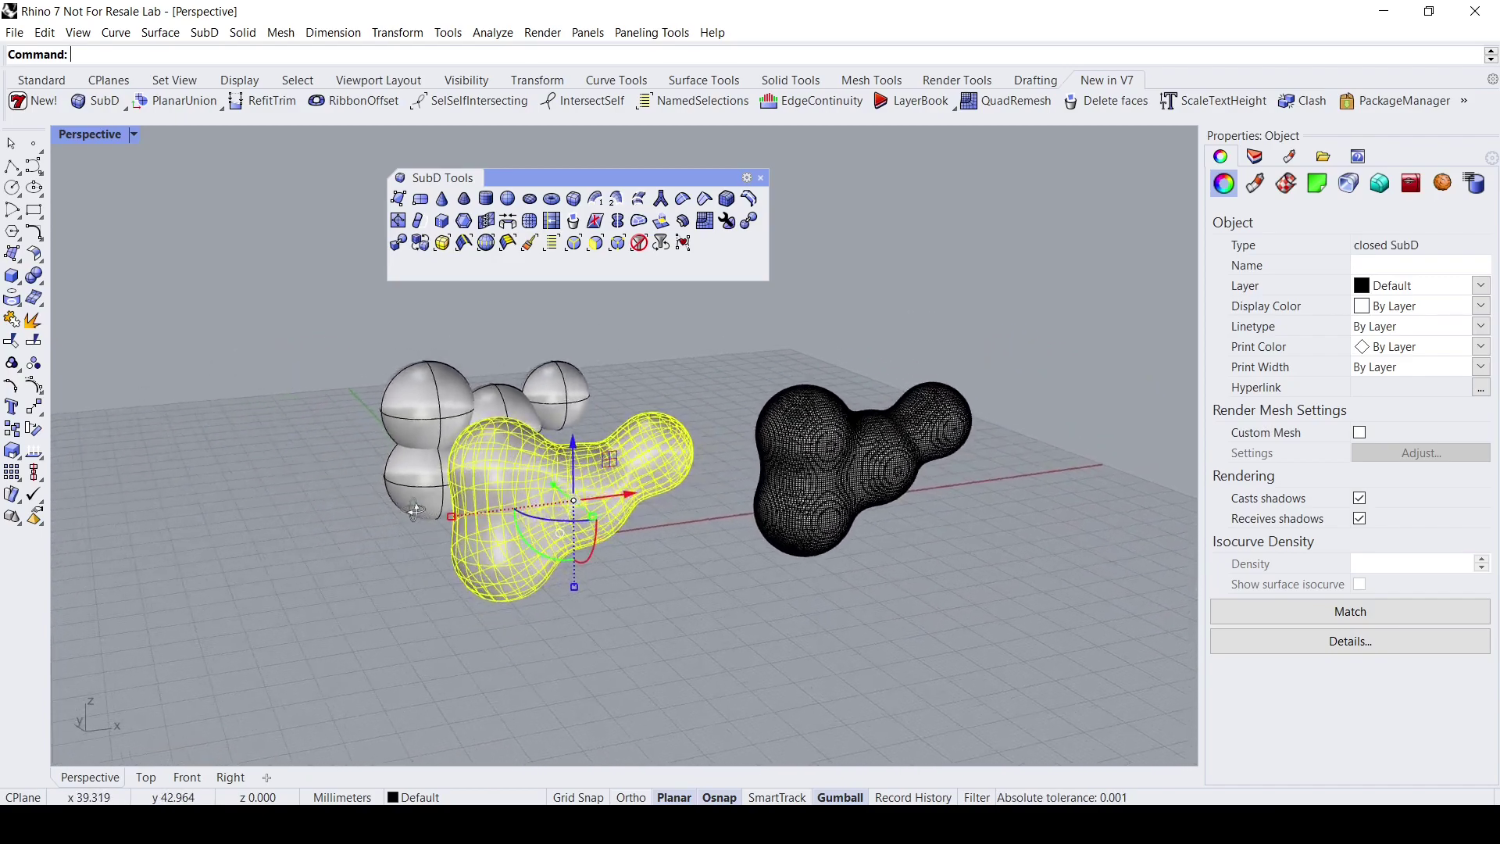
left_click_drag(339, 373, 752, 733)
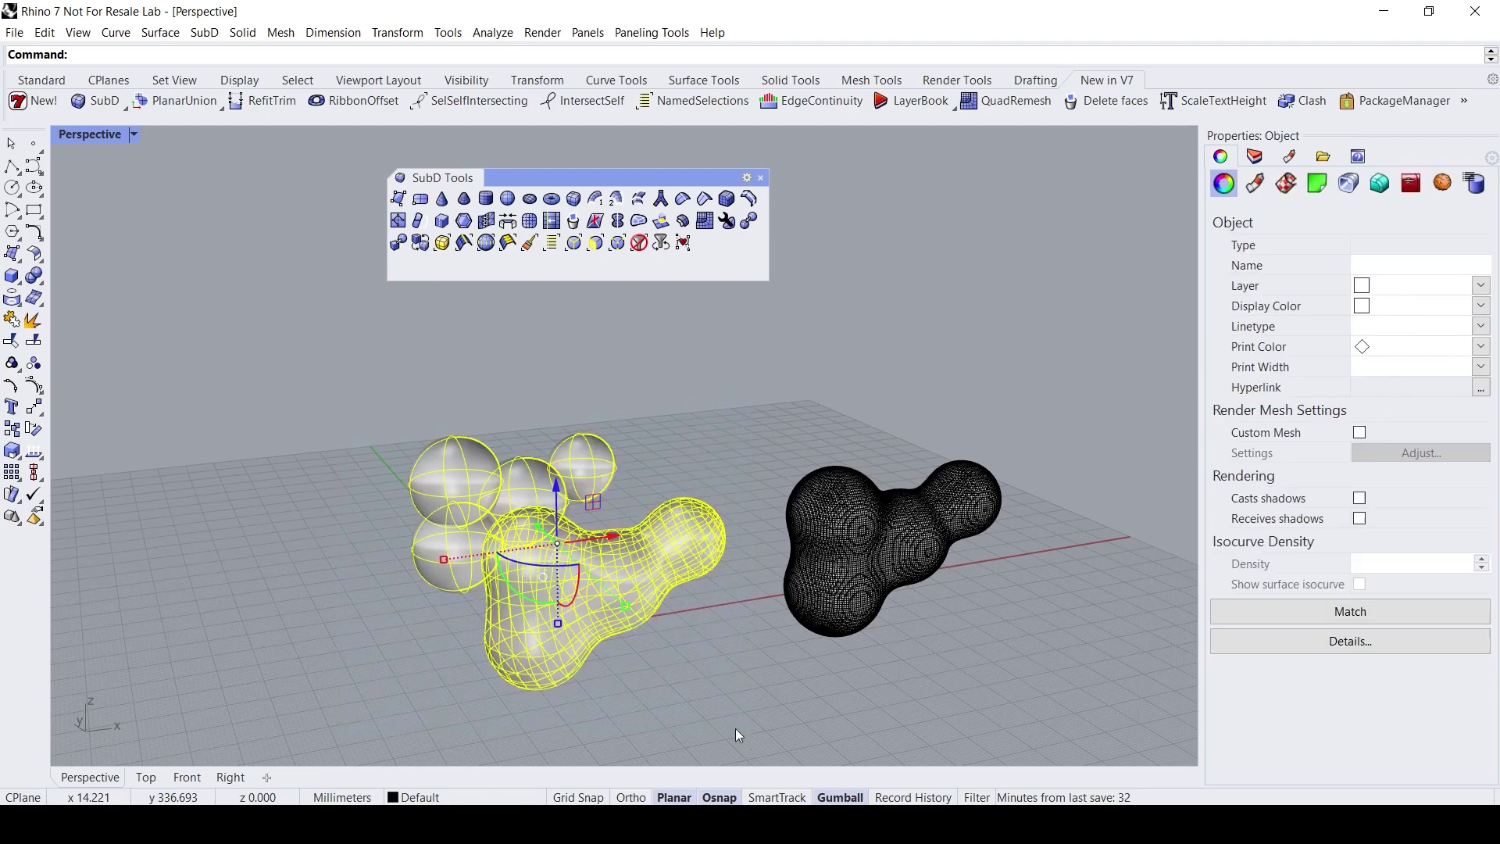
scroll(603, 637, "up", 2)
right_click_drag(628, 647, 736, 617)
left_click(493, 32)
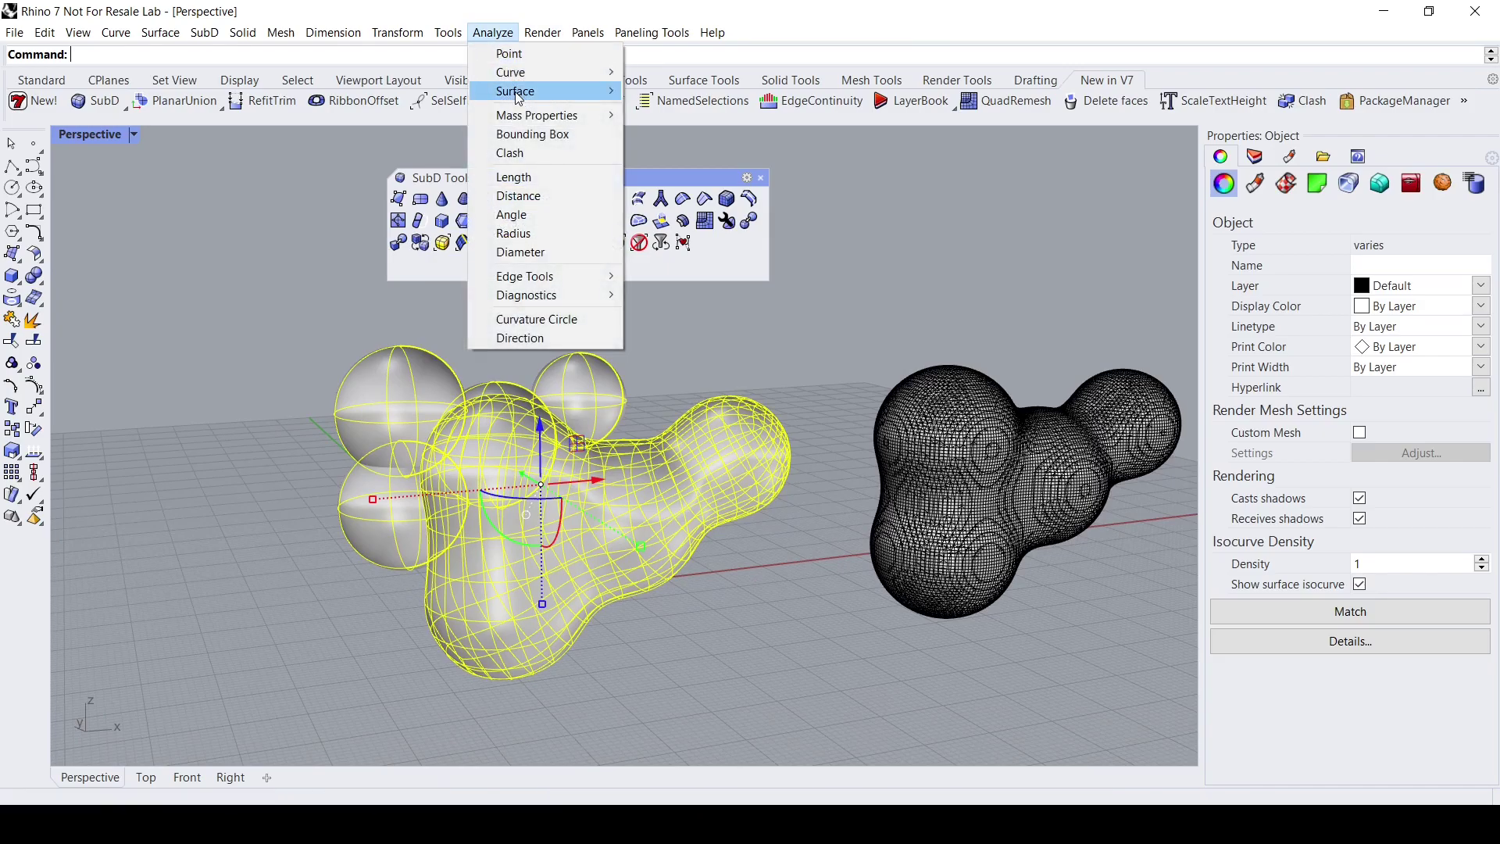
mouse_move(594, 91)
left_click(722, 129)
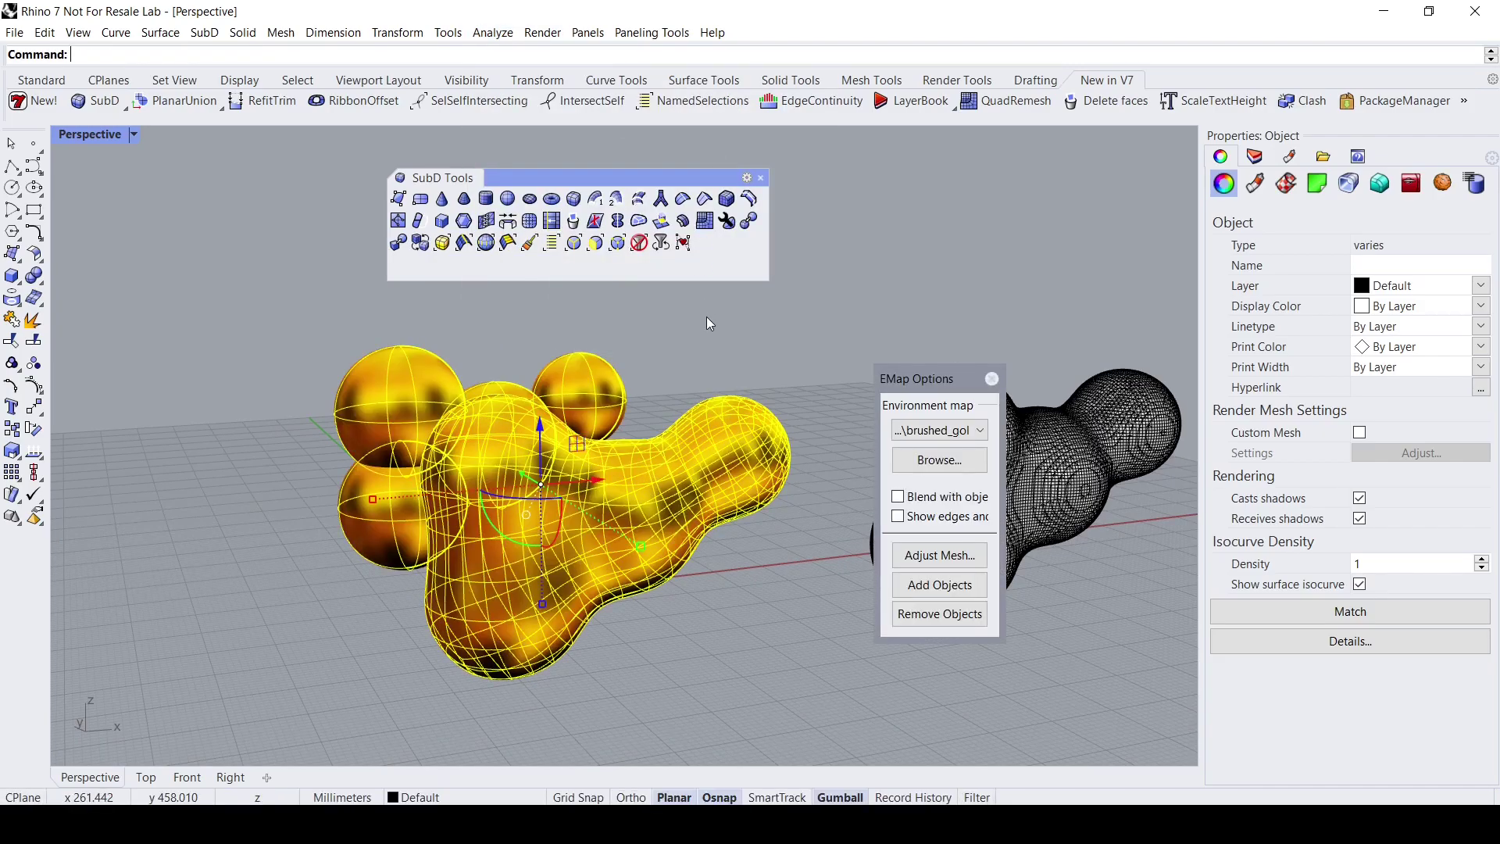
Examine the brushed gold reflections across the SubD's blends from several angles and end the environment map analysis.
left_click(649, 397)
mouse_move(648, 396)
right_mouse_down()
mouse_move(803, 385)
mouse_move(663, 409)
mouse_move(825, 406)
mouse_move(630, 414)
right_mouse_up()
scroll(550, 457, "up", 6)
right_click_drag(549, 457, 679, 412, "shift")
right_click_drag(609, 450, 494, 507)
scroll(574, 441, "down", 4)
right_click_drag(636, 533, 564, 546)
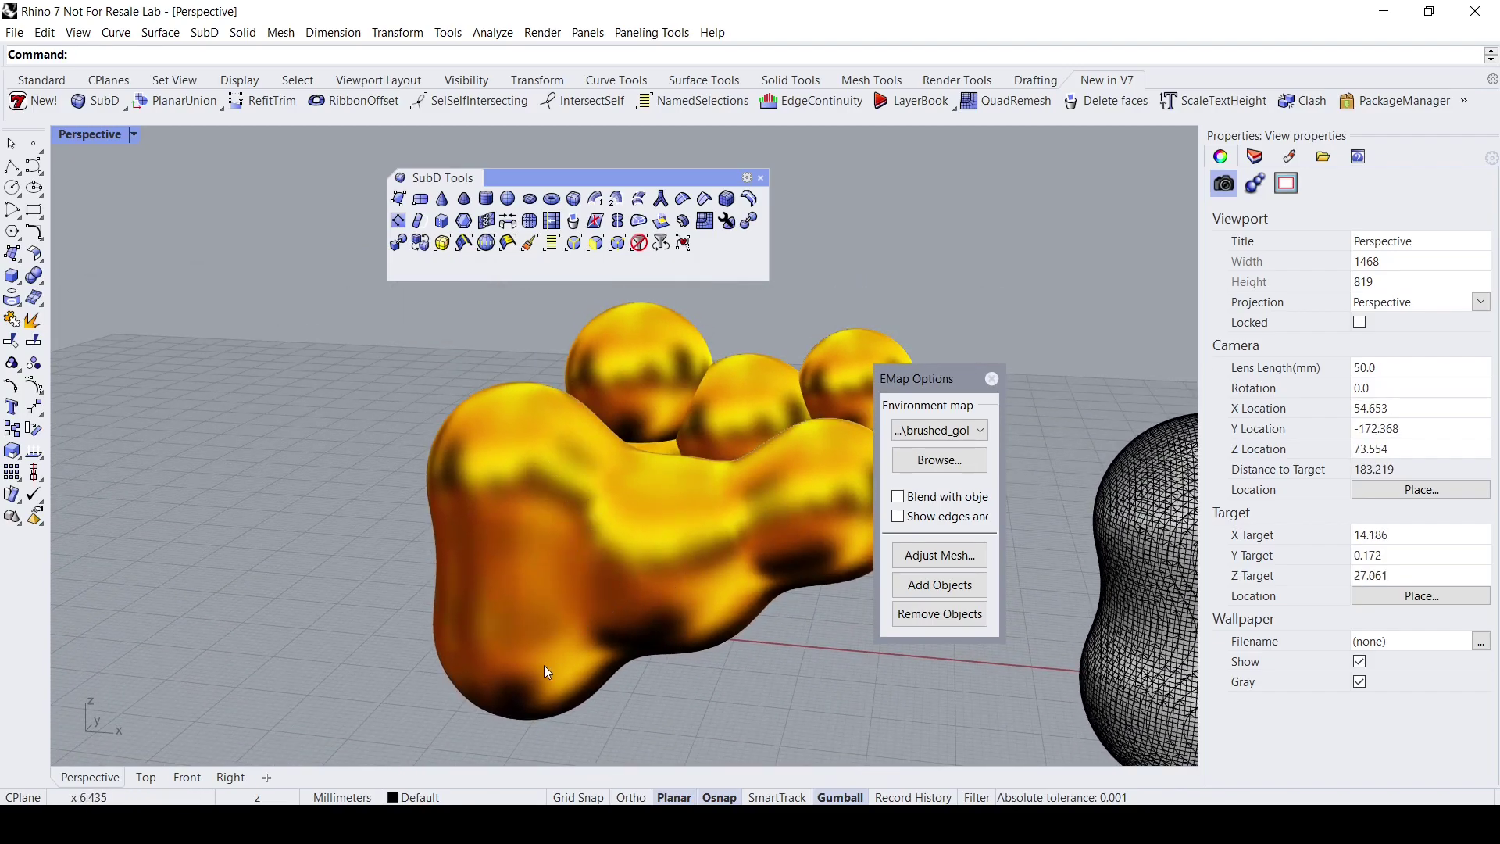
scroll(620, 576, "up", 4)
right_click_drag(620, 578, 411, 545)
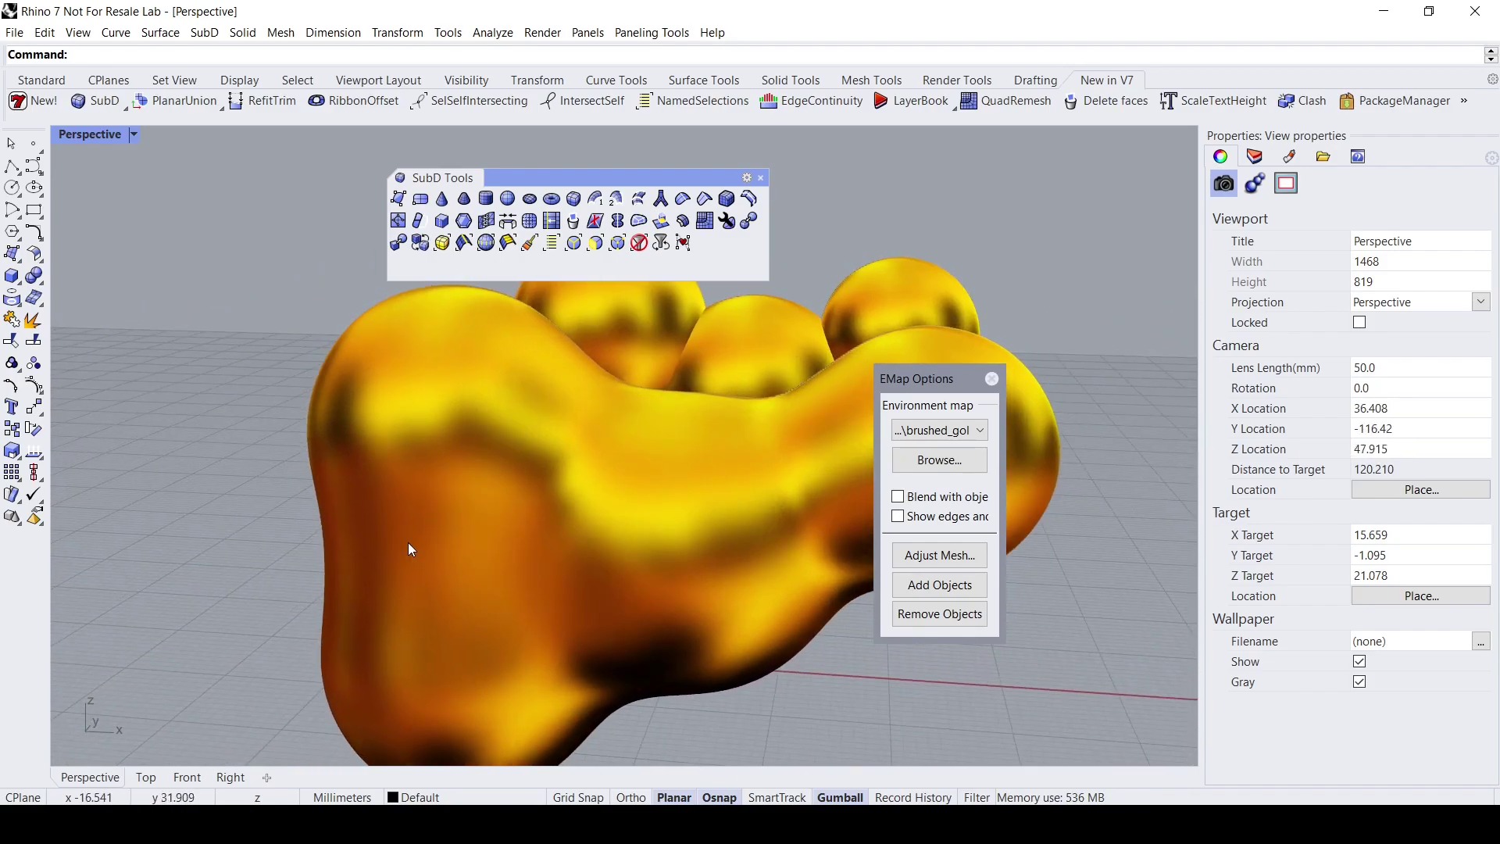
scroll(610, 655, "down", 4)
right_click_drag(637, 633, 593, 439)
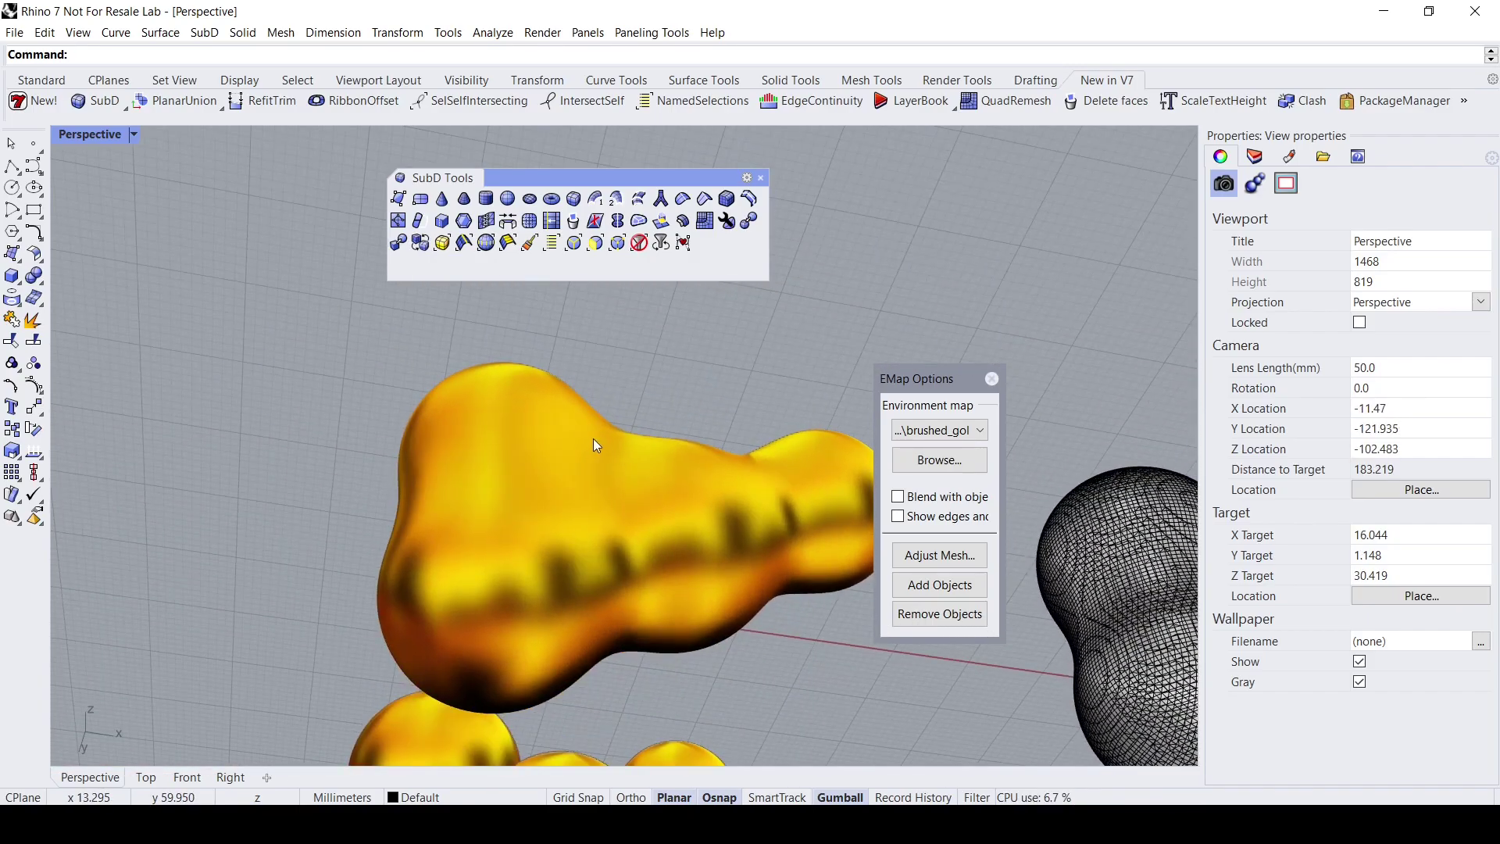
left_click(559, 496)
right_click_drag(643, 495, 671, 625)
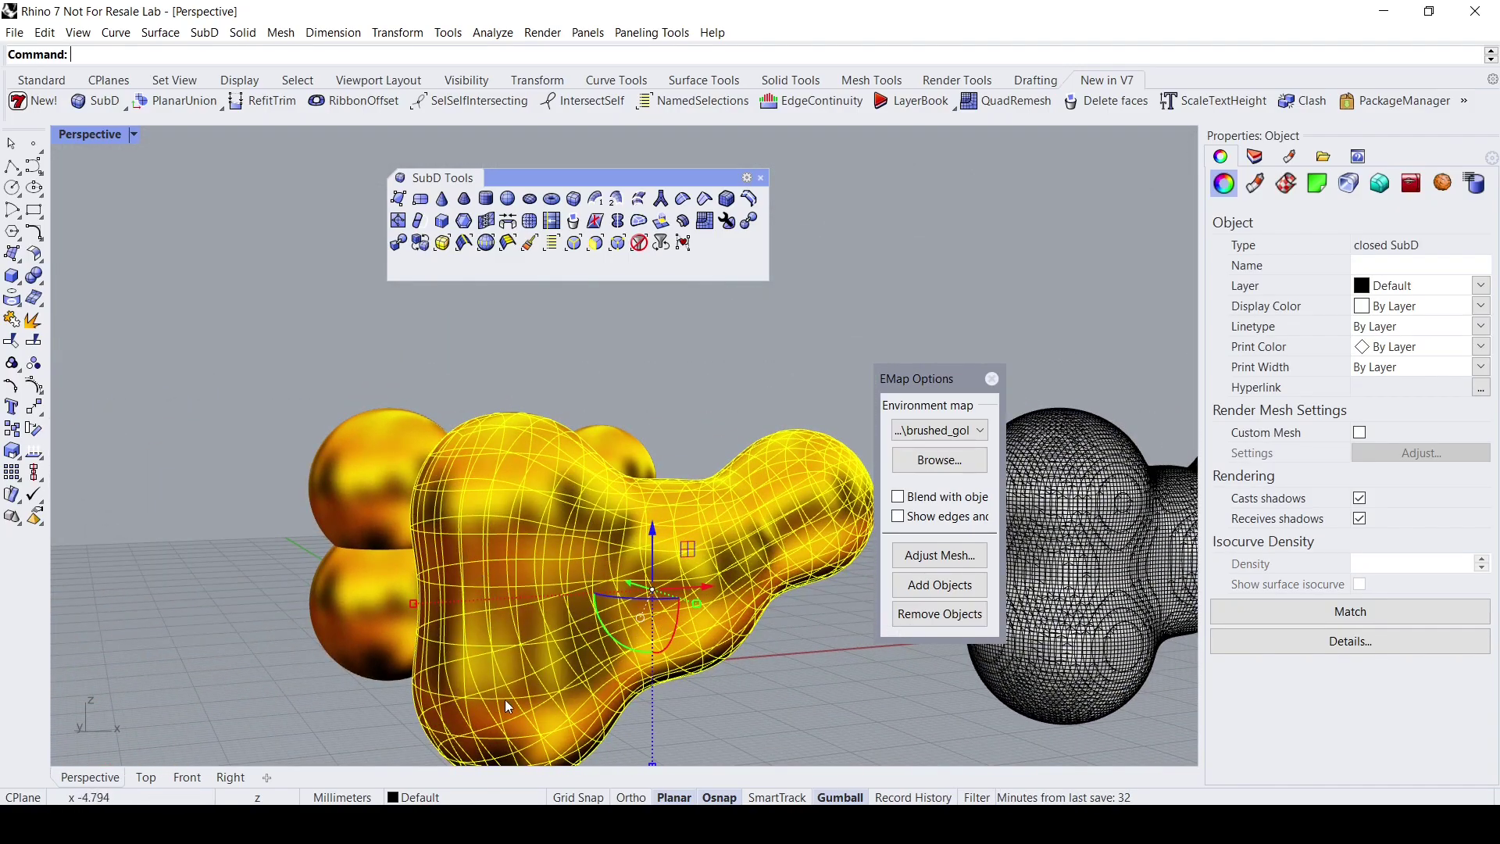
left_click(991, 378)
Hide the imported blob mesh and the original spheres, keeping only the SubD in view.
scroll(836, 521, "down", 3)
left_click(977, 546)
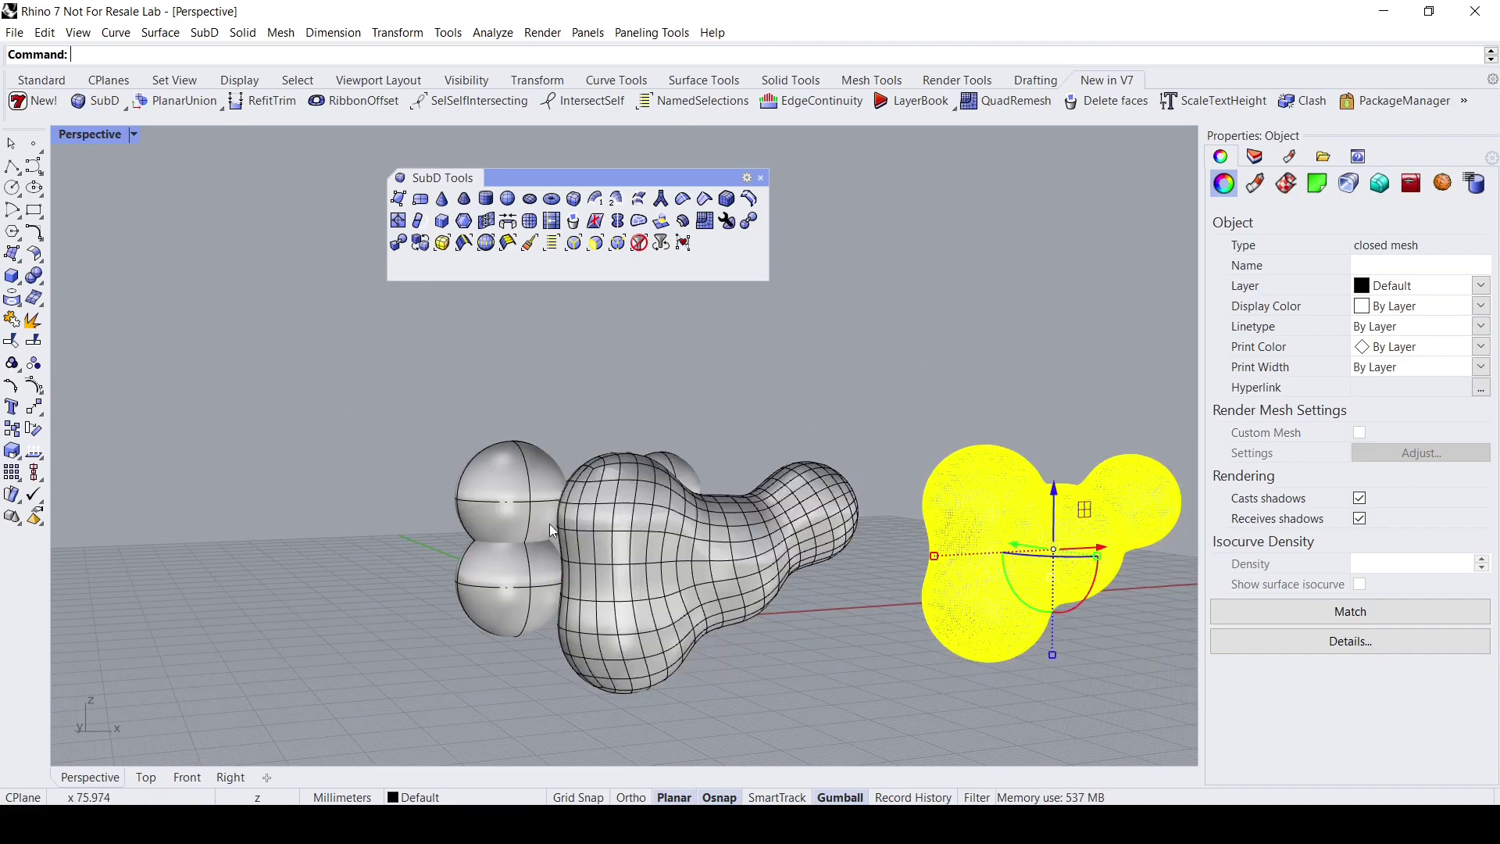
left_click(463, 515, "shift")
right_click_drag(464, 604, 318, 455)
left_click(175, 379)
left_click_drag(419, 675, 420, 675)
right_click_drag(603, 653, 625, 340)
left_click_drag(623, 320, 1000, 691, "shift")
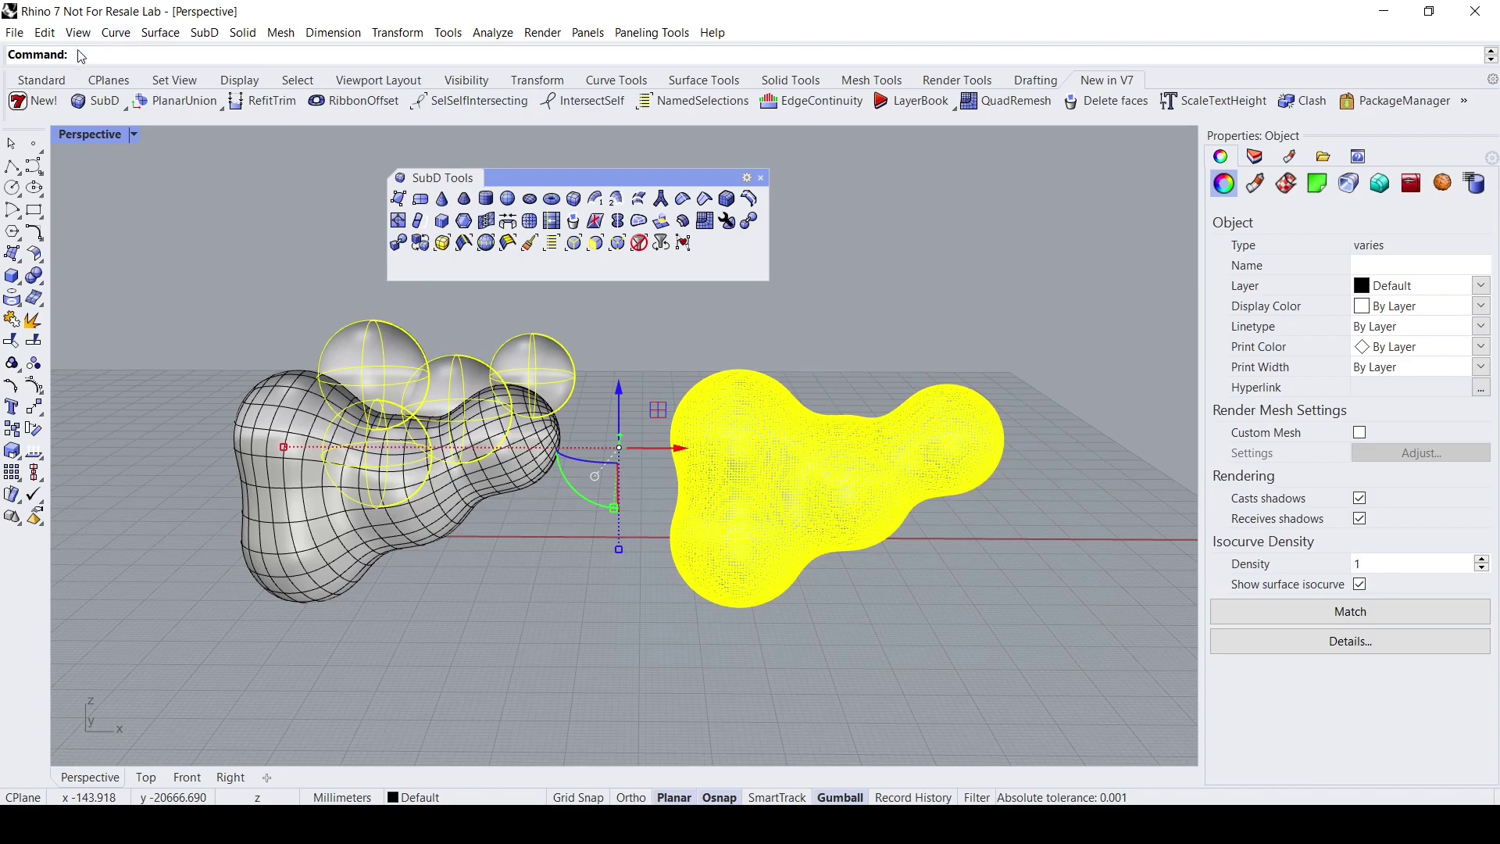
left_click(47, 82)
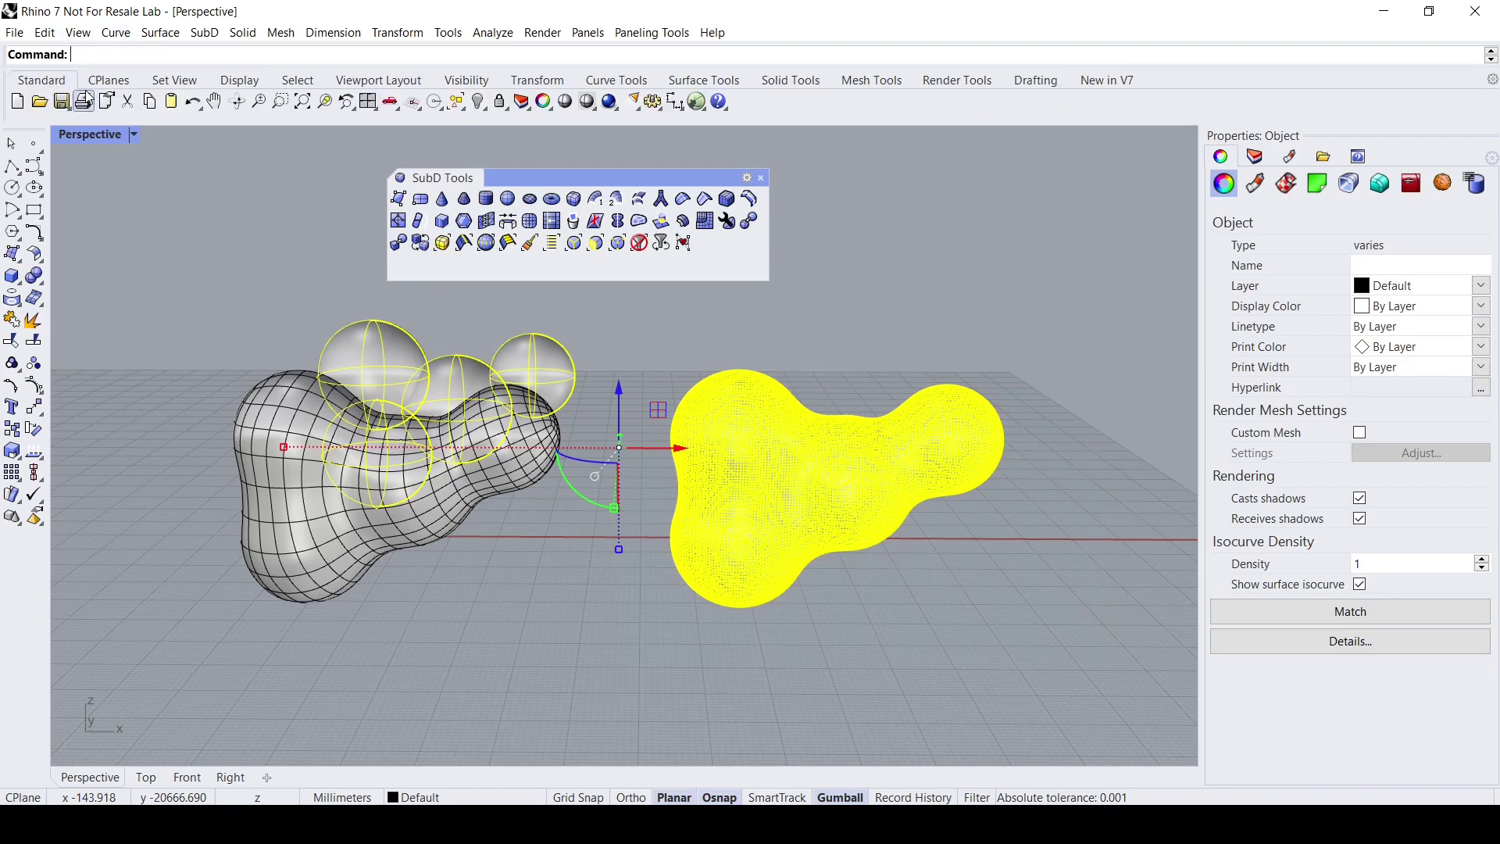
left_click(479, 102)
right_click_drag(547, 351, 781, 356)
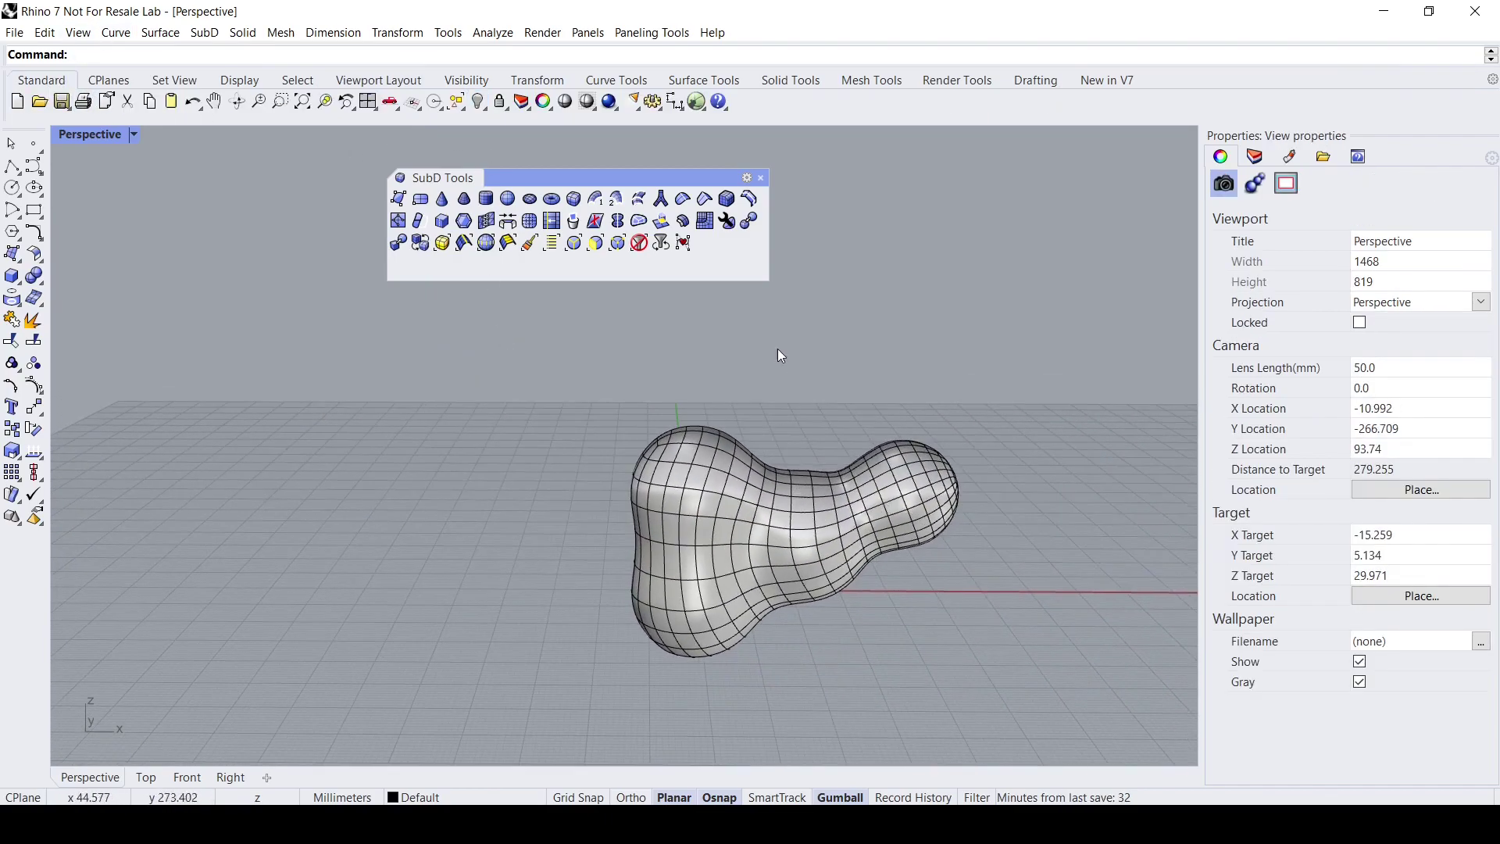
Close the floating SubD tools and convert the SubD blob to a polysurface with ToNURBS.
left_click(762, 179)
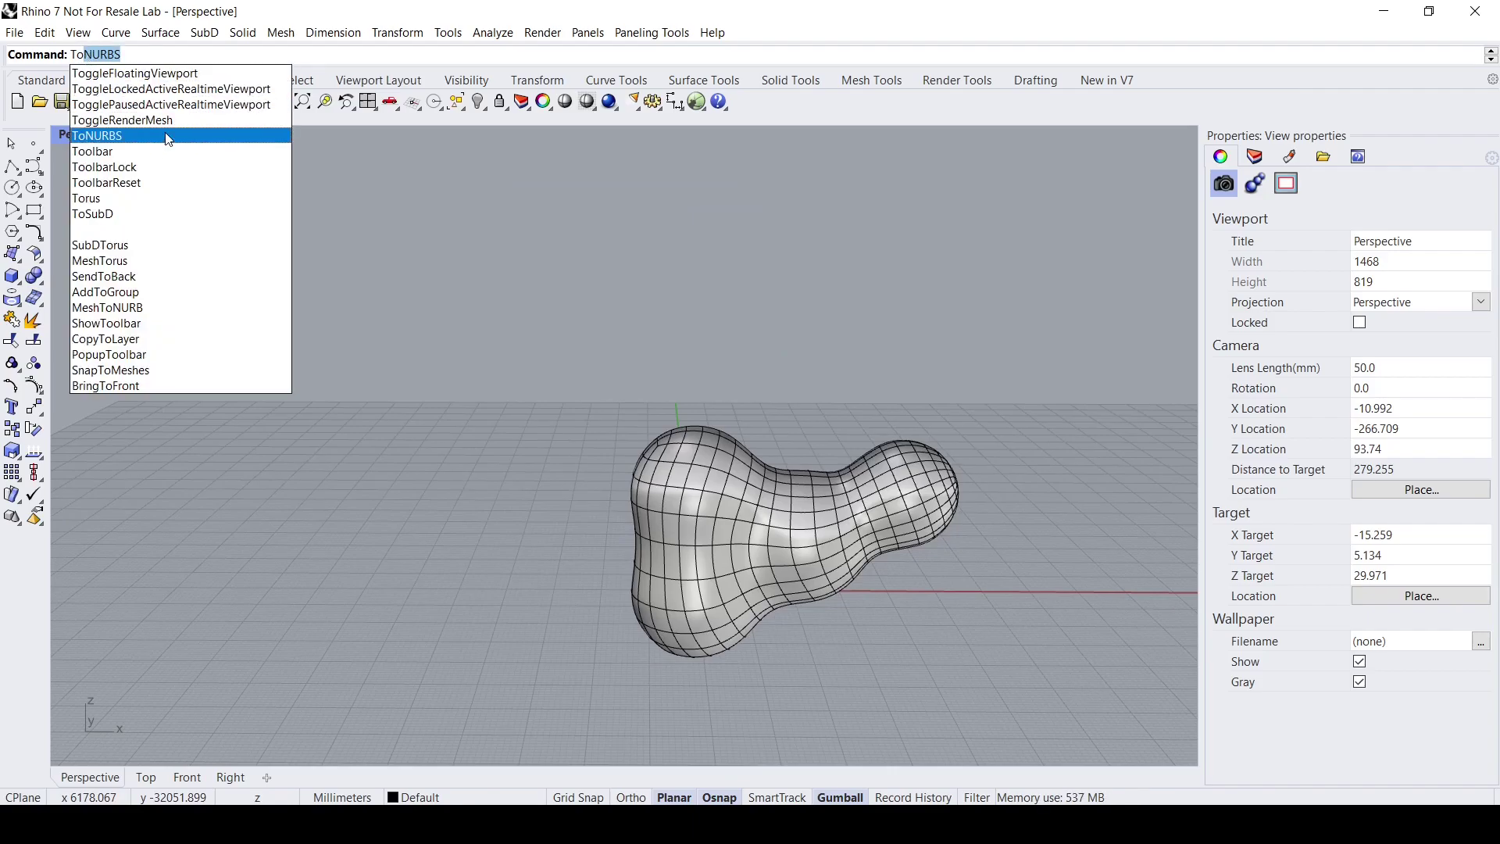
left_click(132, 60)
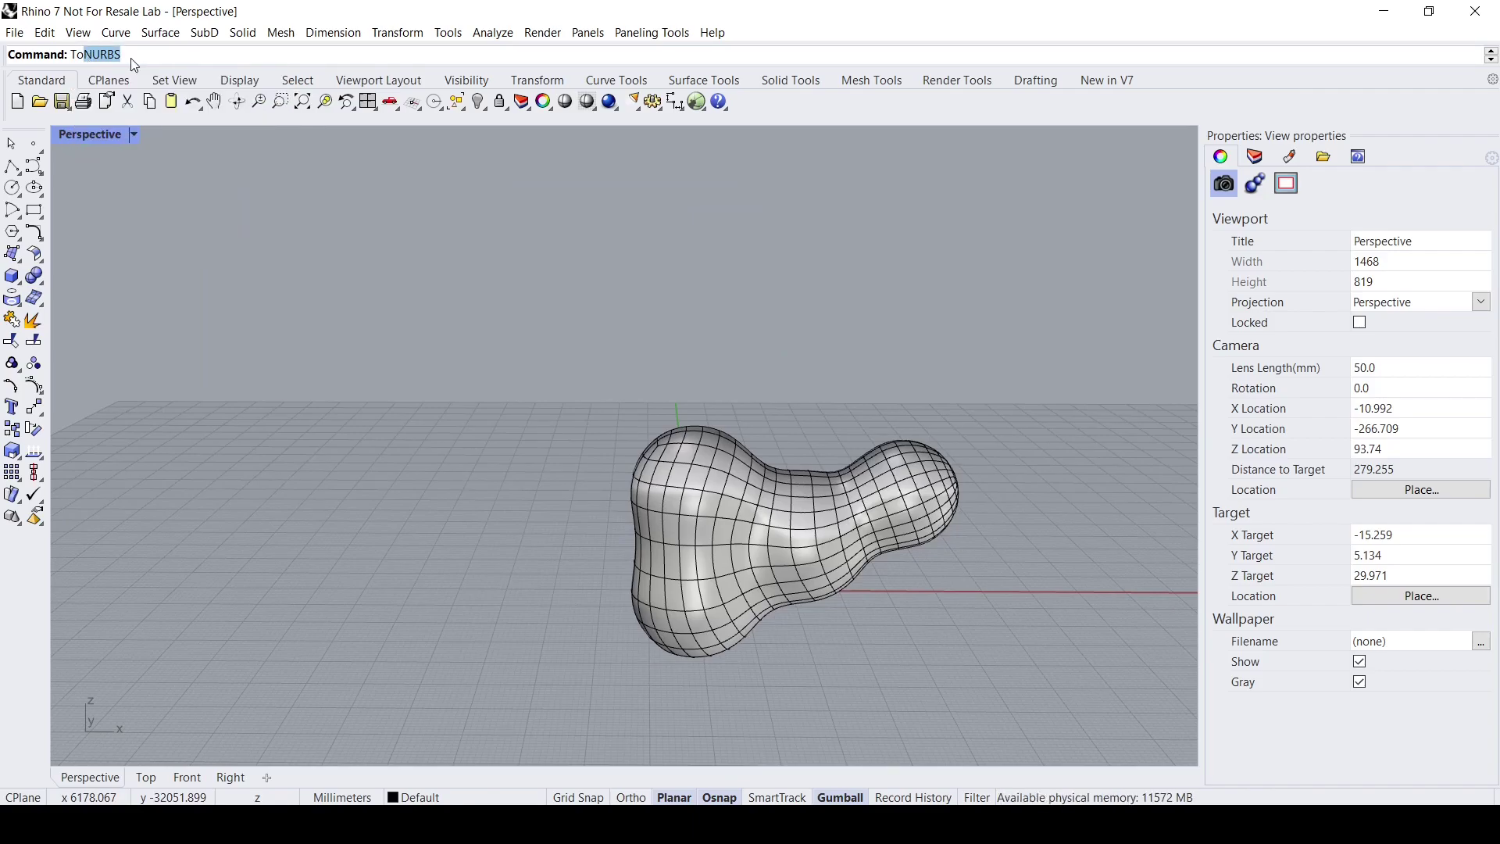
left_click(670, 570)
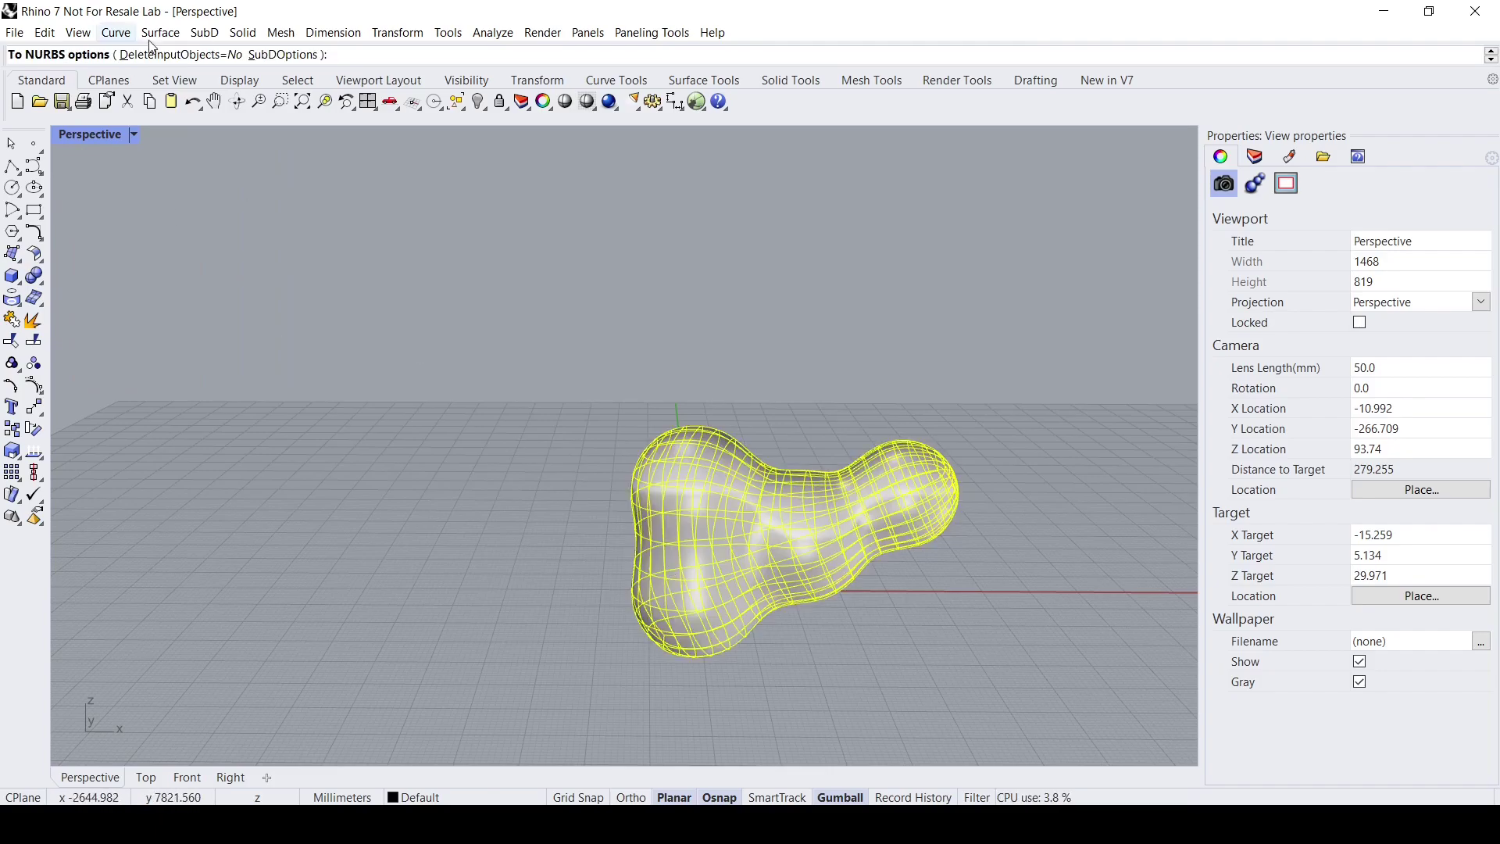
key("Return")
right_click_drag(860, 668, 1000, 656)
Turn off the surface isocurves on the converted blob polysurface.
left_click(746, 511)
right_click_drag(827, 570, 701, 570, "shift")
left_click(1359, 586)
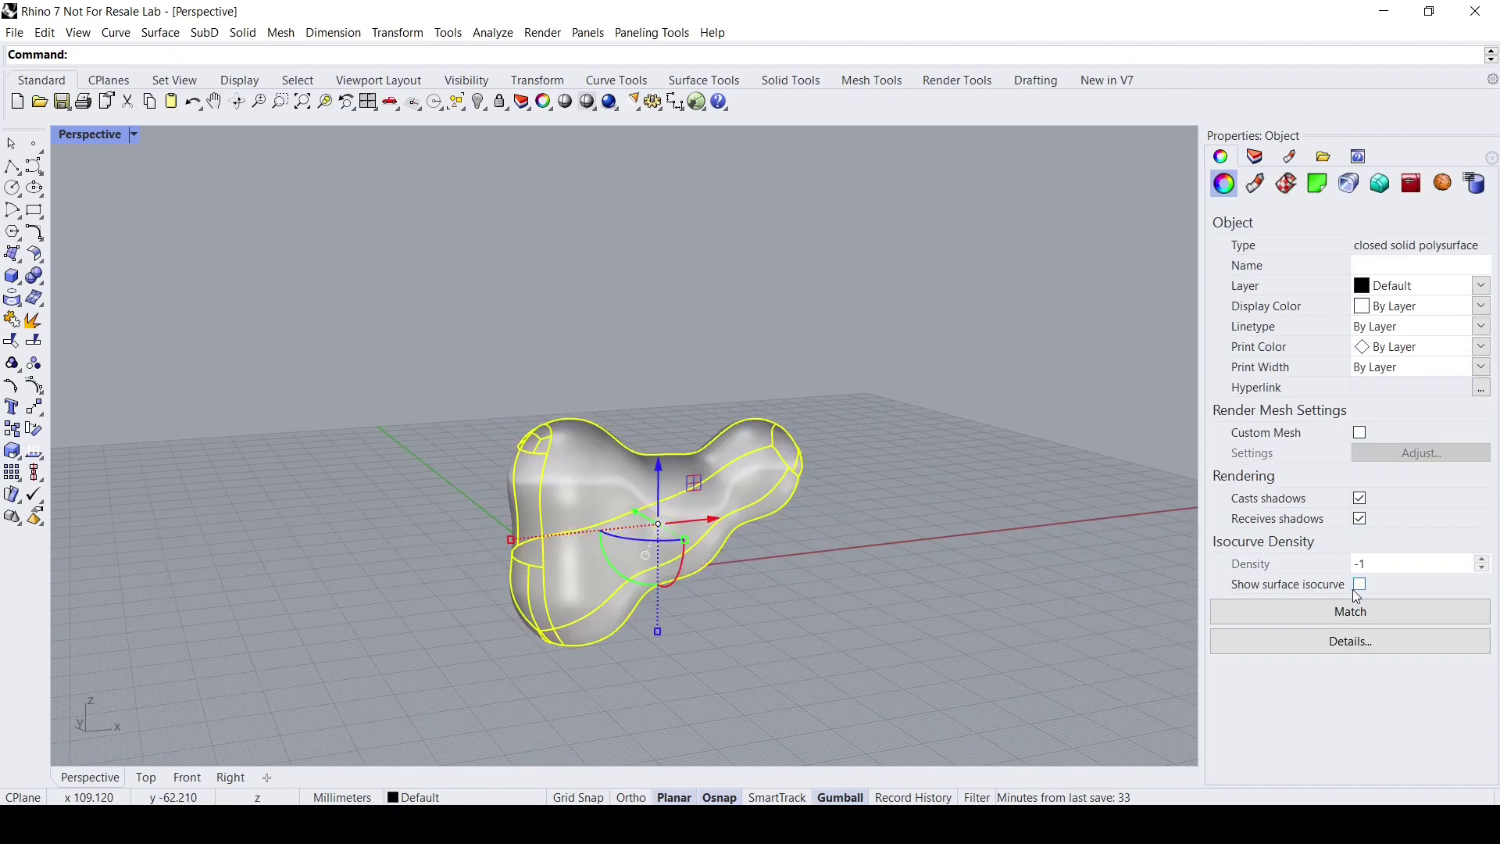
left_click(978, 556)
right_click_drag(861, 556, 922, 557)
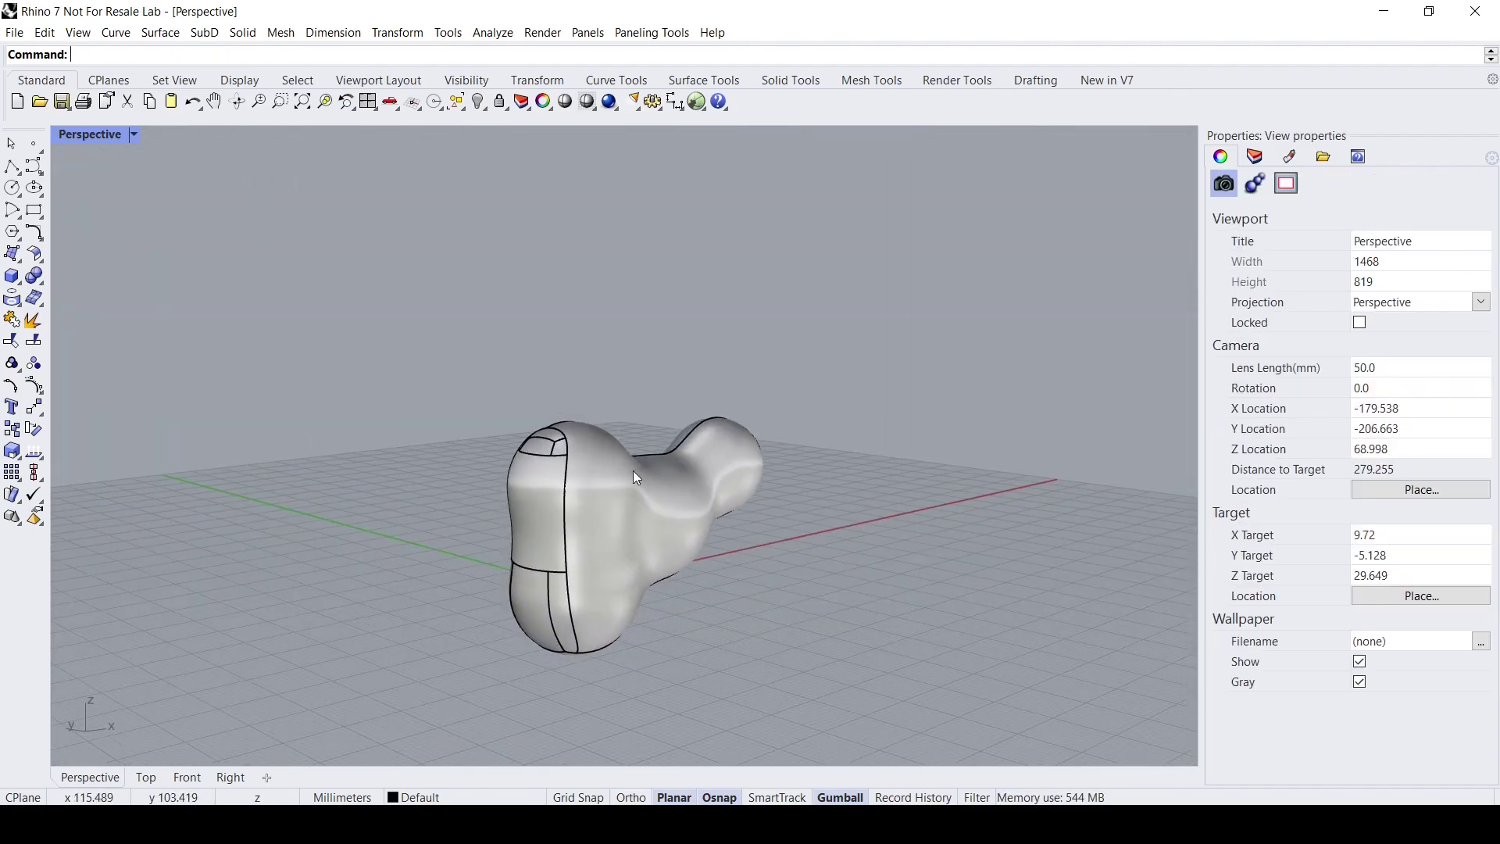
Turn on Environment Map analysis for the NURBS polysurface and examine the reflections along its body and neck.
scroll(625, 478, "up", 3)
left_click(617, 486)
left_click(493, 33)
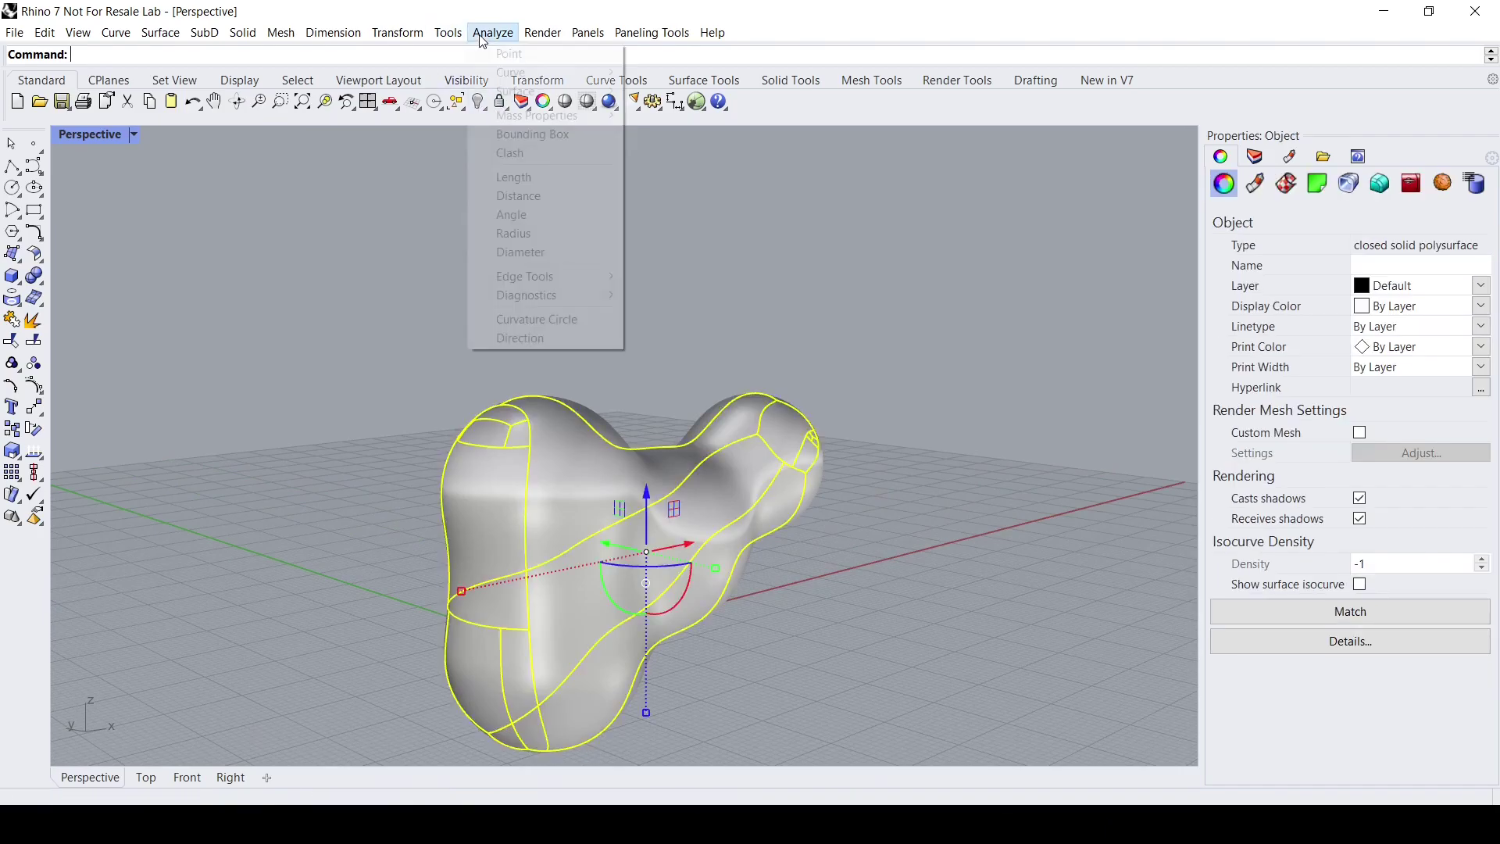
mouse_move(539, 91)
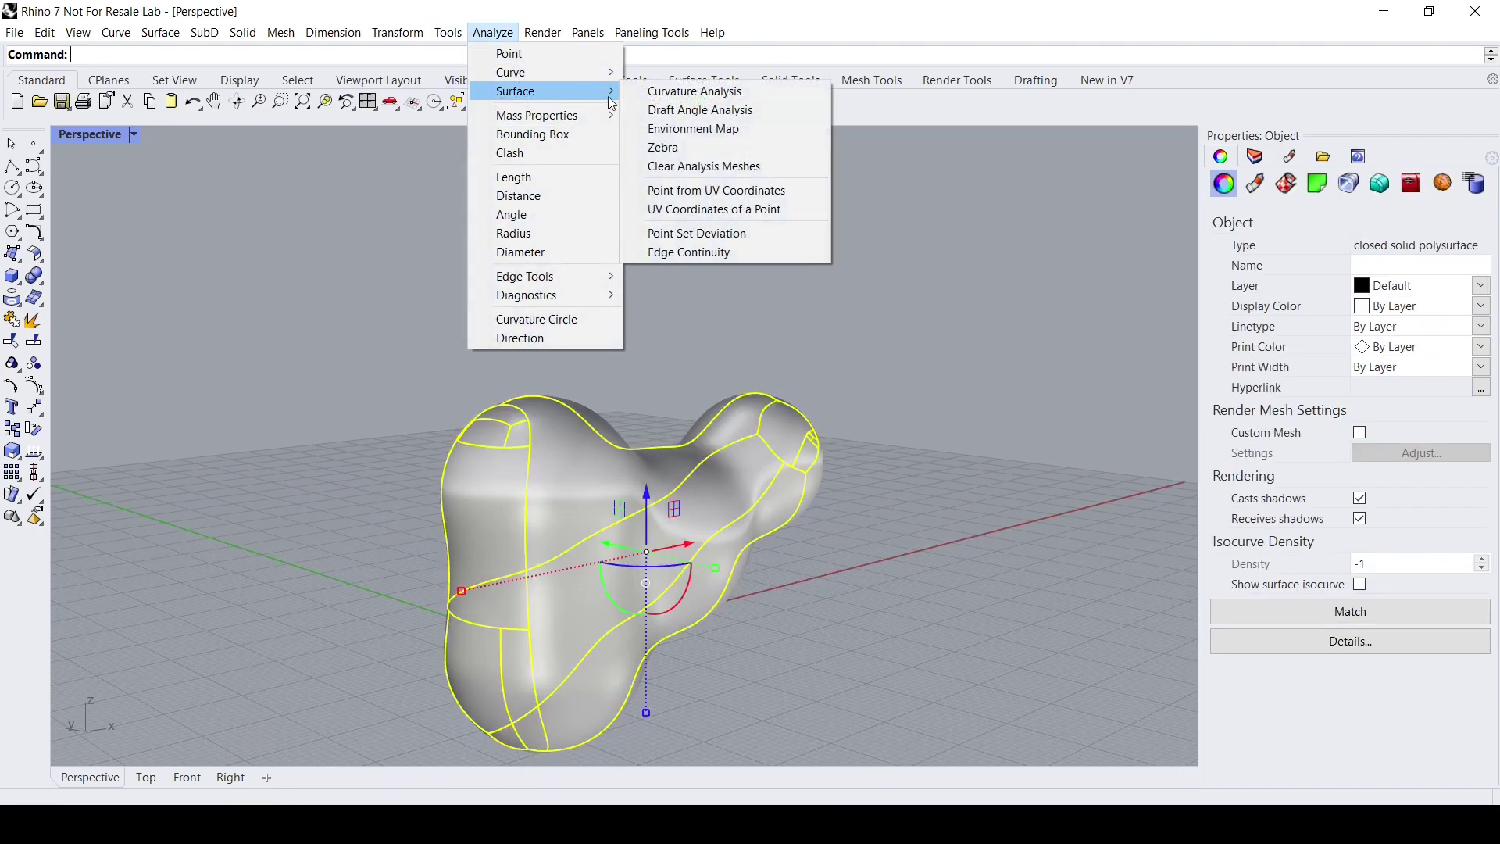
left_click(664, 128)
scroll(664, 368, "up", 1)
right_click_drag(698, 369, 634, 319)
right_click_drag(646, 380, 645, 350, "shift")
scroll(646, 353, "up", 4)
scroll(502, 313, "up", 2)
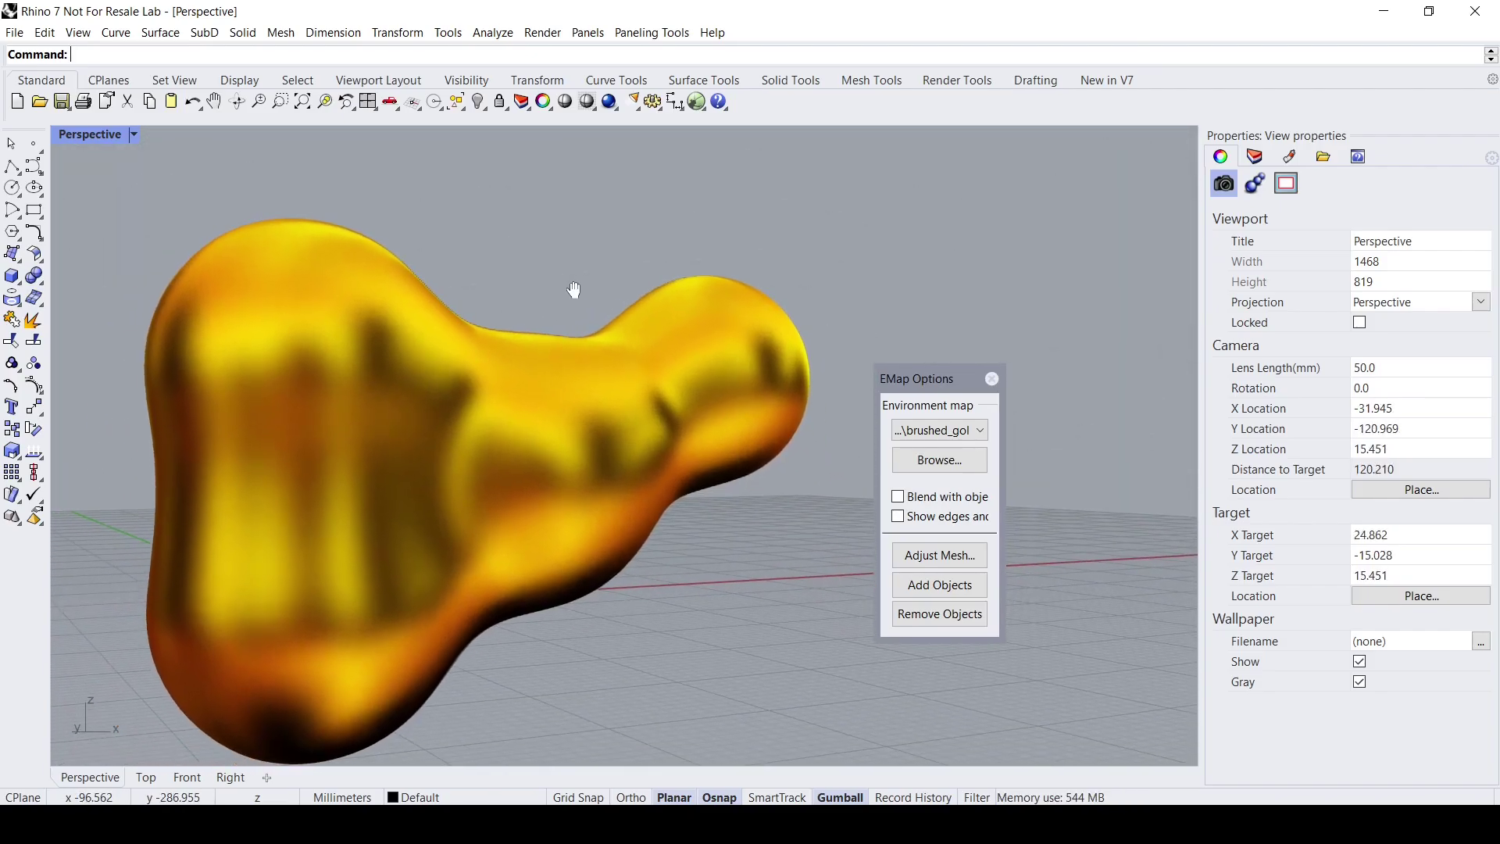